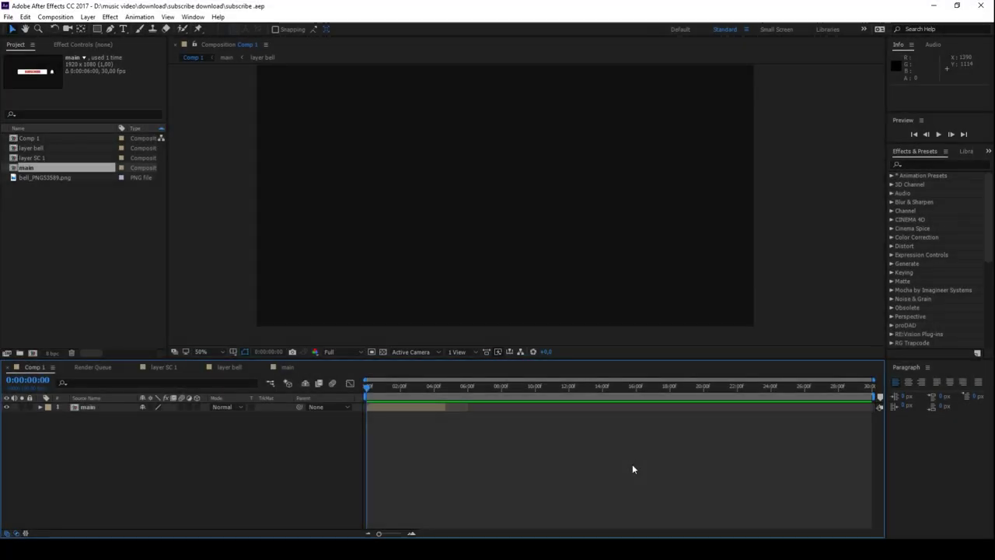
Play and scrub through the SUBSCRIBE animation preview in Comp 1.
key("space")
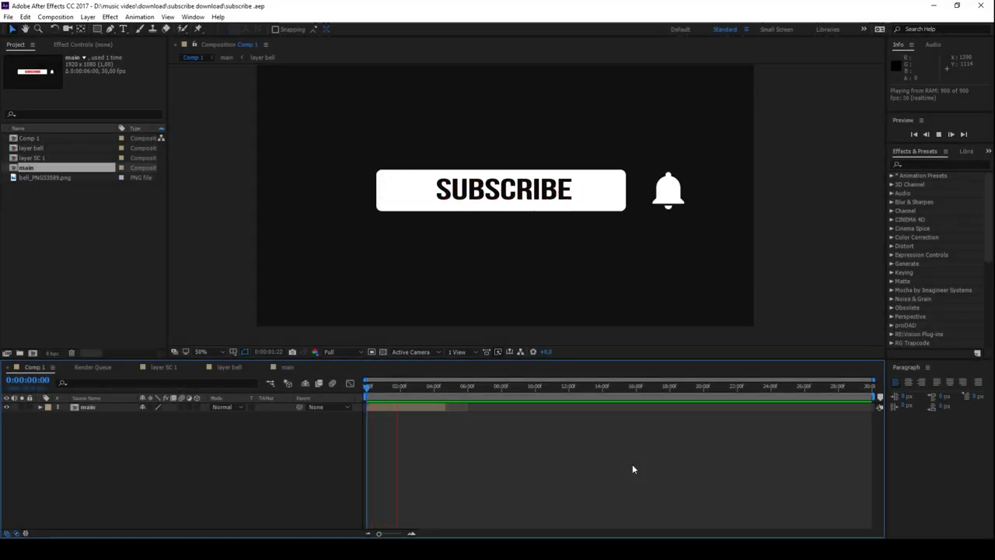
key("space")
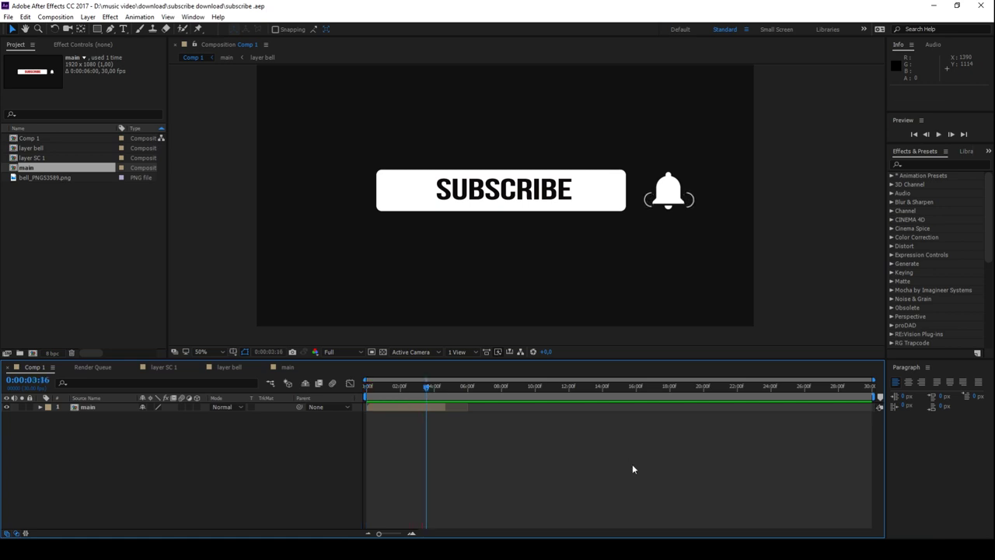
mouse_move(424, 387)
left_mouse_down()
mouse_move(372, 389)
mouse_move(381, 395)
left_mouse_up()
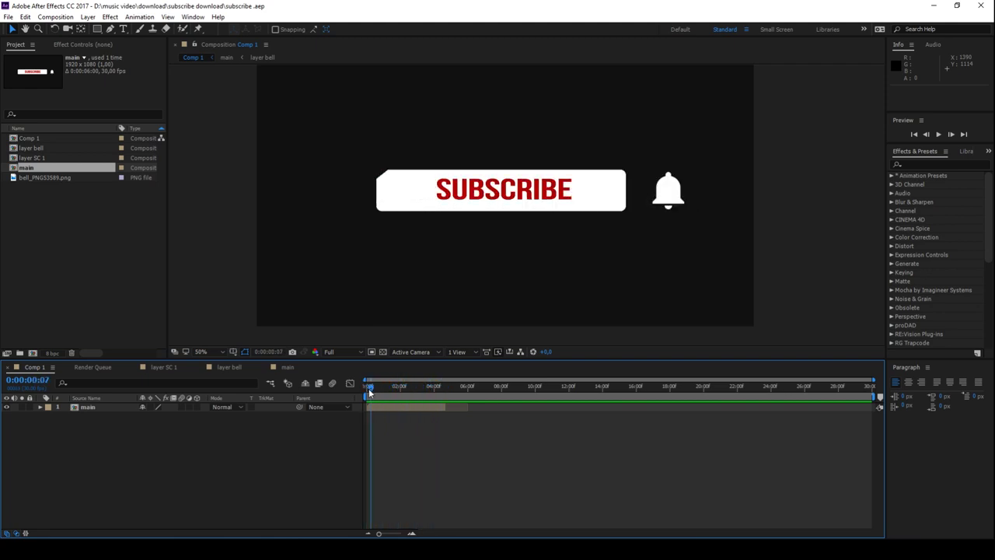
left_click_drag(380, 396, 381, 399)
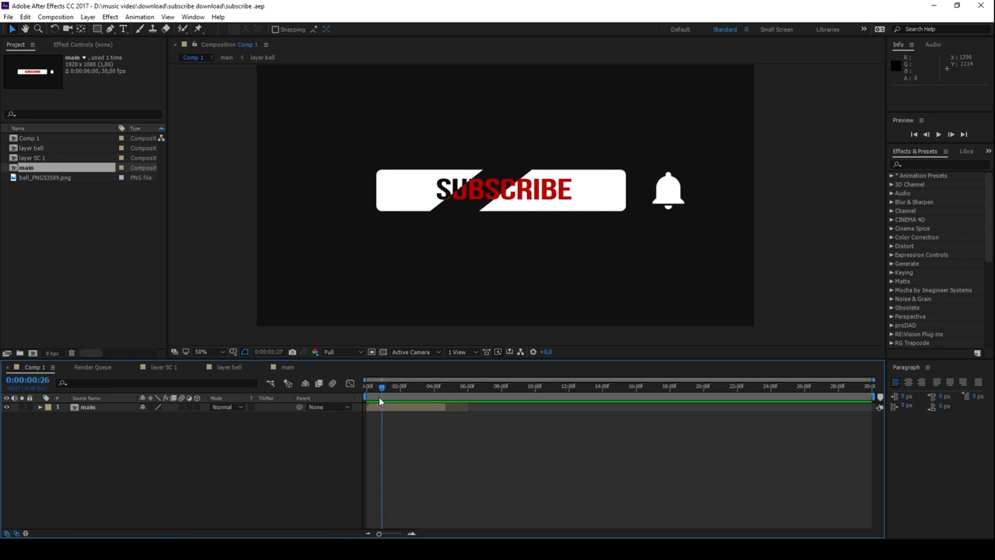
Check the wipe over the transparency grid, replay it, and bring up new Project item options.
left_click(383, 352)
left_click_drag(382, 388, 393, 389)
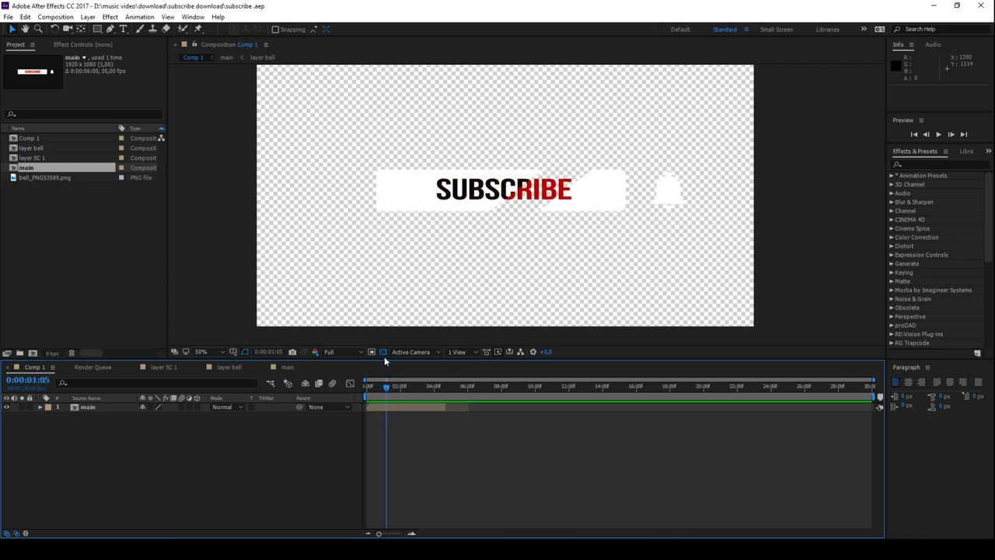
left_click(382, 354)
left_click_drag(385, 392, 370, 394)
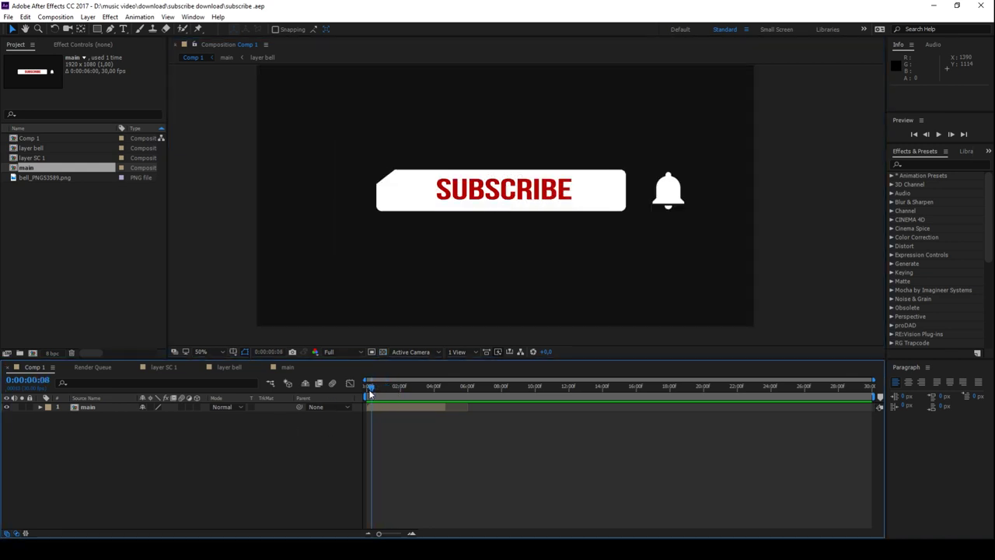
key("space")
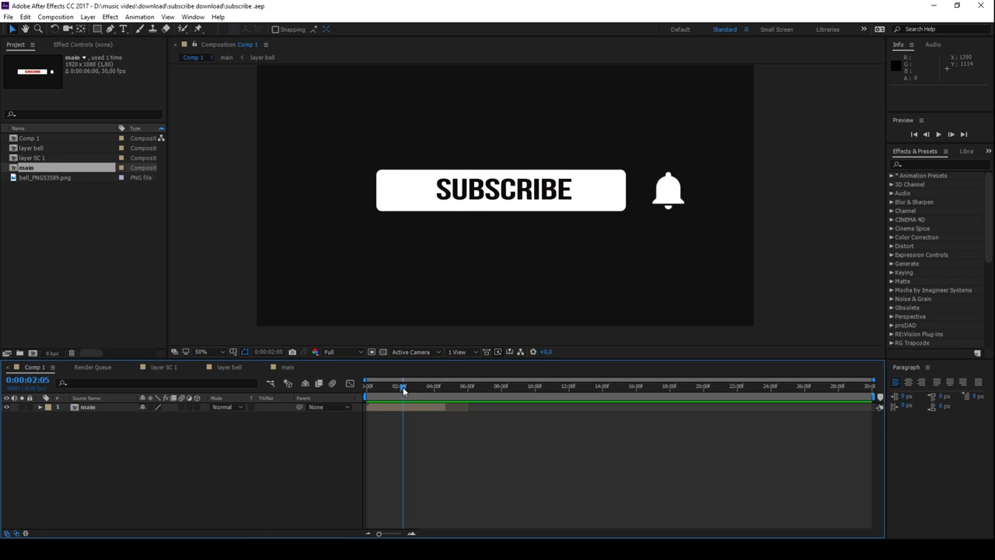
left_click_drag(394, 389, 366, 387)
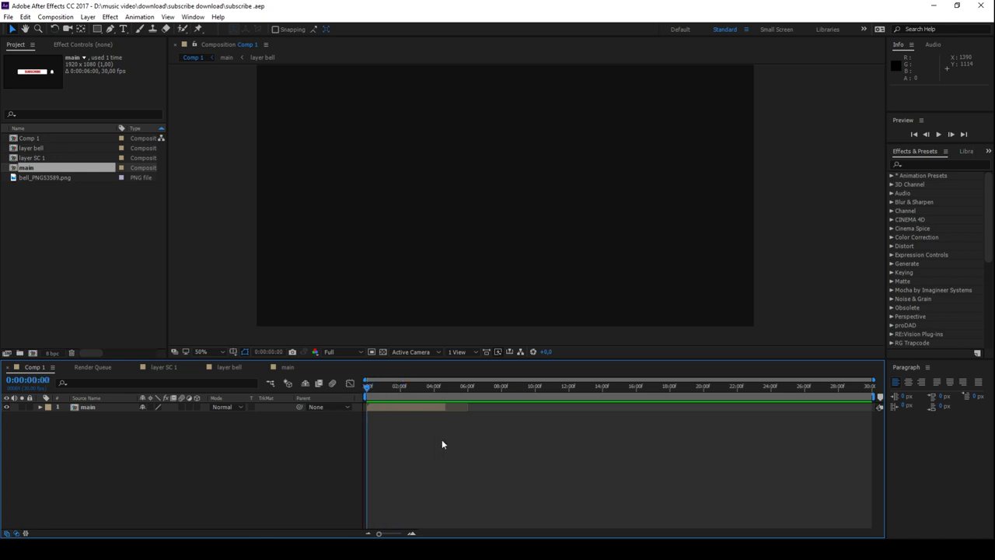
right_click(86, 208)
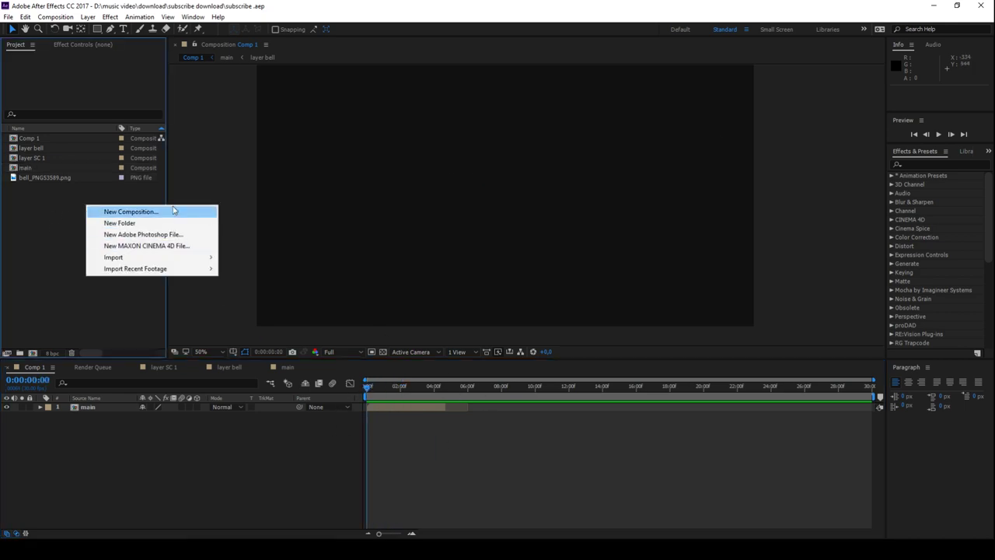
Create a new composition named main2.
left_click(171, 213)
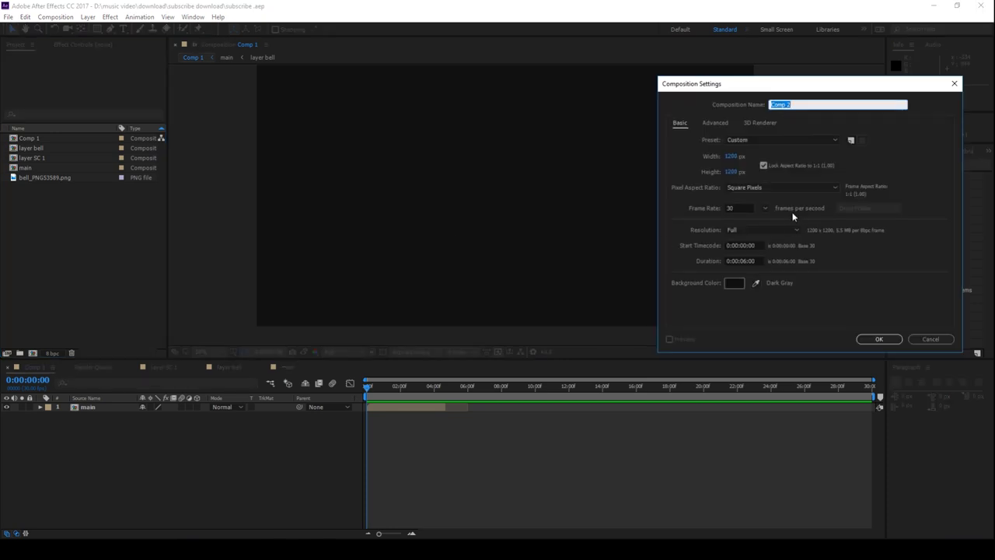
key("BackSpace")
left_click(879, 339)
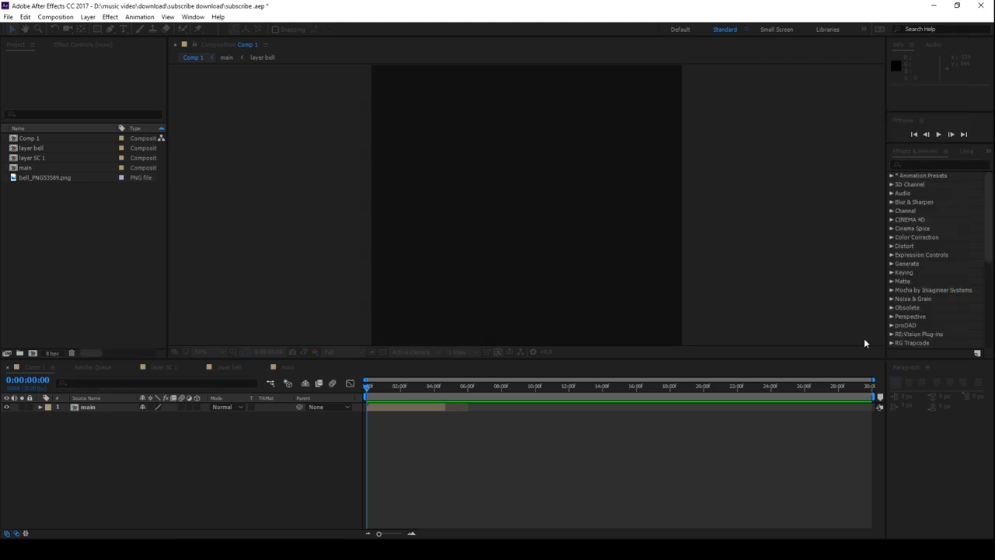
Resize main2 to 1980 x 1020 pixels with the aspect ratio unlinked.
right_click(47, 182)
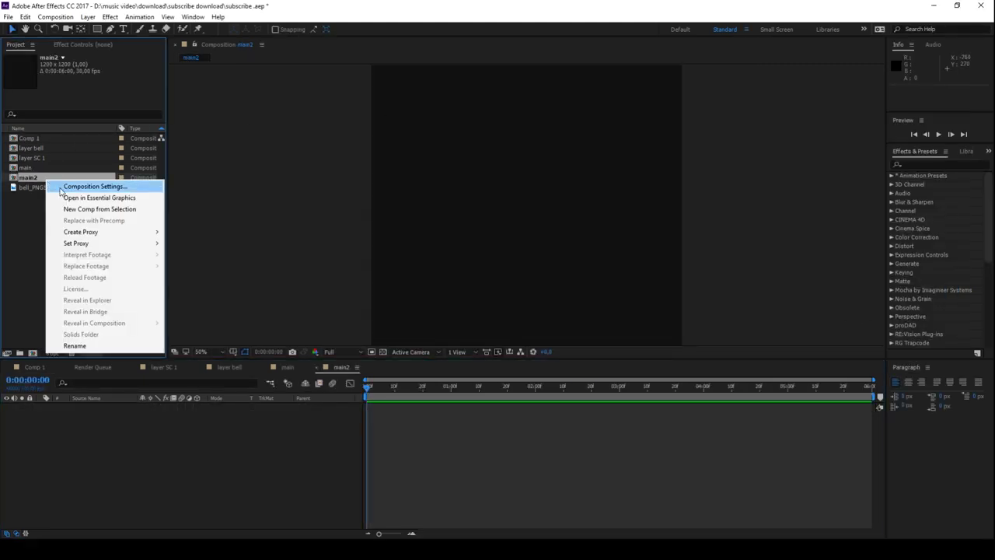
left_click(87, 184)
left_click(763, 165)
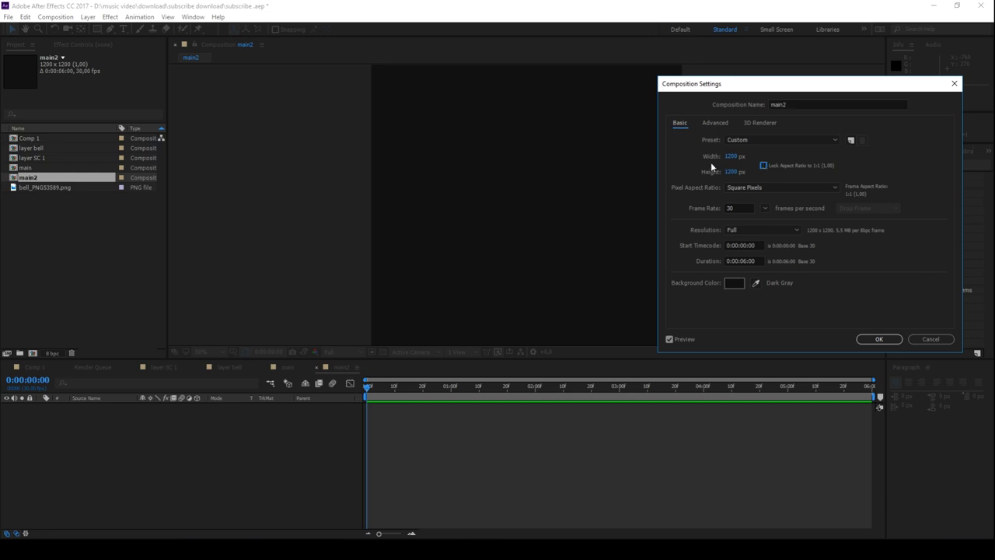
type("4")
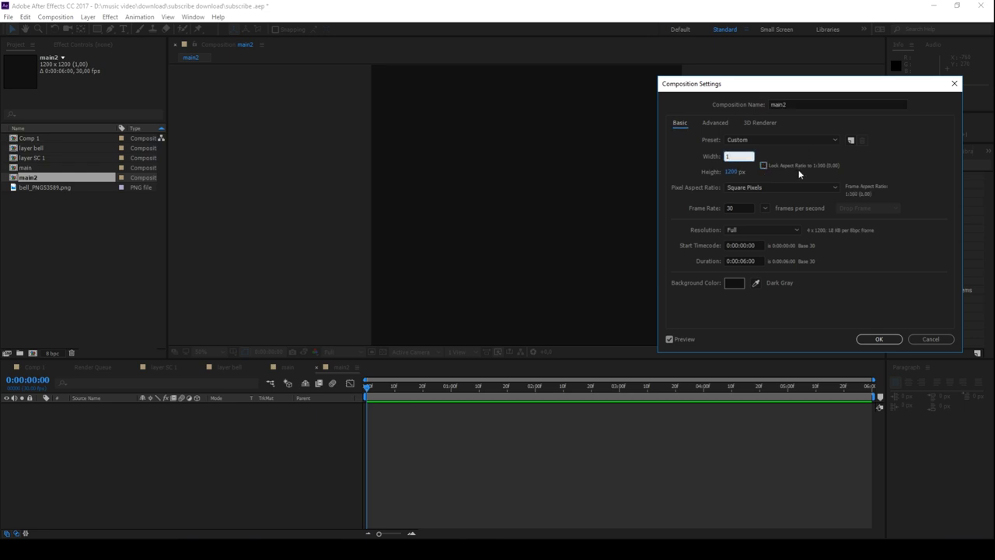
type("98")
type("0")
left_click(731, 172)
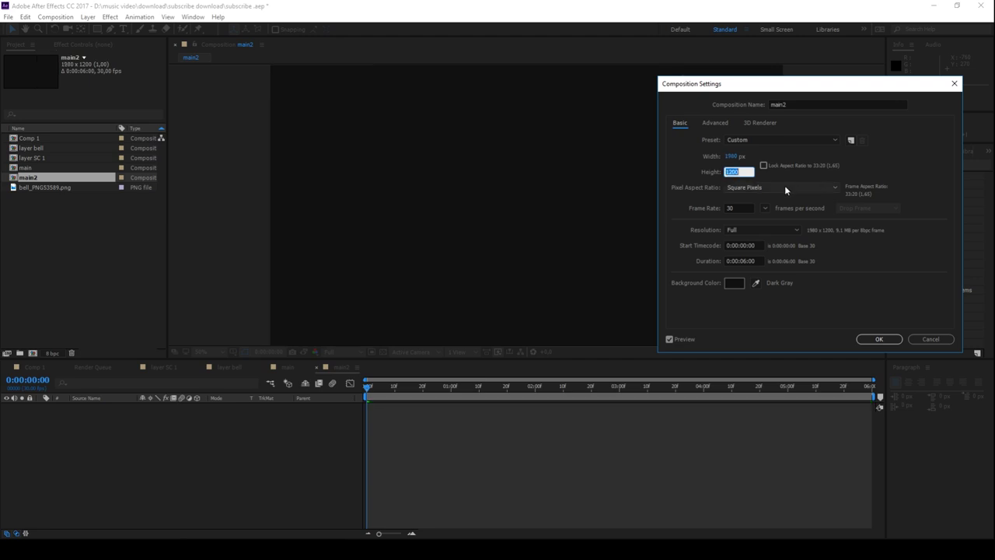
type("0120")
type("20")
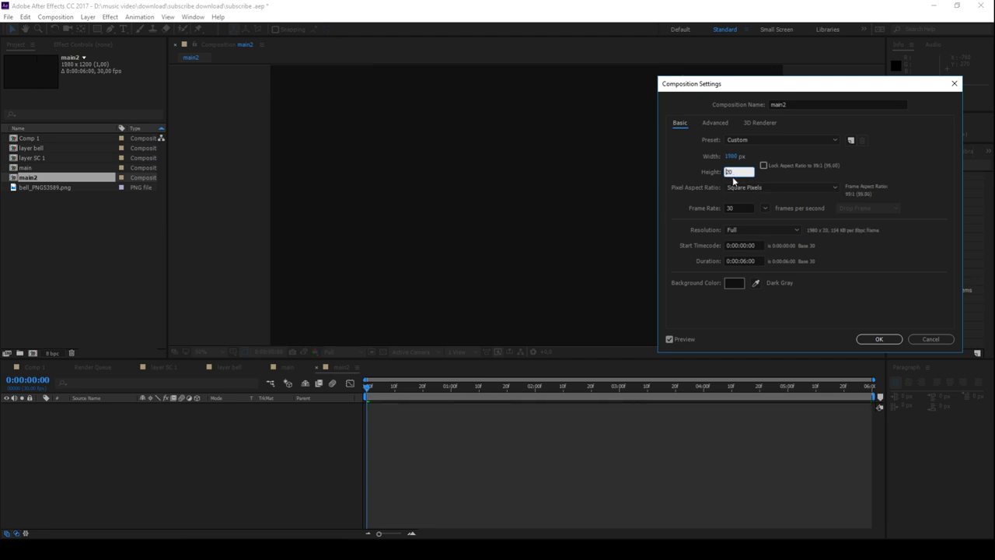
type("10")
left_click(873, 339)
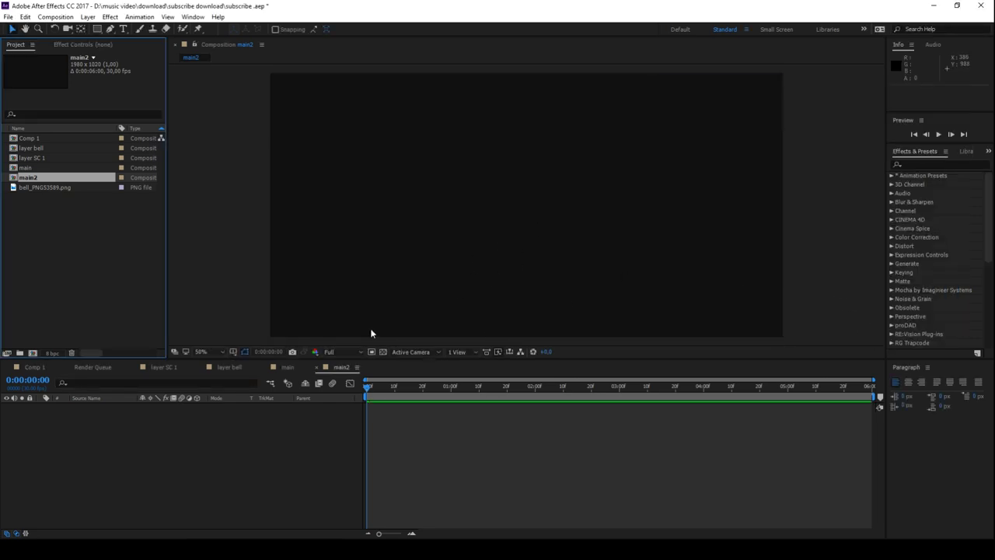
left_click(96, 29)
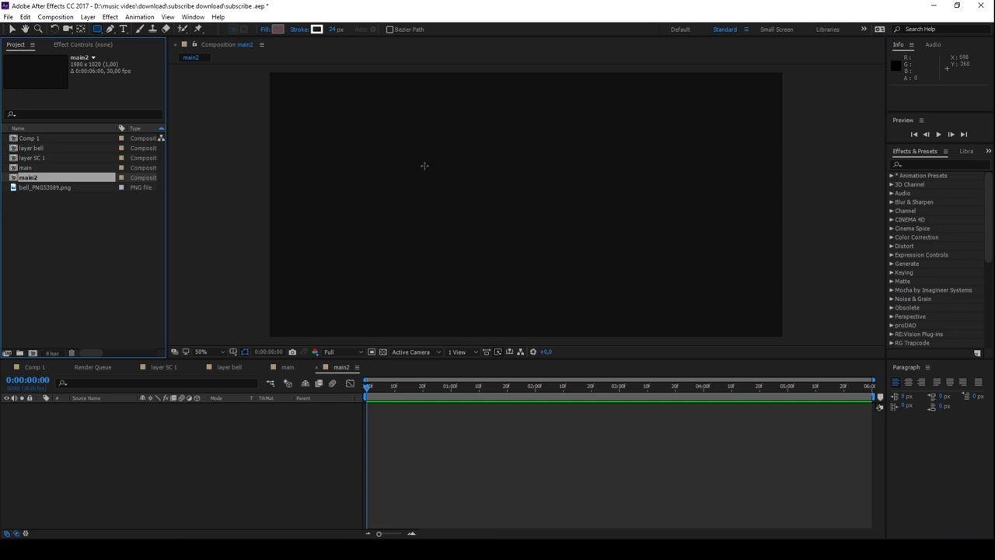
Draw a rectangle across the middle of main2 and shift it left and down.
left_click_drag(424, 164, 695, 237)
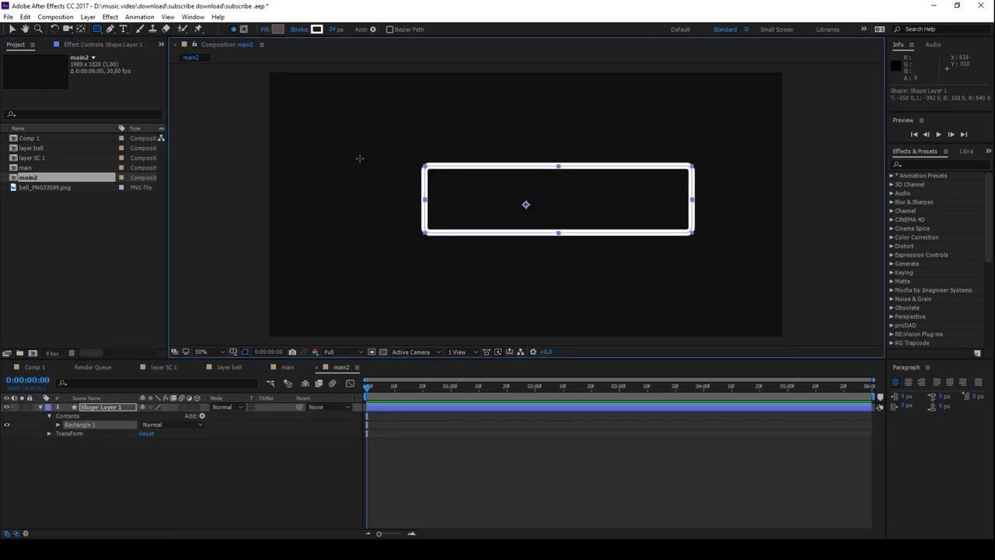
key("v")
left_click(515, 168)
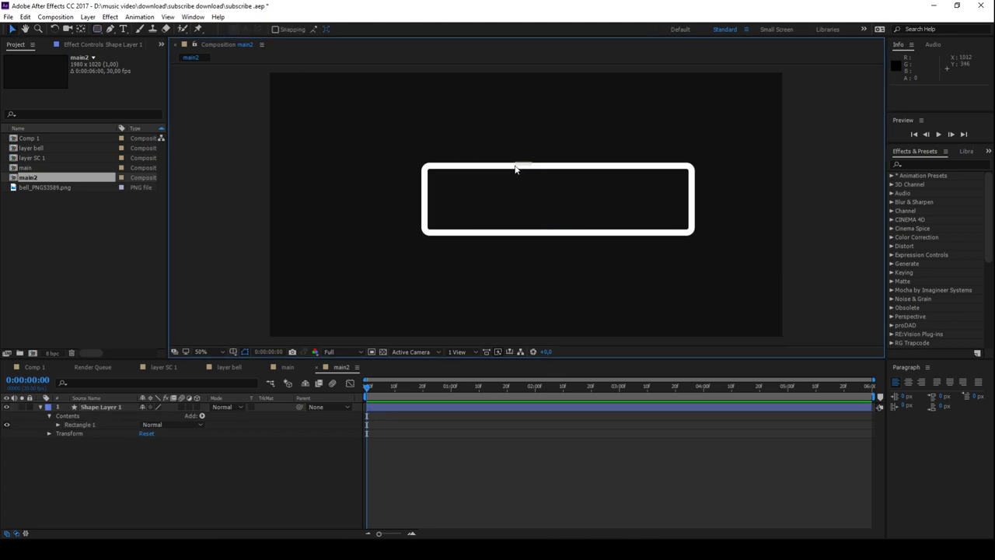
left_click_drag(520, 169, 487, 189)
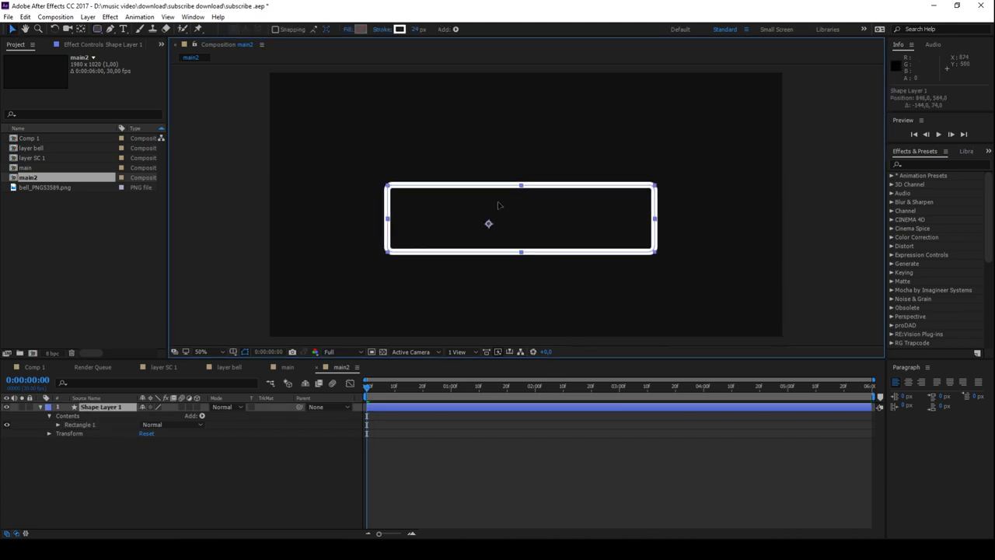
Centre Shape Layer 1's anchor point on the rectangle with Pan Behind.
left_click(78, 30)
left_click_drag(492, 224, 525, 226)
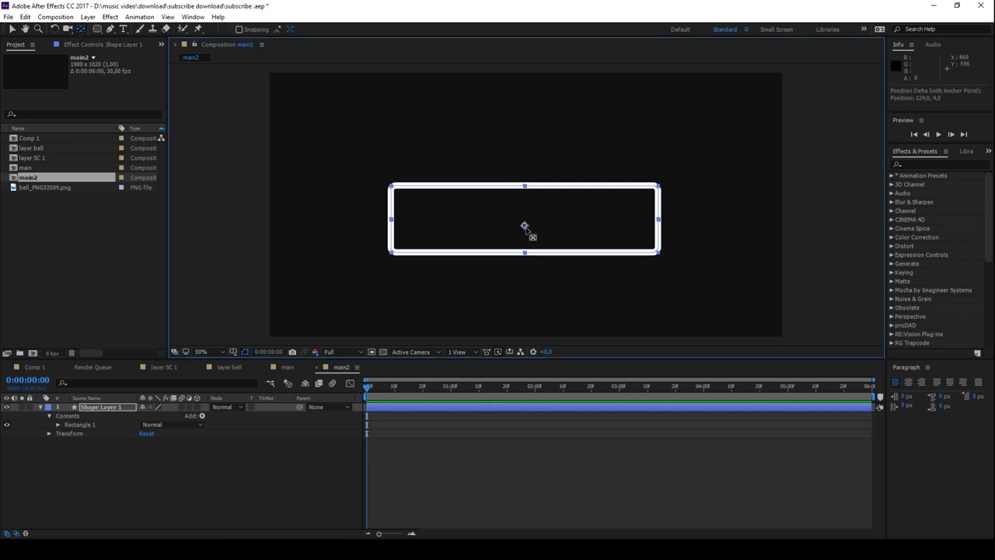
left_click_drag(526, 229, 527, 222)
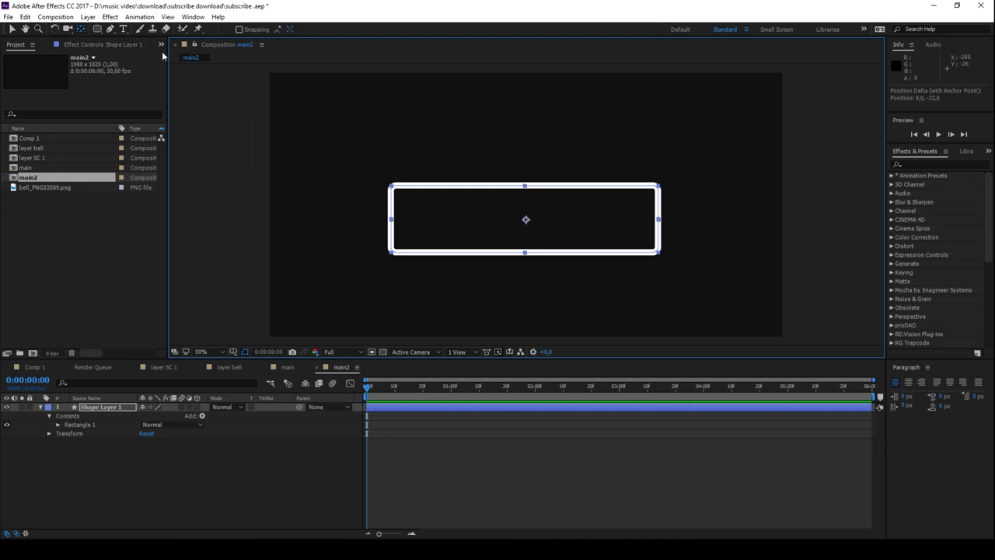
left_click(13, 29)
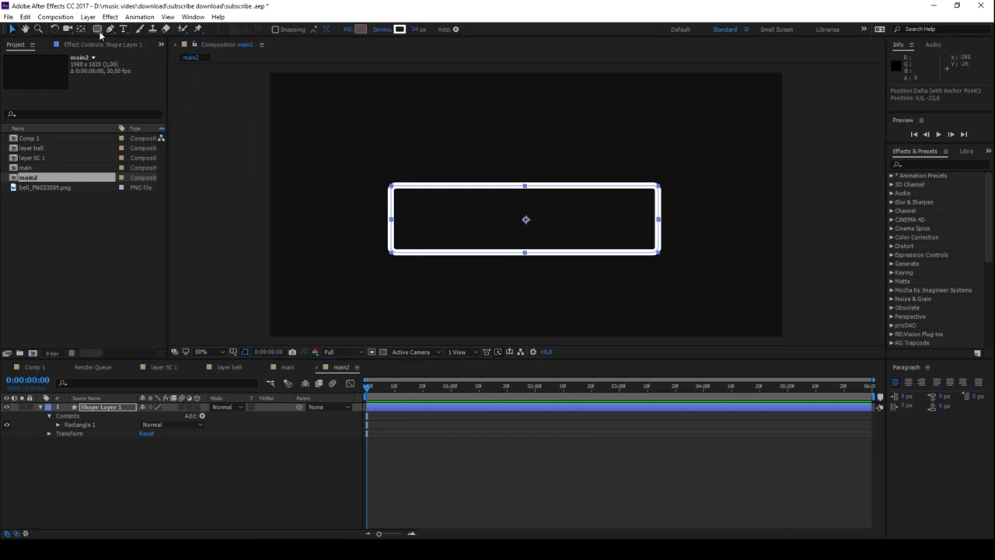
Remove the rectangle's stroke and give it a solid white fill.
left_click(97, 29)
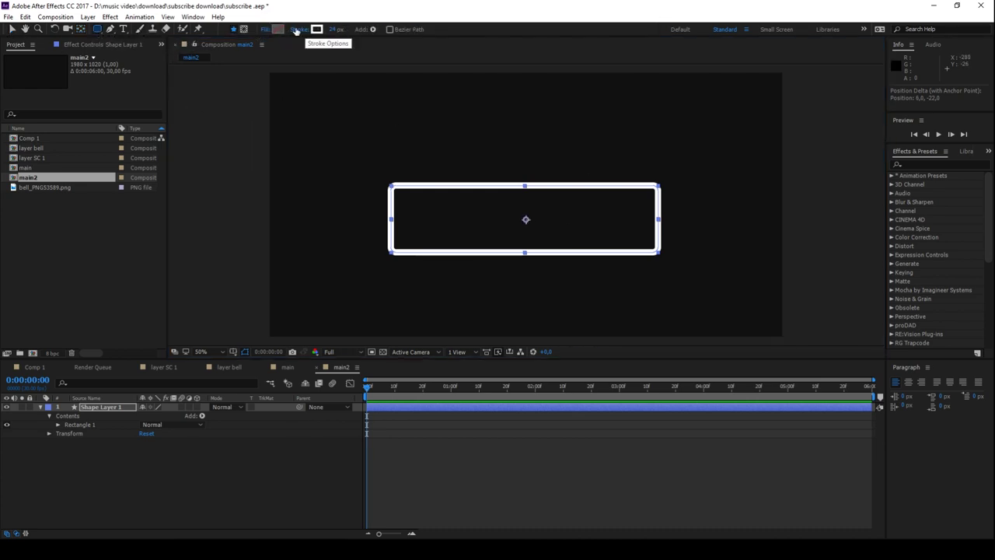
left_click(266, 29)
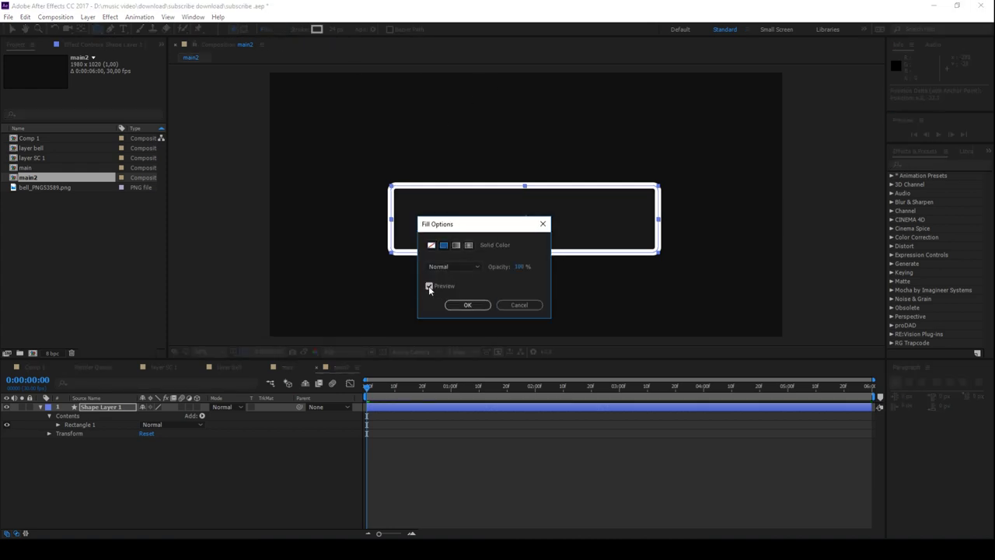
left_click(525, 305)
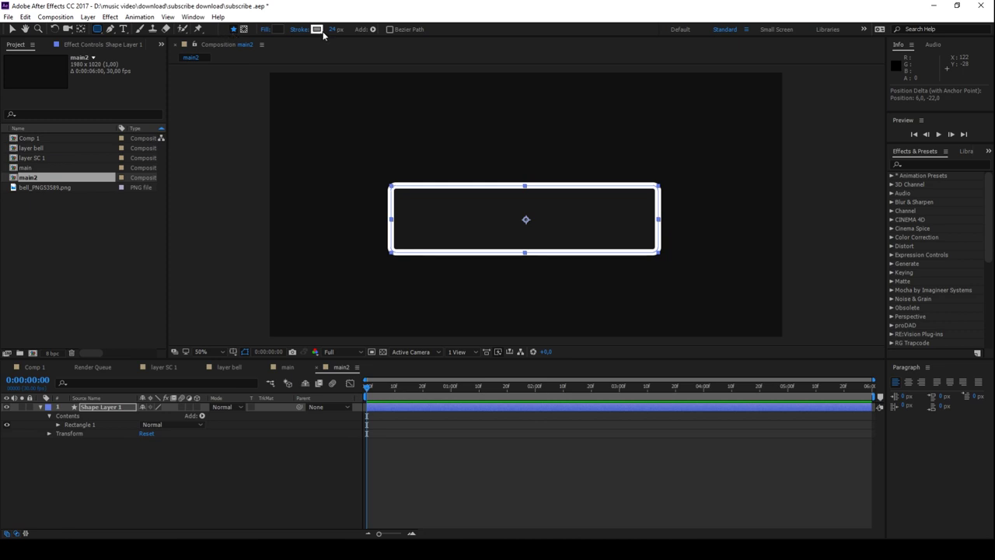
left_click(303, 31)
left_click(431, 245)
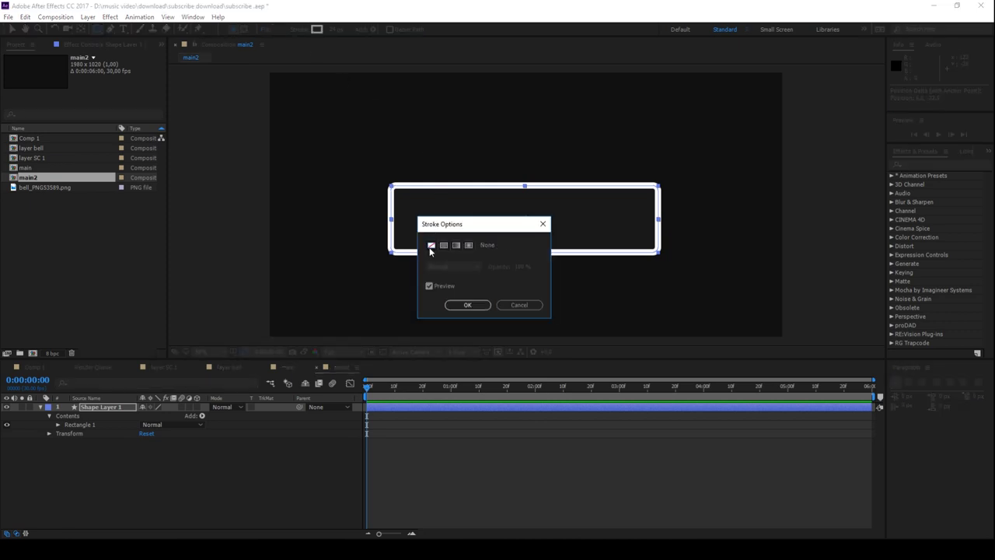
left_click(470, 305)
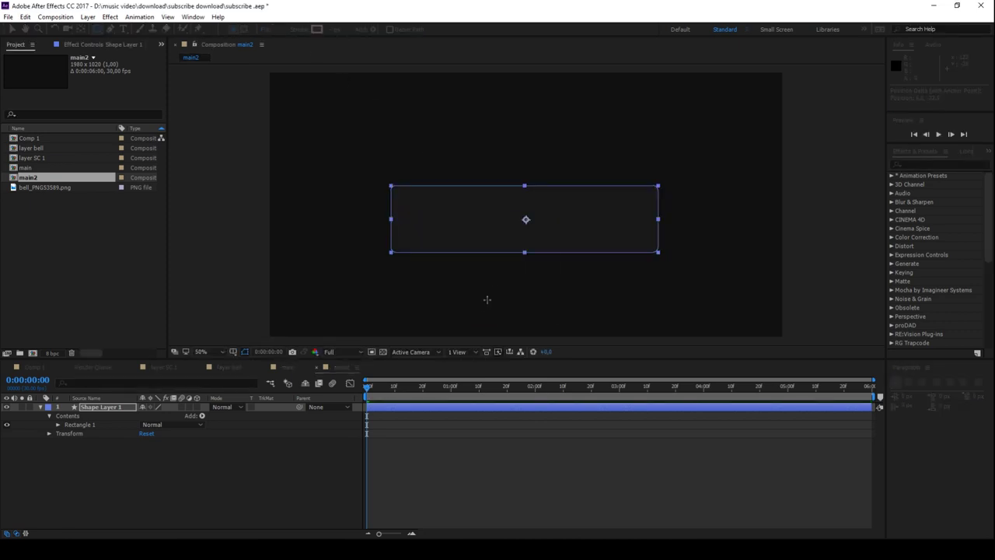
left_click(278, 30)
left_click(711, 138)
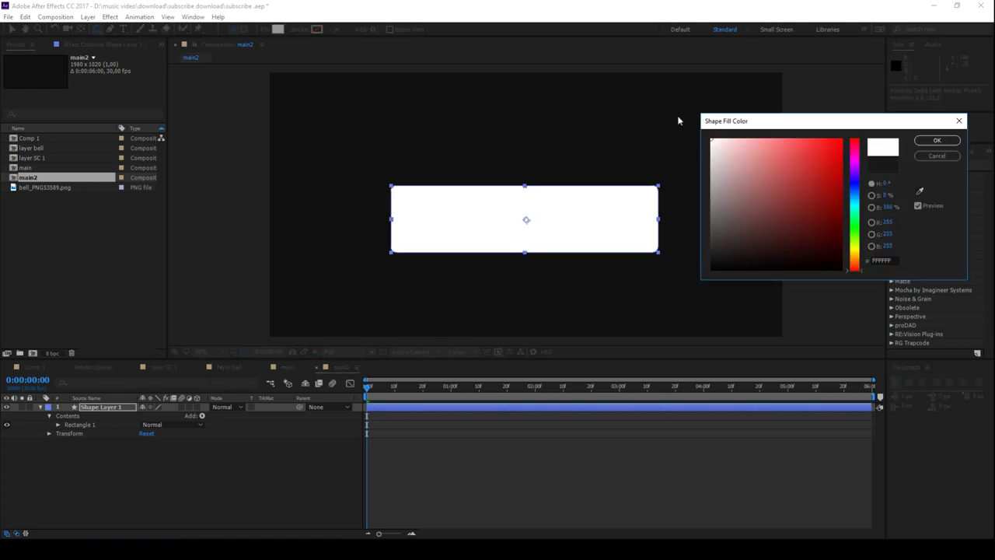
left_click(937, 140)
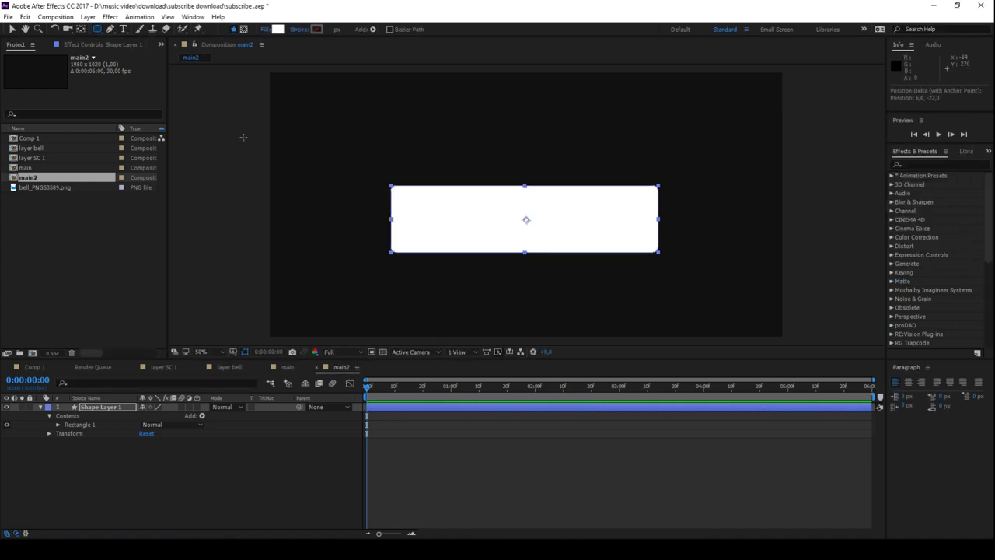
Shrink the white rectangle symmetrically into a shorter, flatter bar.
left_click(14, 29)
left_click_drag(526, 253, 526, 243)
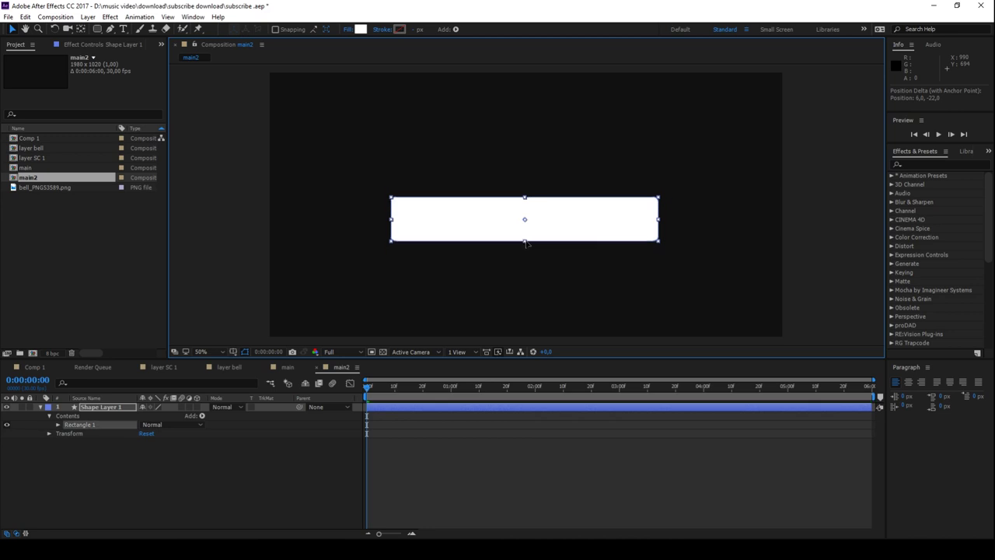
left_click_drag(526, 244, 514, 225)
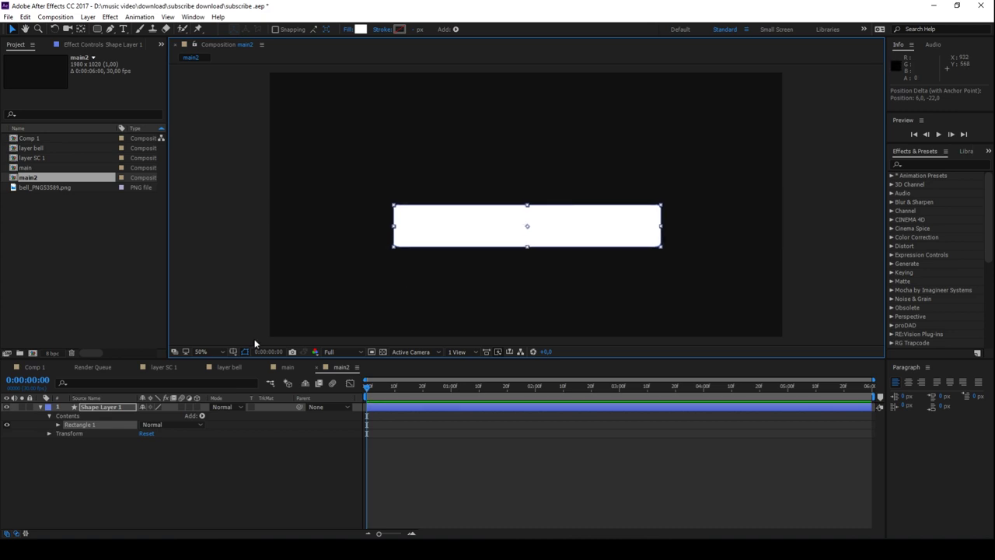
left_click(40, 407)
Type SUBSCRIBE in the white box, centre it, and duplicate the text layer.
left_click(84, 436)
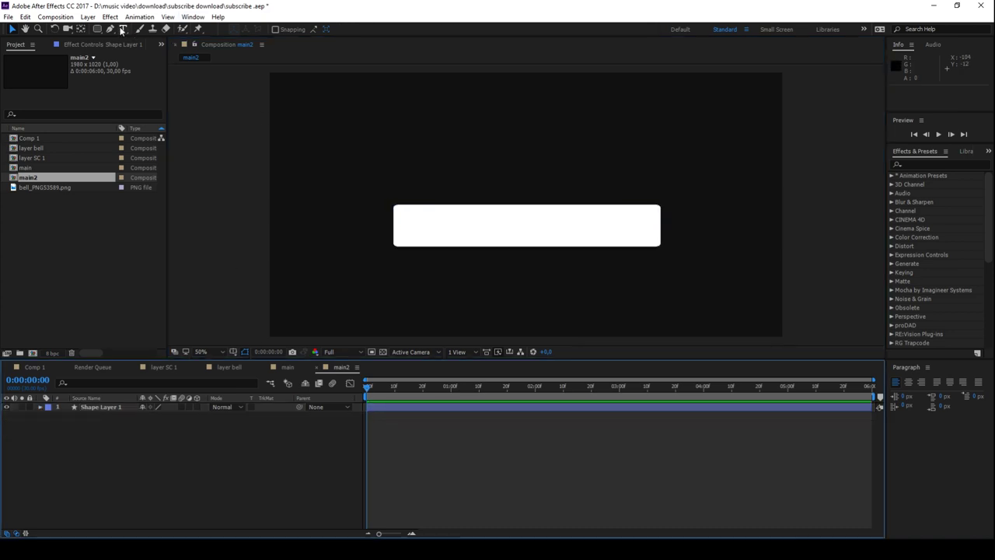
left_click(122, 29)
left_click(453, 225)
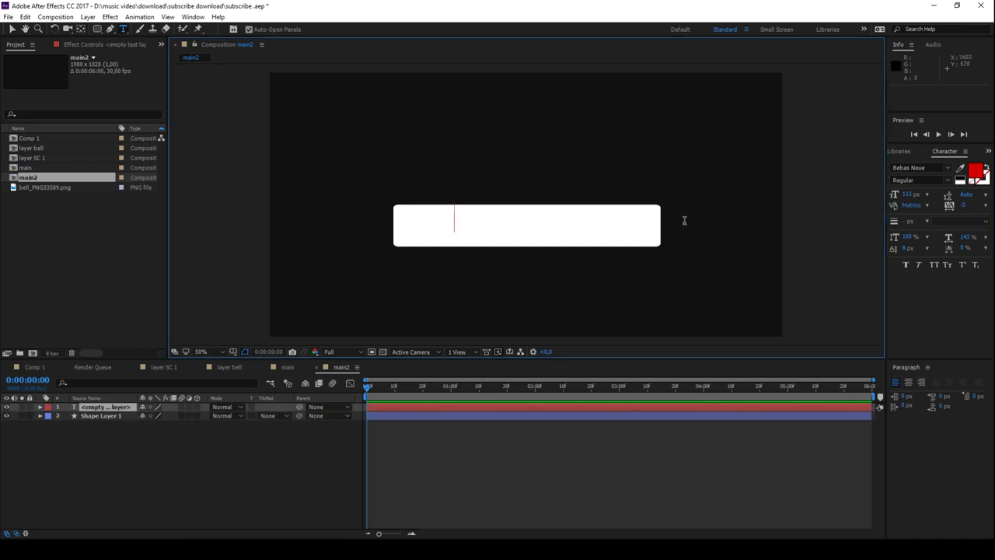
type("SUBSCRI")
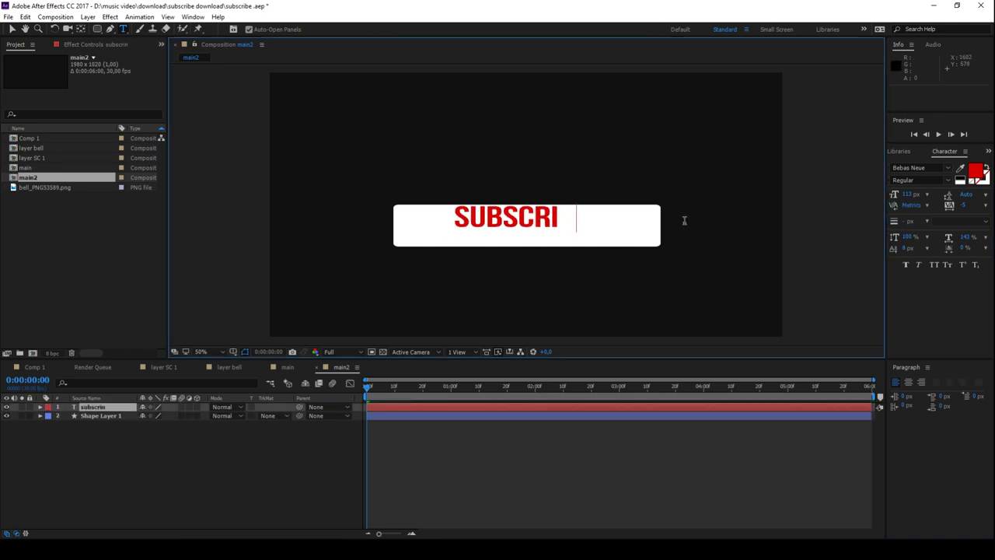
type("BE")
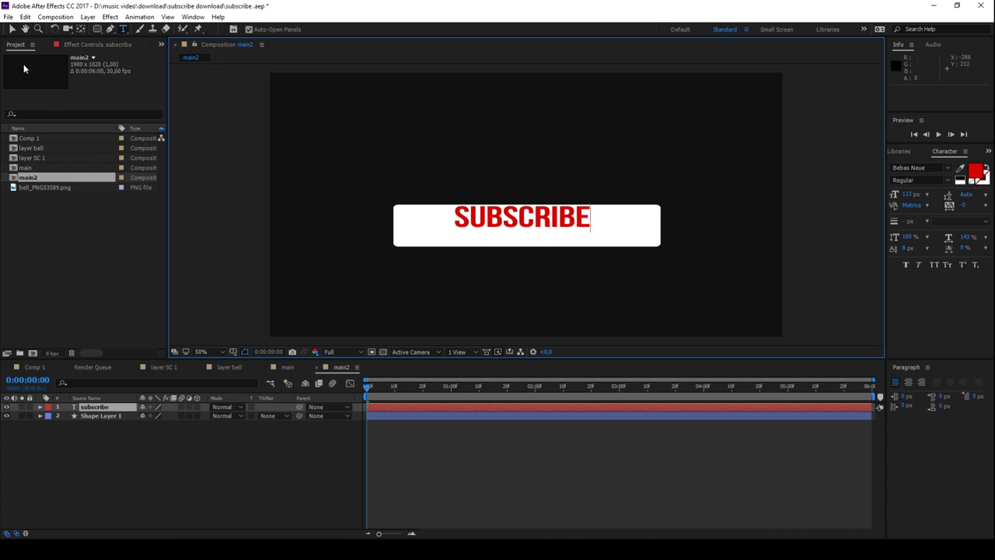
left_click(13, 29)
left_click_drag(504, 220, 512, 227)
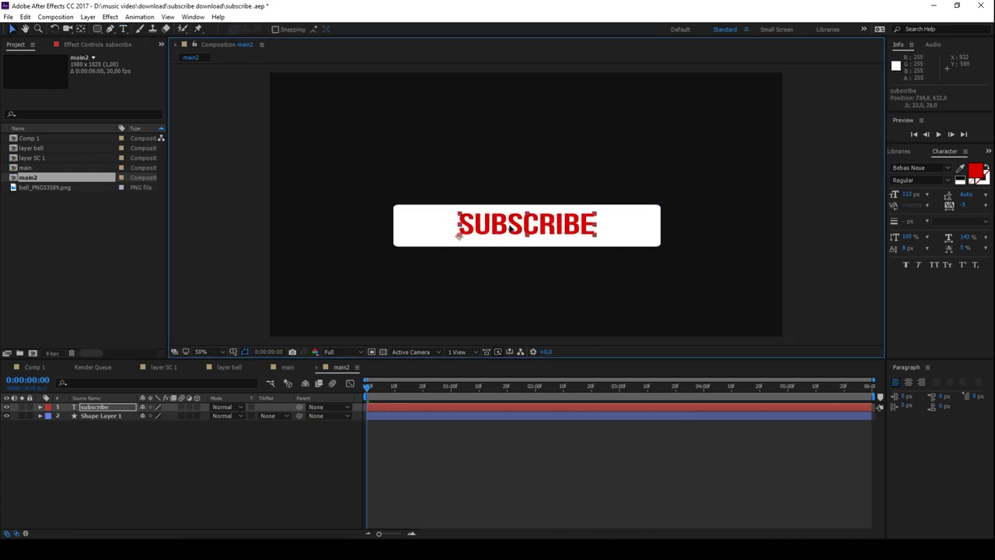
left_click(94, 406)
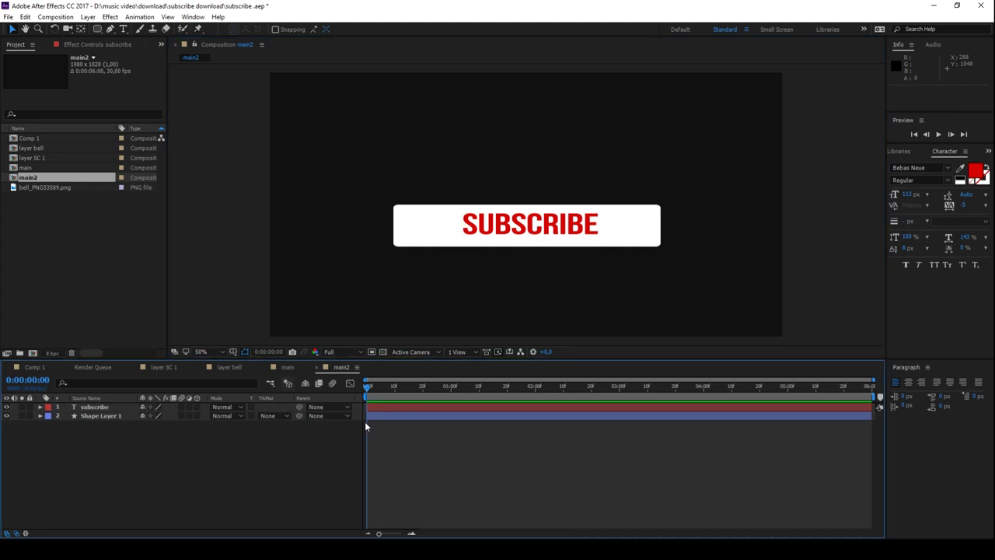
key("ctrl+d")
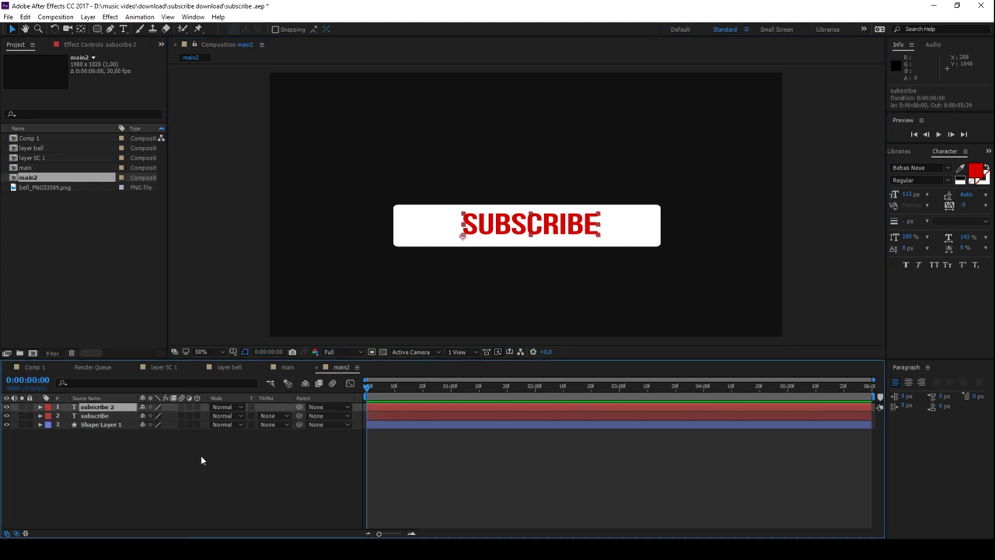
Draw a tall narrow rectangle to the left of the button.
left_click_drag(183, 467, 197, 444)
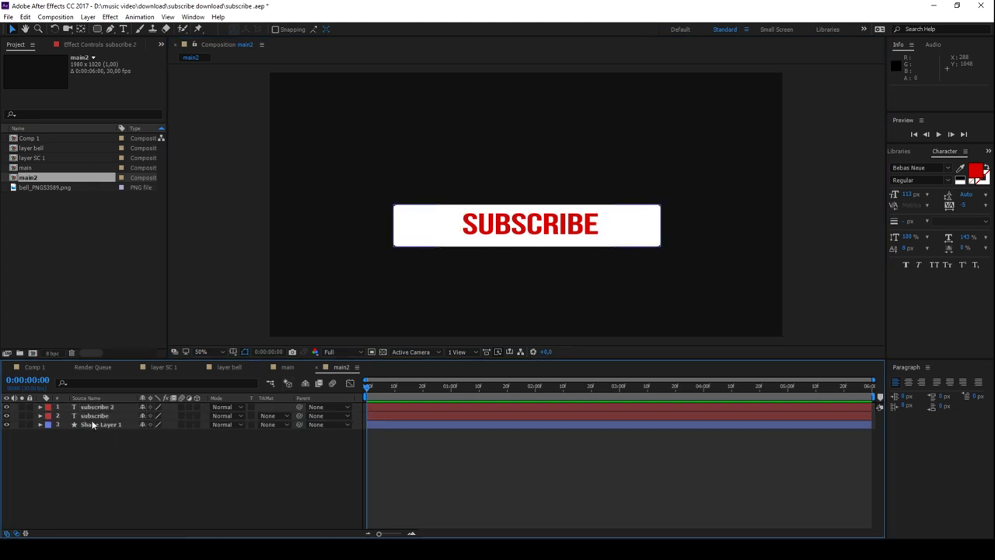
left_click(198, 440)
left_click(97, 30)
left_click(370, 149)
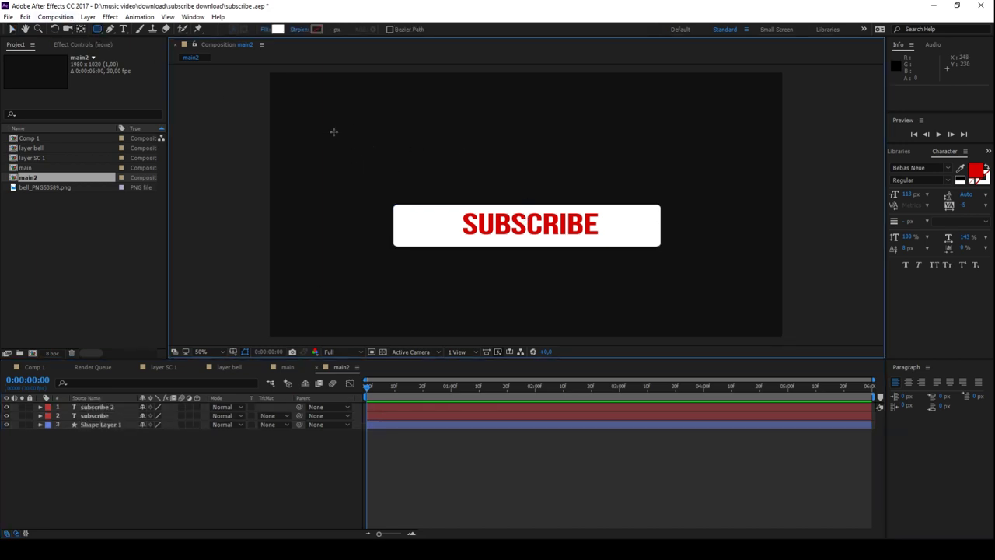
left_click_drag(334, 133, 387, 250)
left_click_drag(395, 284, 366, 326)
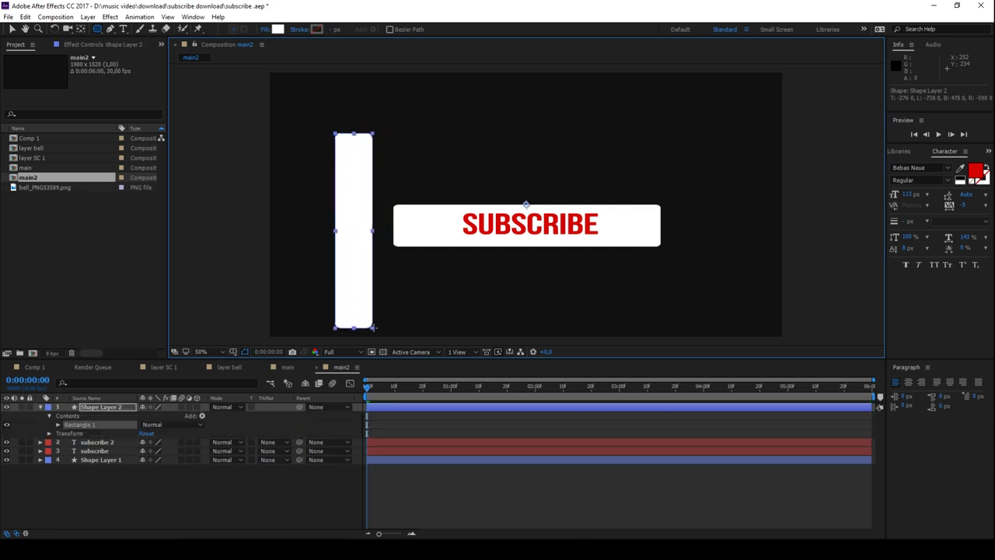
left_click(299, 29)
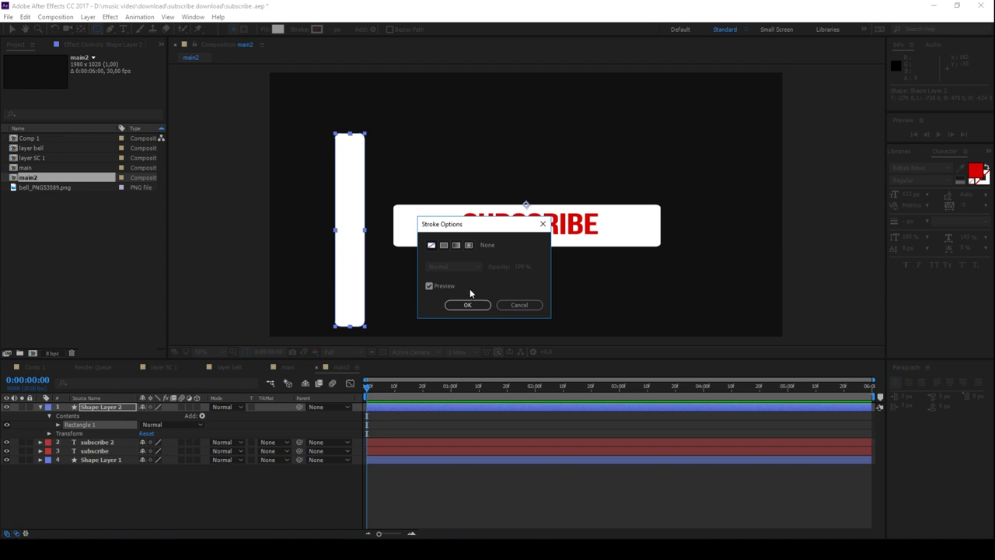
Give the bar a solid stroke and remove its fill.
left_click(444, 245)
left_click(467, 305)
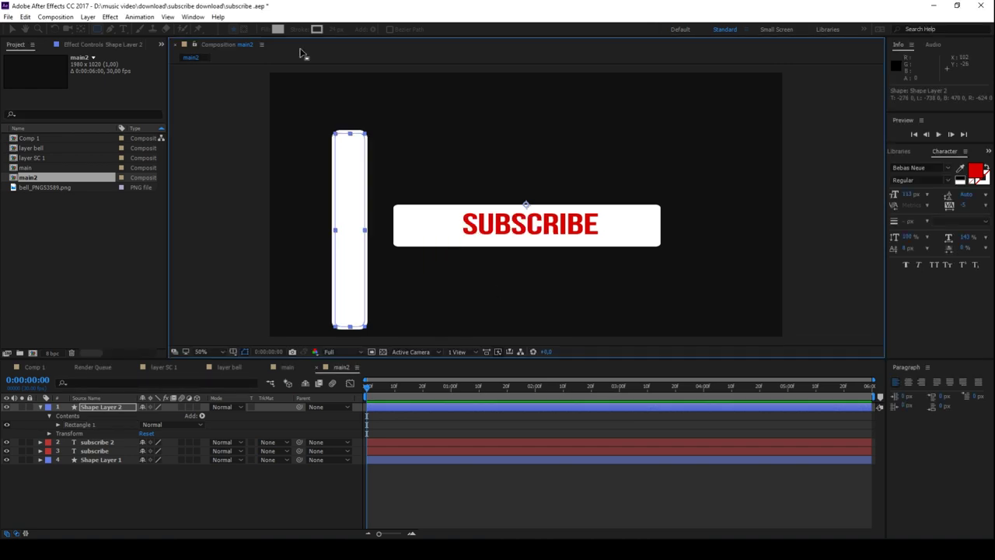
left_click(283, 32)
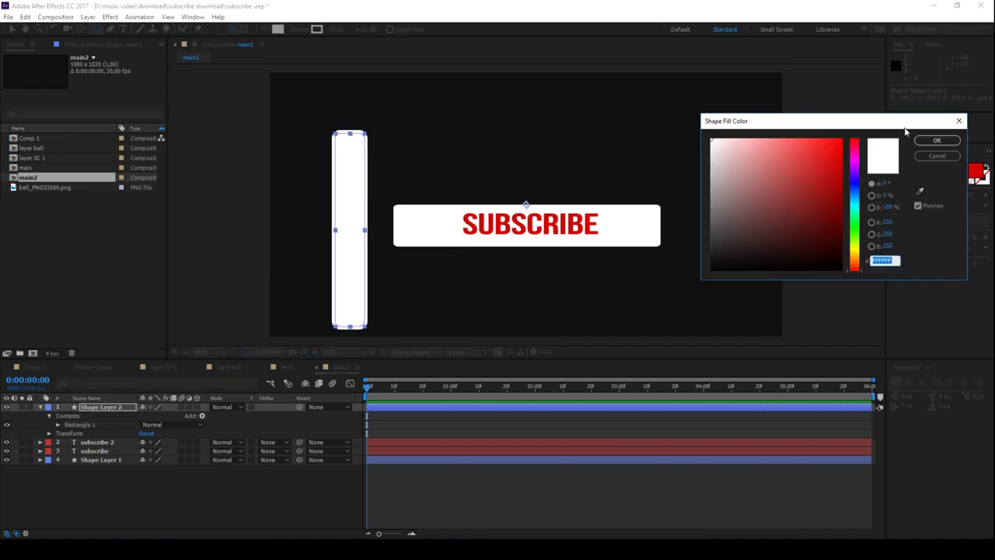
left_click(957, 128)
left_click(267, 30)
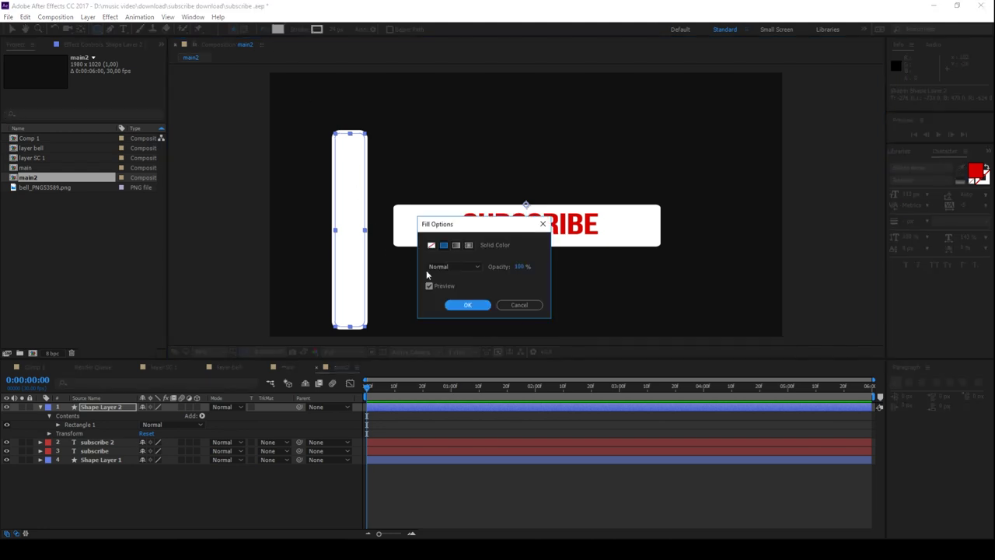
left_click(432, 246)
left_click(467, 304)
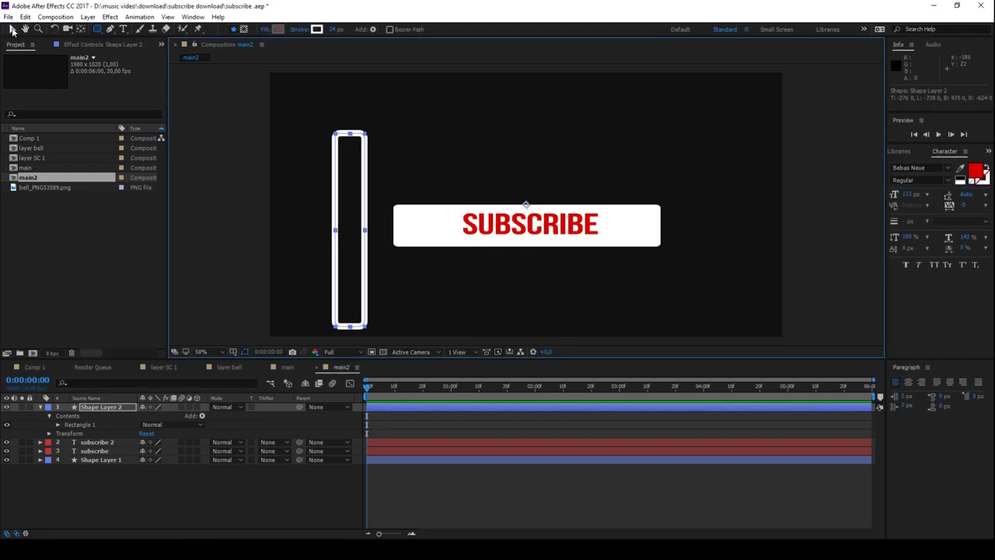
Narrow the bar symmetrically and remove its stroke.
left_click(13, 30)
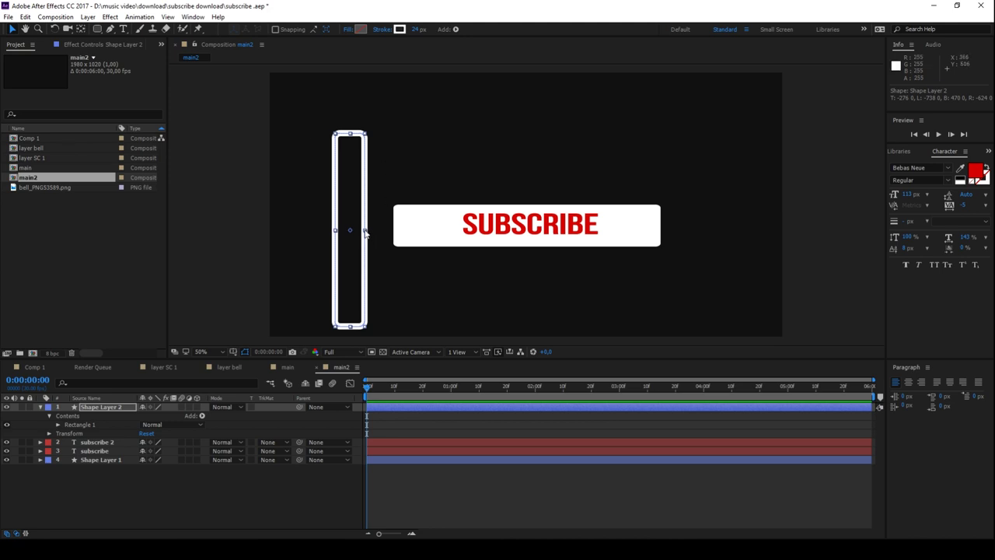
left_click_drag(366, 231, 363, 232)
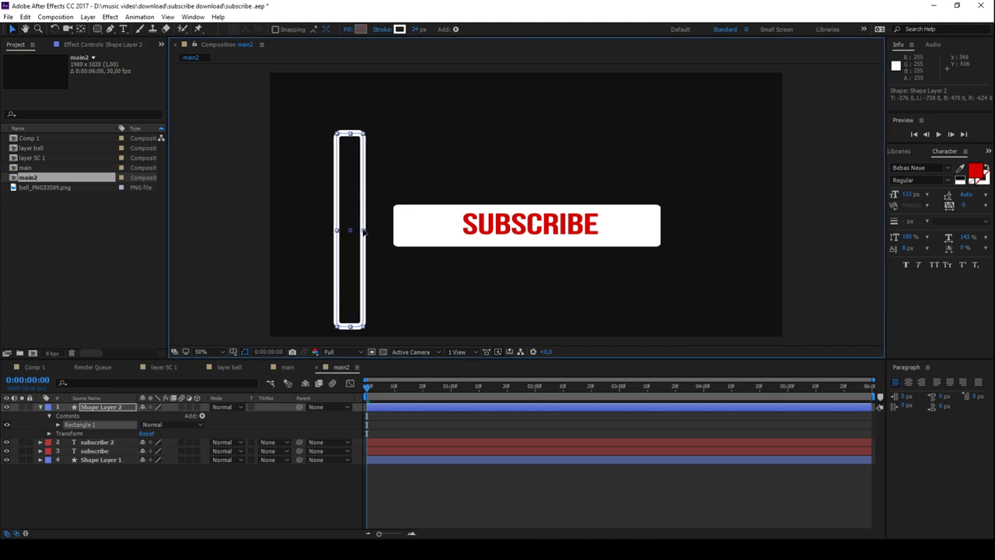
left_click_drag(367, 231, 364, 231)
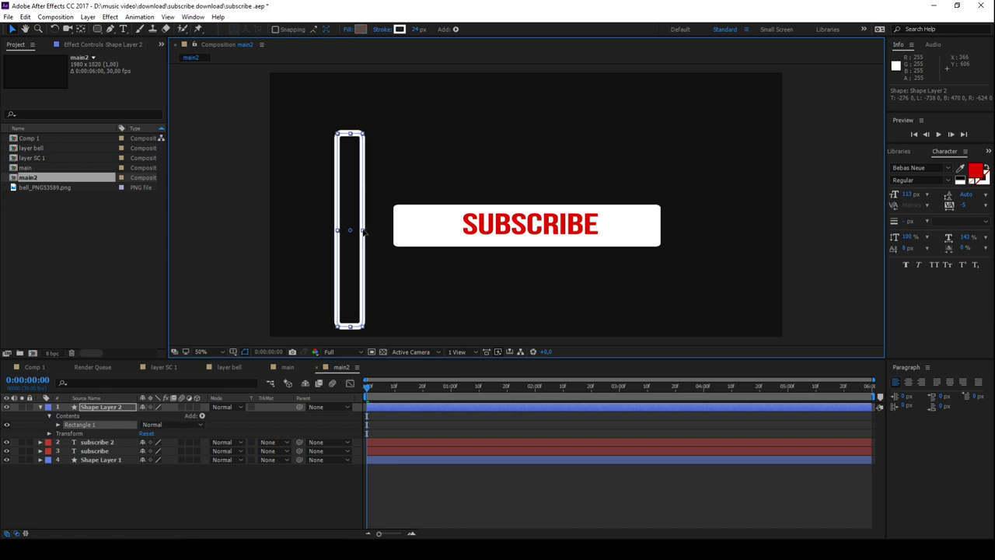
left_click(379, 30)
left_click(431, 245)
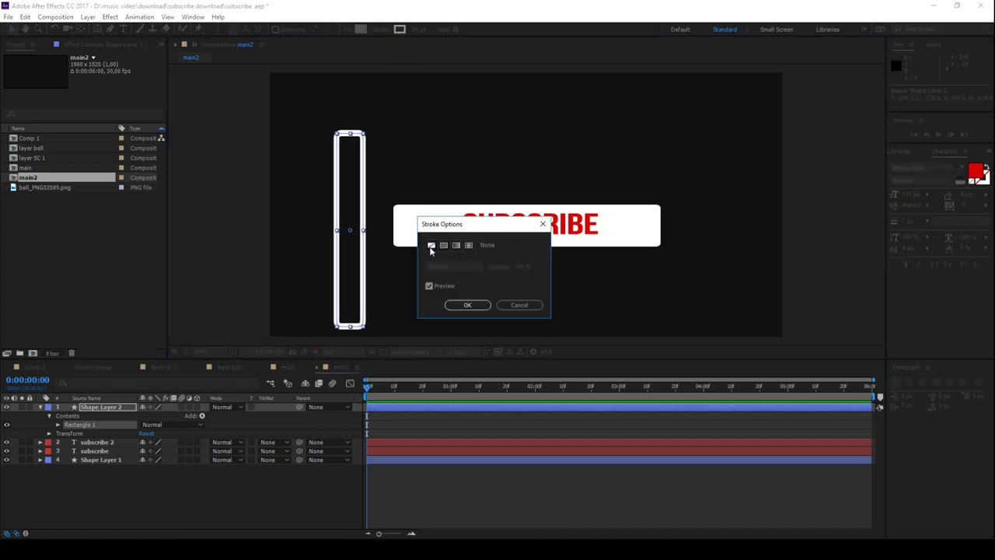
left_click(473, 305)
left_click_drag(363, 231, 359, 232)
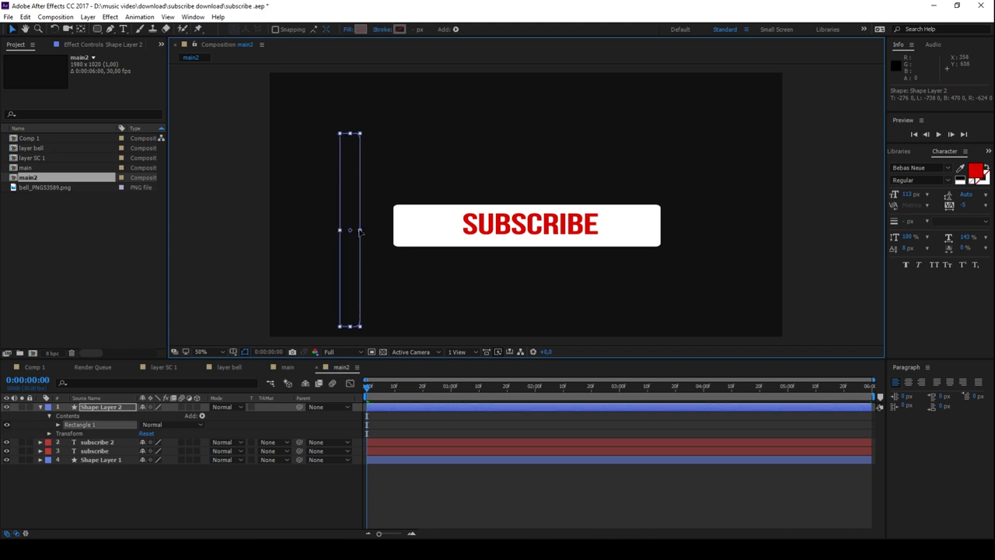
Give the bar a solid near-black 141414 fill.
left_click(348, 30)
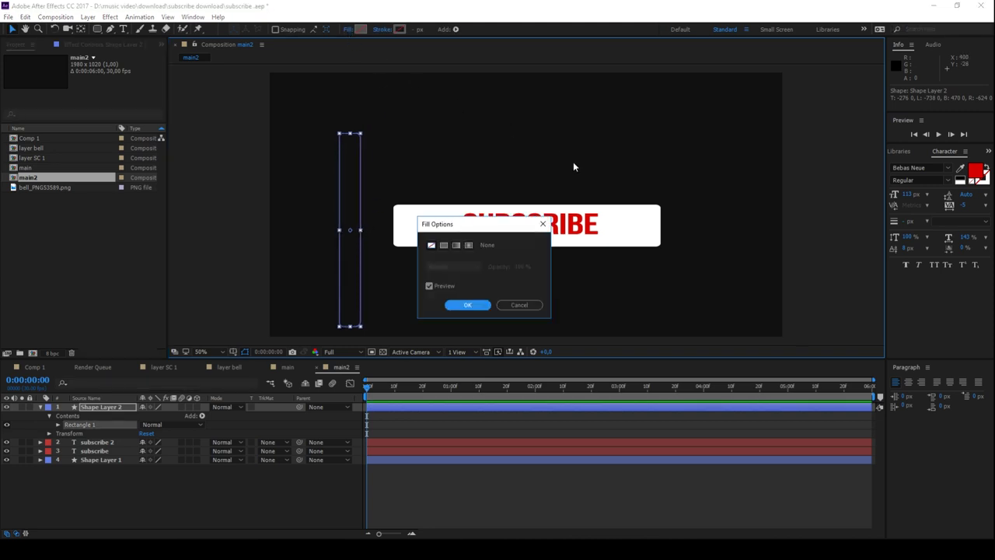
left_click(444, 244)
key("Return")
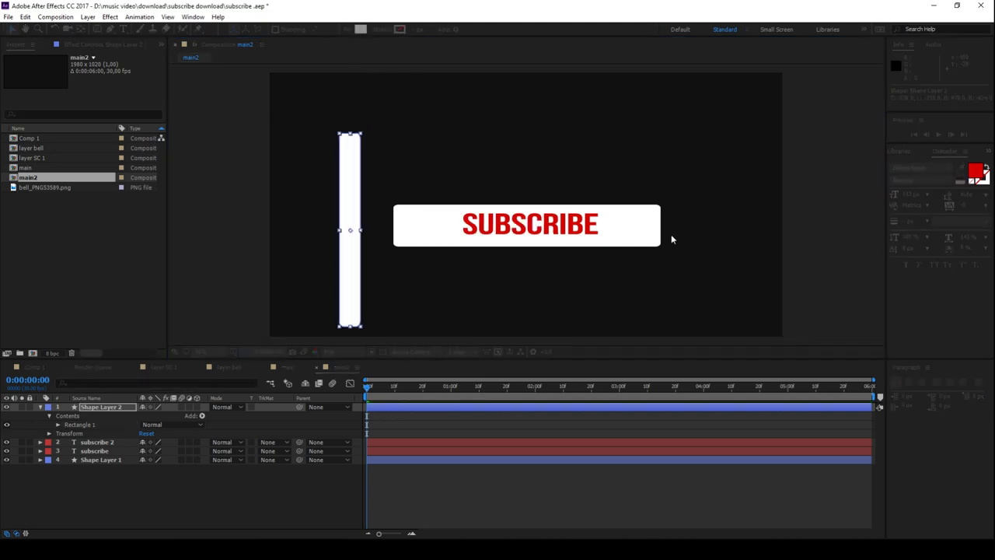
left_click(360, 29)
left_click_drag(732, 234, 679, 255)
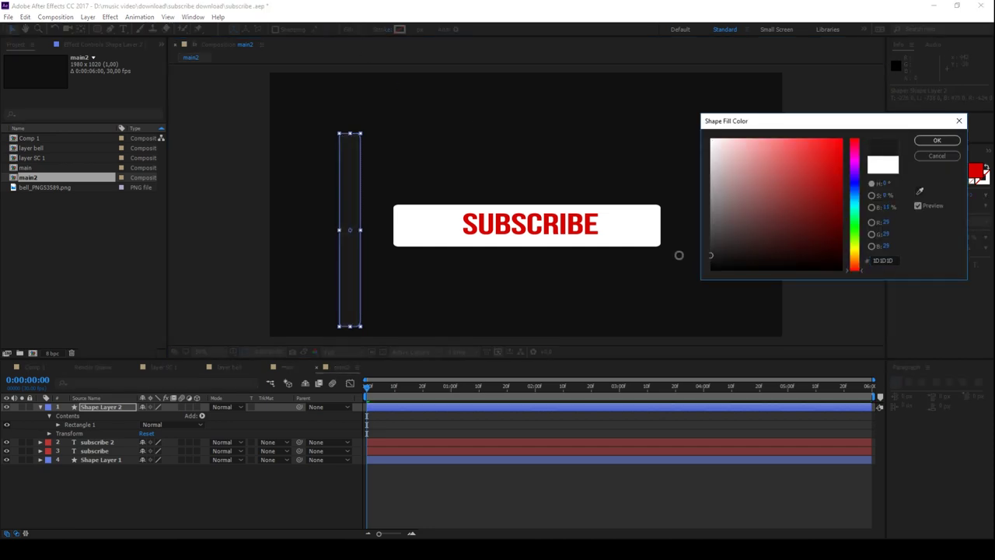
left_click_drag(677, 257, 677, 259)
left_click(935, 140)
Move the dark bar just left of the SUBSCRIBE box.
key("v")
left_click_drag(349, 174, 391, 158)
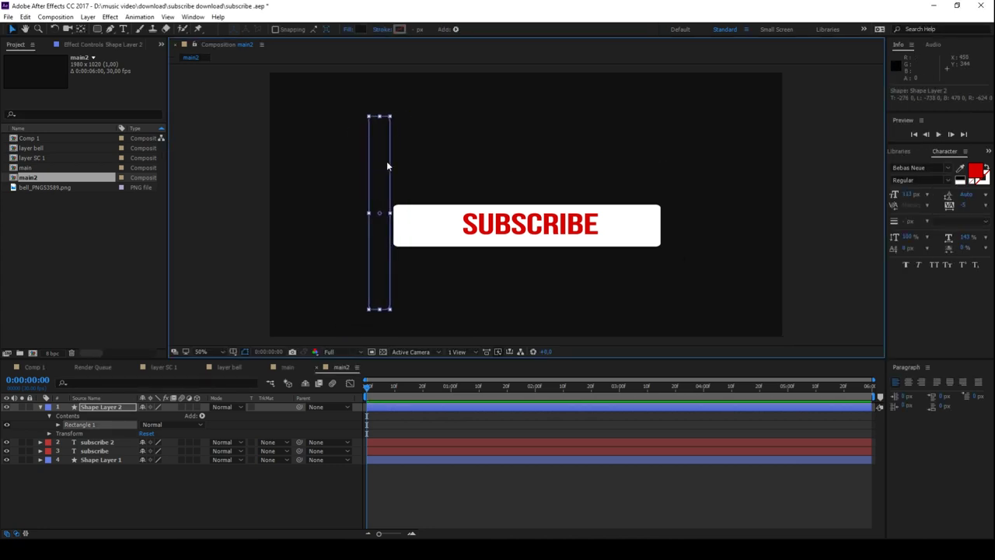
left_click_drag(482, 173, 351, 143)
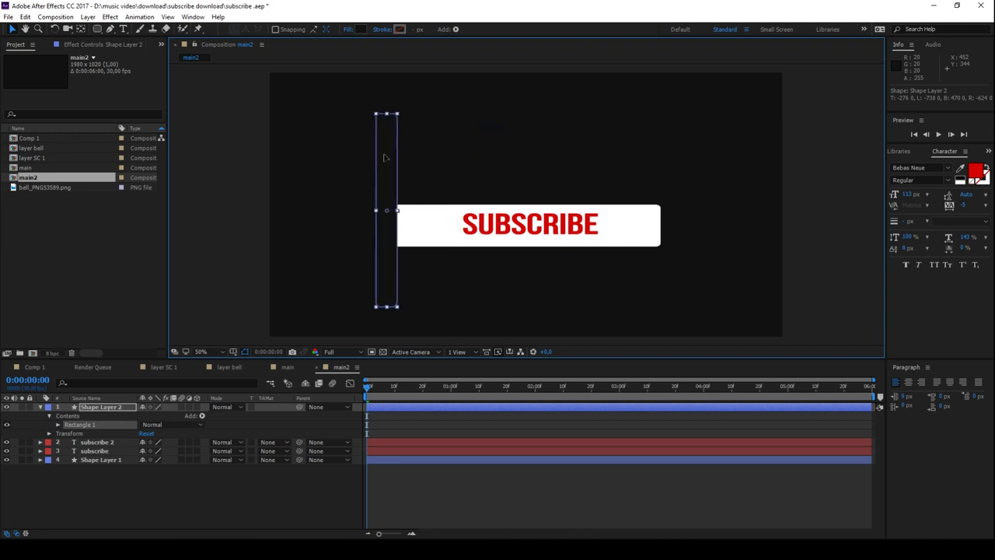
left_click(39, 407)
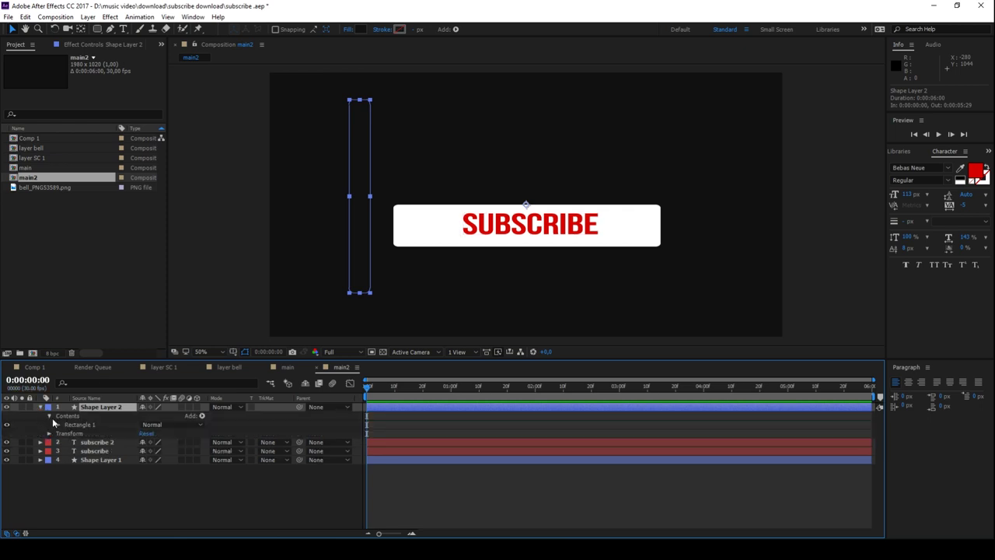
Rotate Shape Layer 2 by 40 degrees.
left_click(49, 416)
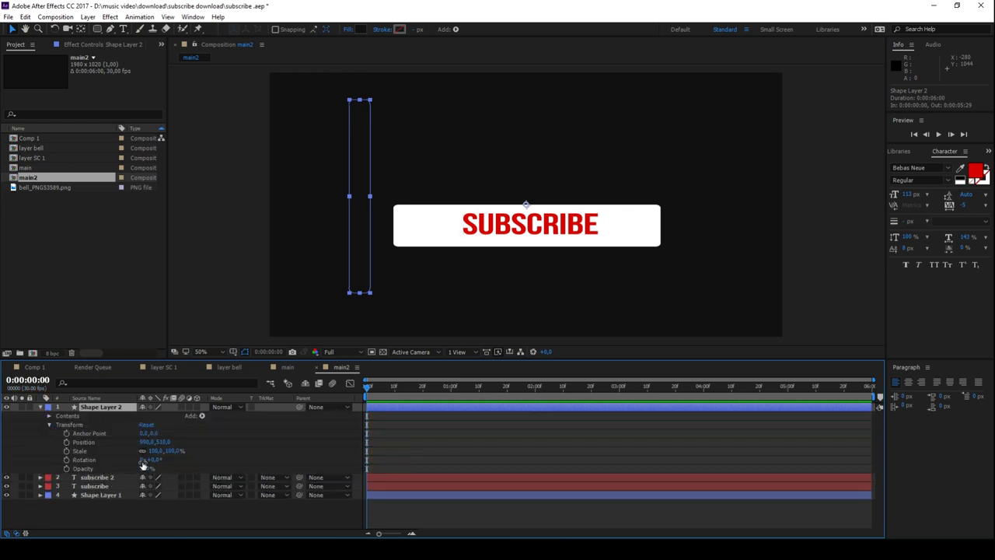
left_click_drag(149, 459, 214, 478)
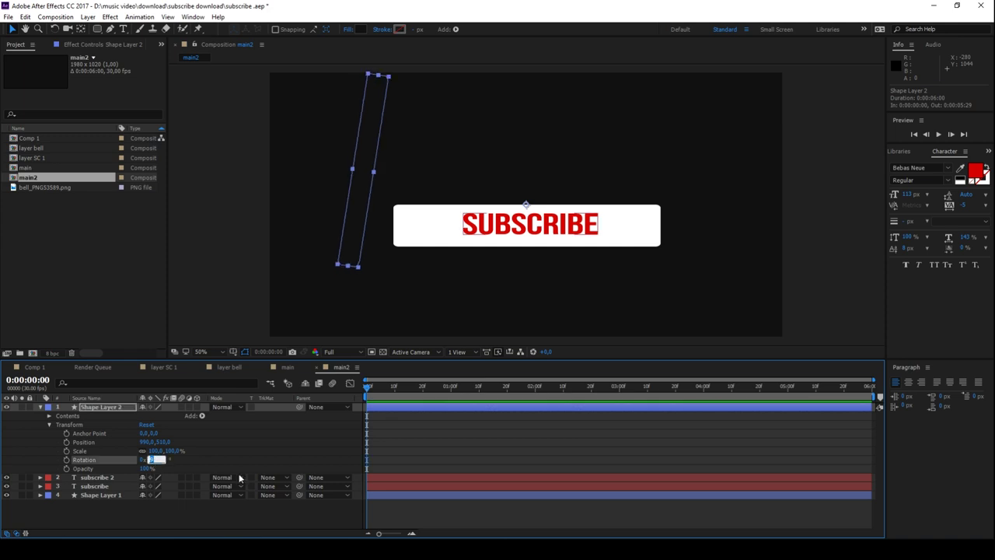
type("40")
key("Return")
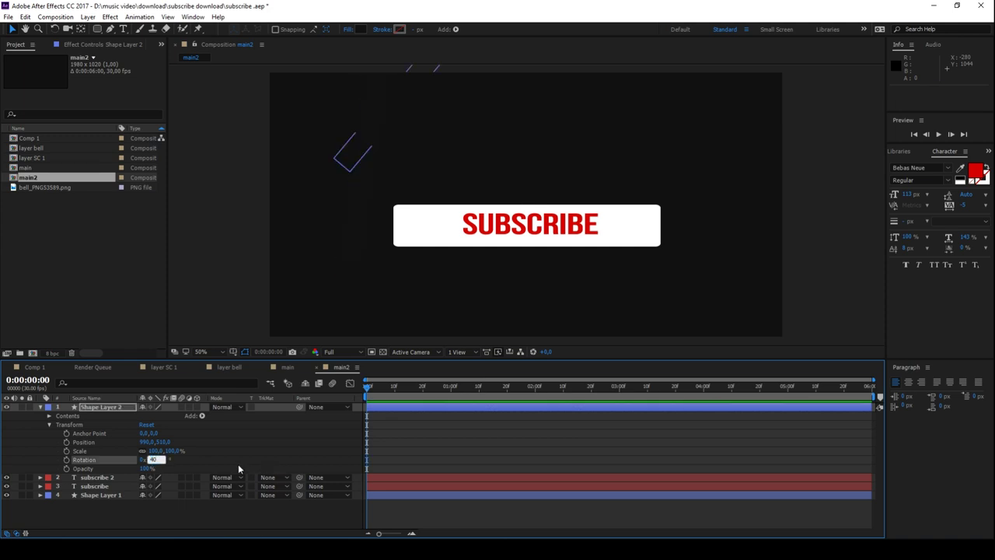
left_click(40, 414)
left_click(40, 406)
Position the tilted bar just off the top-left corner of the SUBSCRIBE box.
left_click(375, 112)
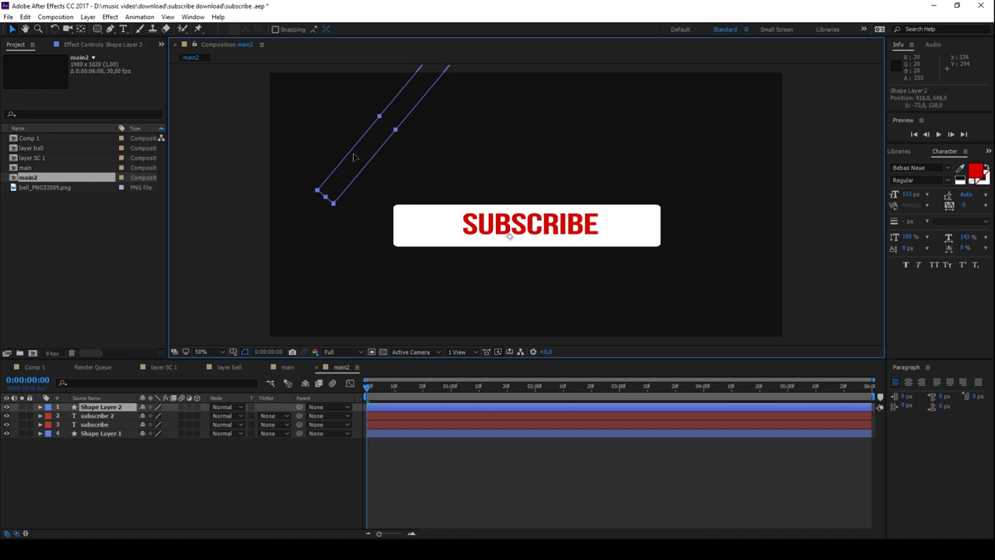
mouse_move(332, 182)
left_mouse_down()
mouse_move(573, 256)
mouse_move(375, 197)
left_mouse_up()
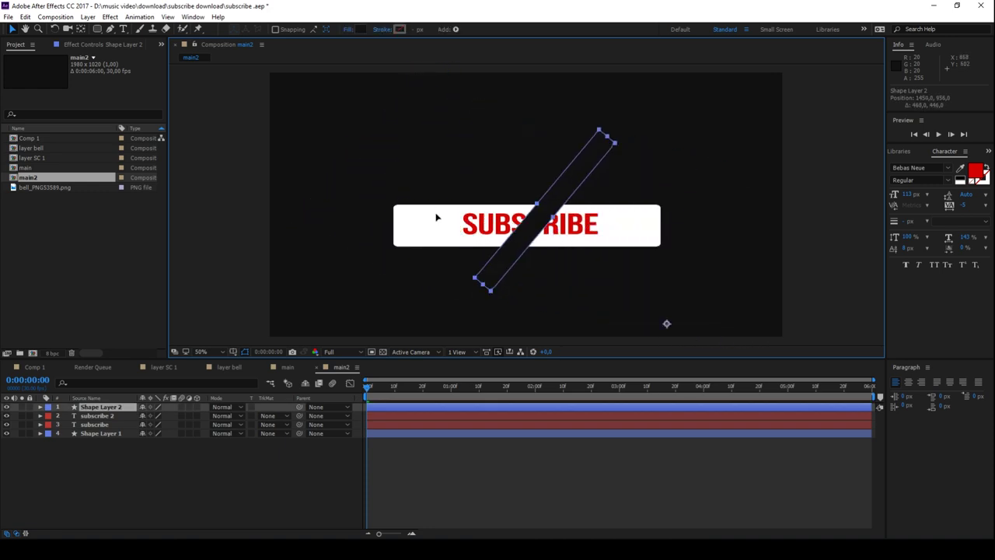
mouse_move(375, 197)
left_mouse_down()
mouse_move(437, 184)
mouse_move(509, 202)
left_mouse_up()
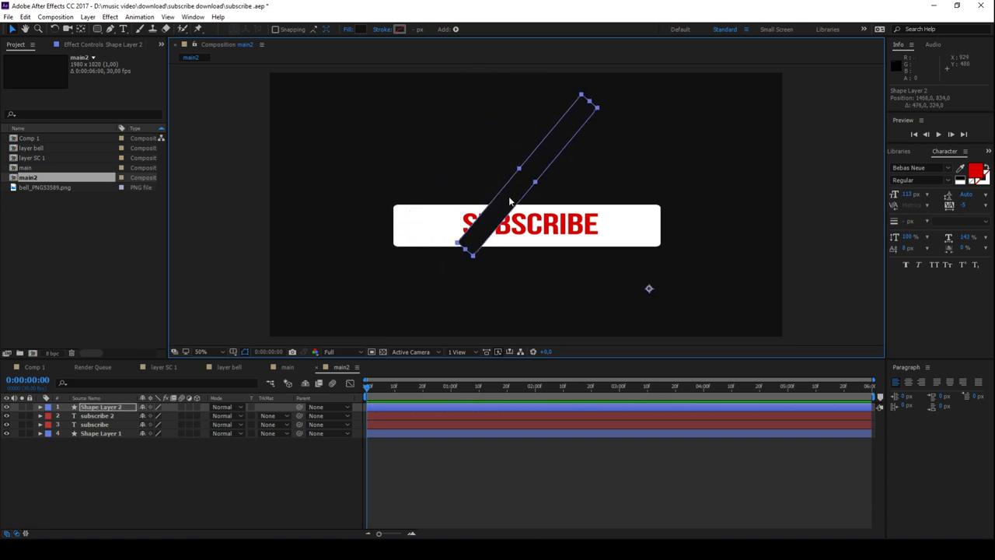
left_click_drag(510, 201, 374, 160)
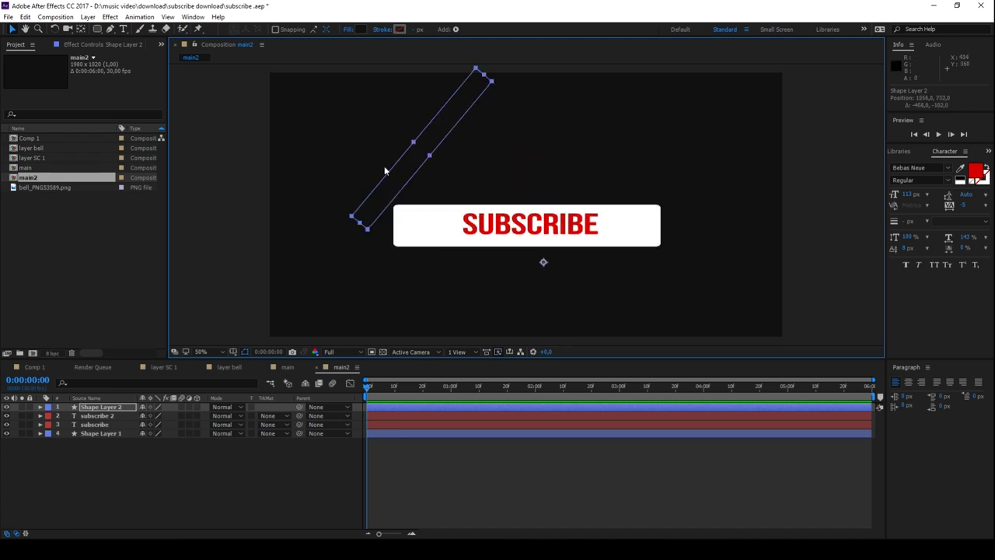
left_click_drag(401, 175, 379, 182)
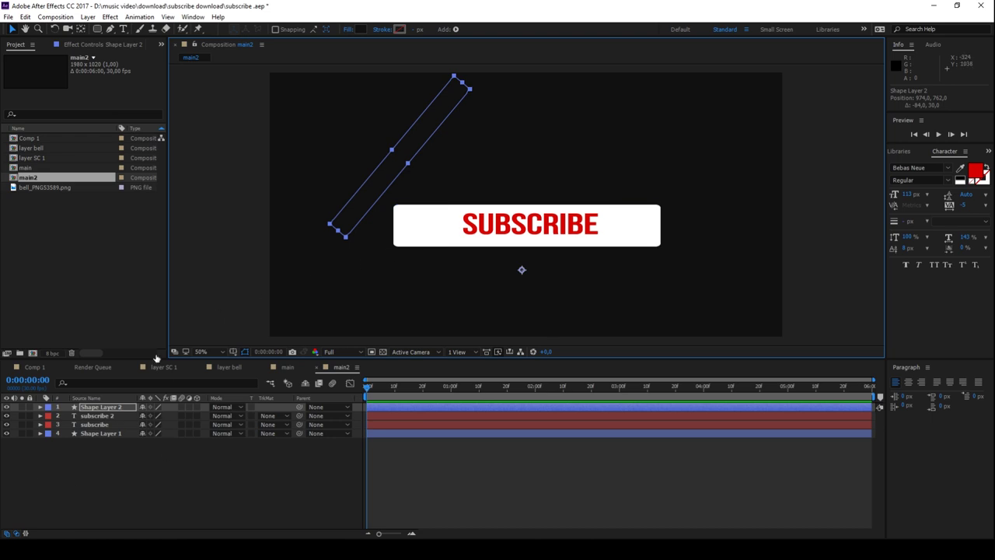
left_click_drag(408, 148, 394, 158)
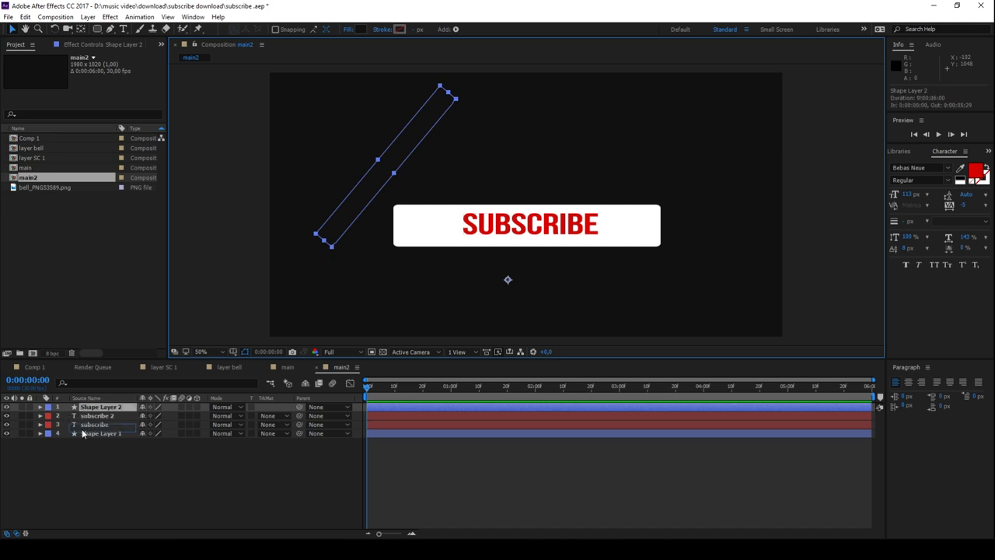
Move Shape Layer 2 below the text and make it Shape Layer 1's Alpha Inverted Matte.
key("ctrl+bracketleft")
key("ctrl+bracketleft")
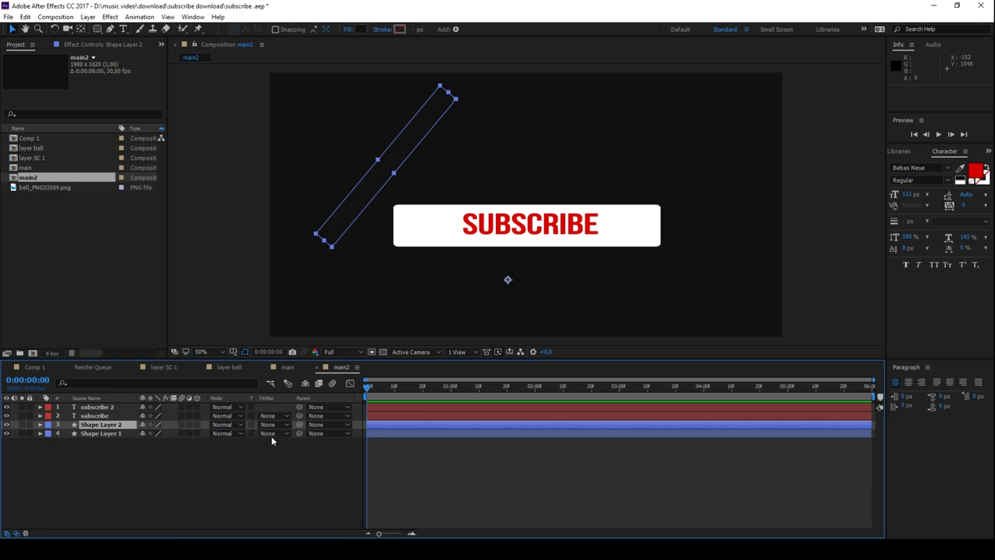
left_click(274, 434)
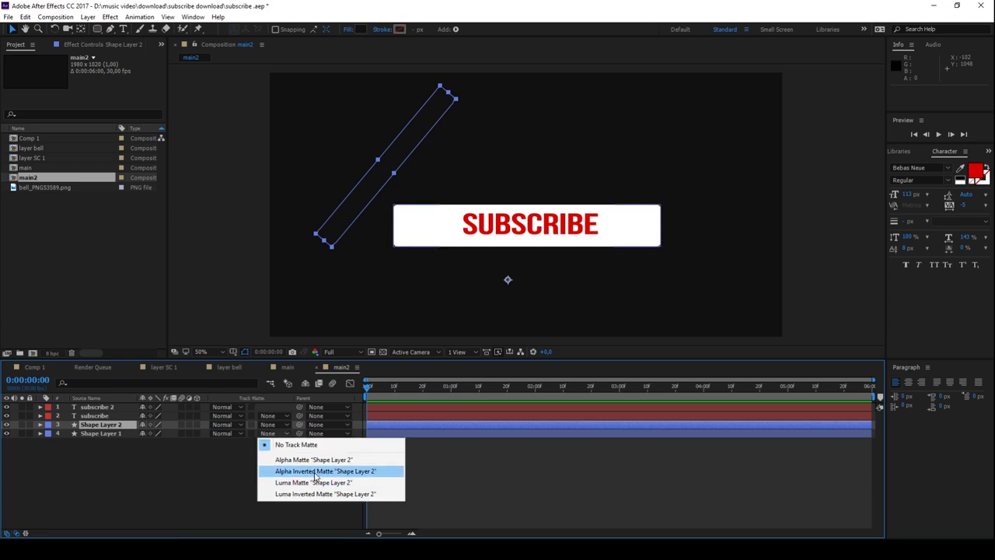
left_click(316, 471)
Test the cut by sliding the bar across the box, then return it up-left.
left_click_drag(396, 162, 436, 203)
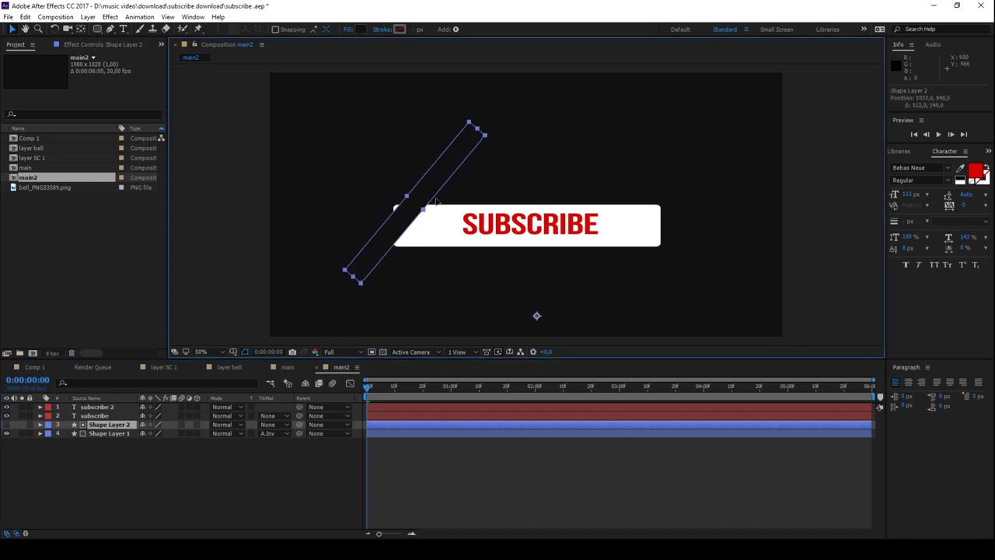
mouse_move(436, 203)
left_mouse_down()
mouse_move(558, 231)
mouse_move(459, 204)
left_mouse_up()
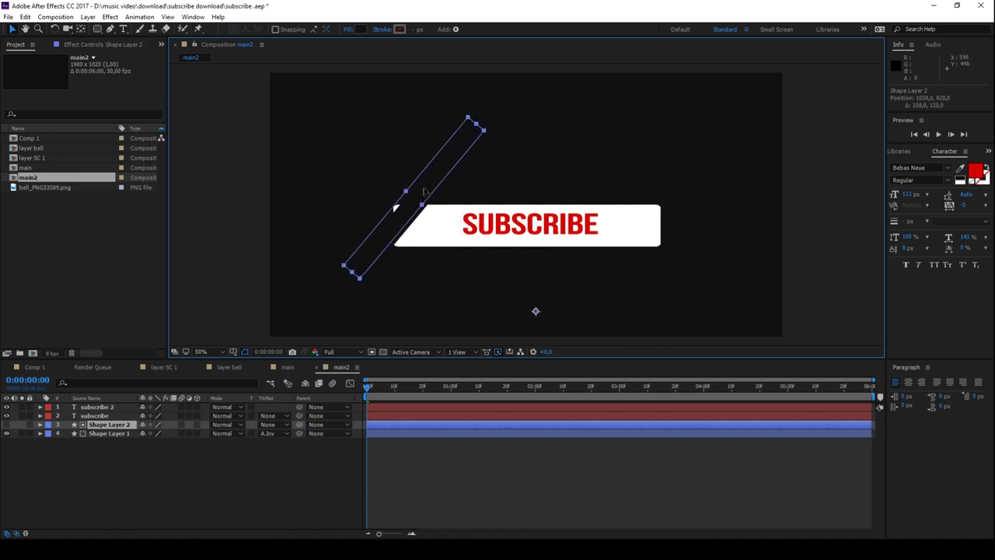
left_click_drag(459, 204, 391, 165)
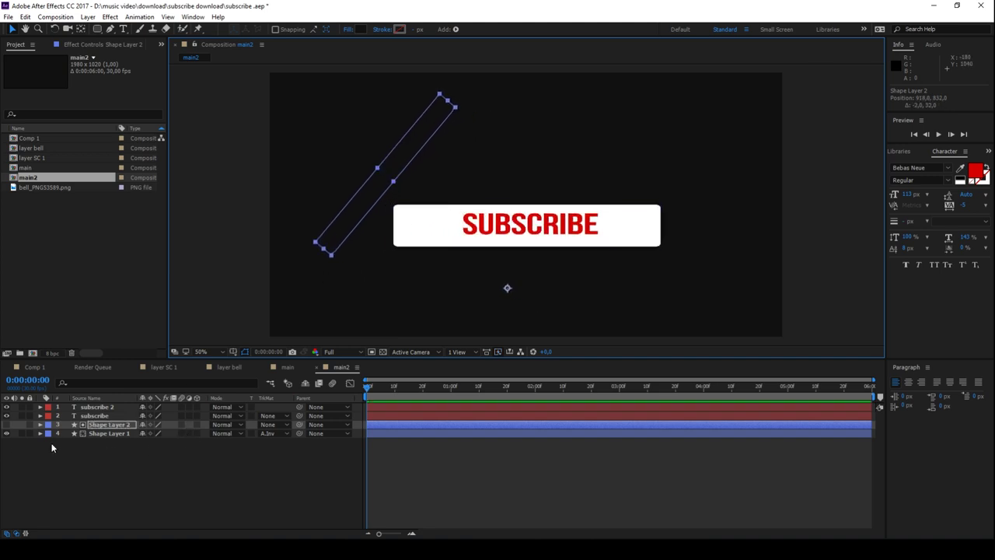
left_click(101, 433)
Keyframe Shape Layer 2's position at 0:00 and lower right past the box at 1:00.
left_click(118, 425)
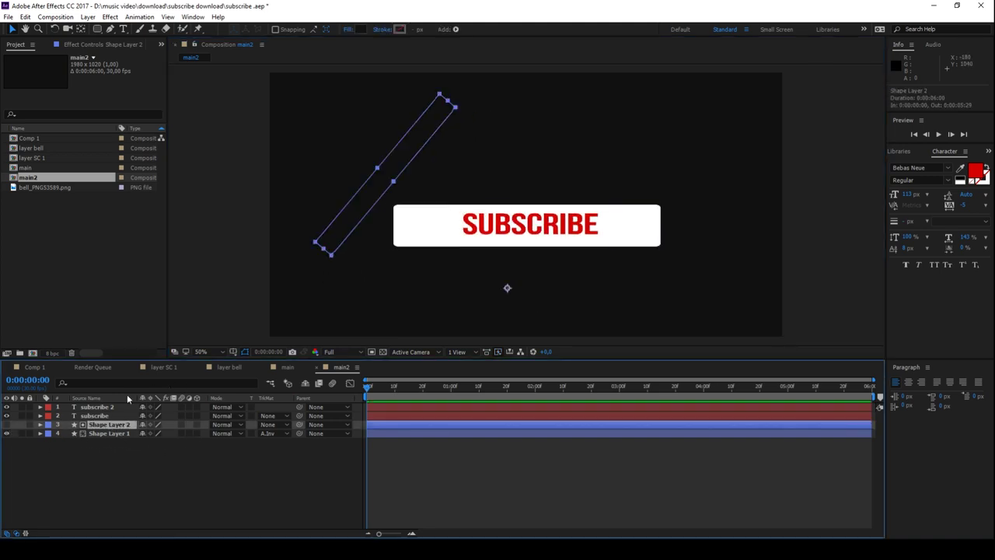
left_click(41, 426)
left_click(41, 426)
left_click(41, 425)
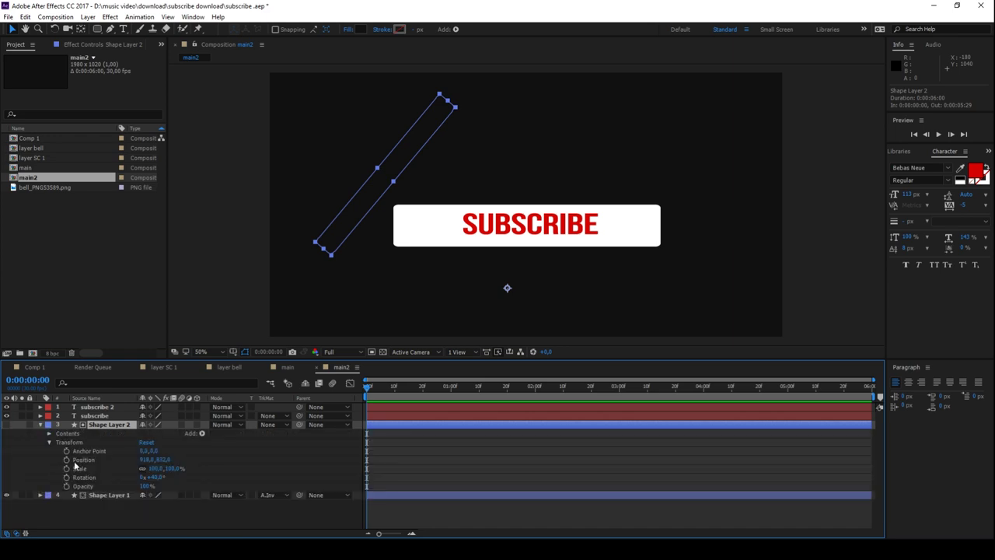
left_click(66, 459)
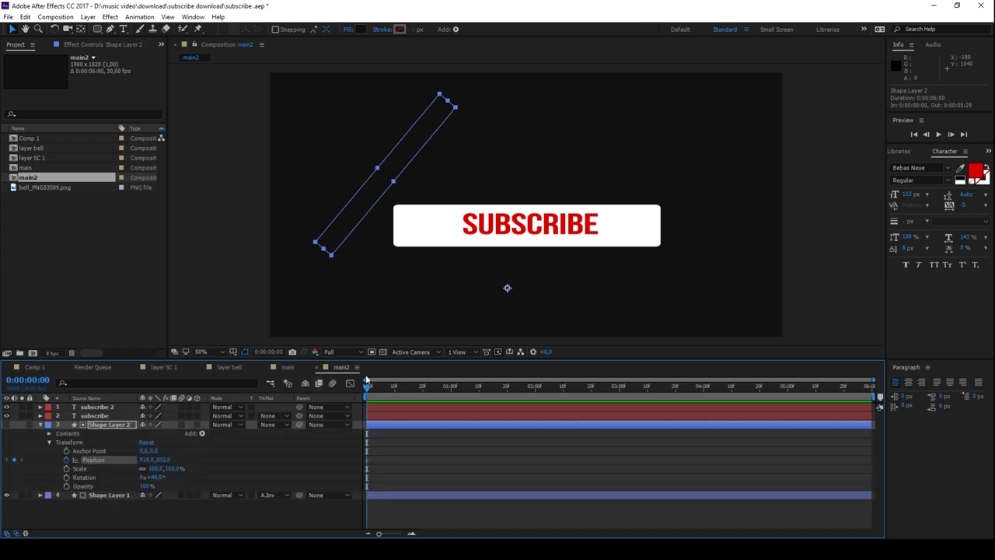
left_click_drag(366, 389, 451, 391)
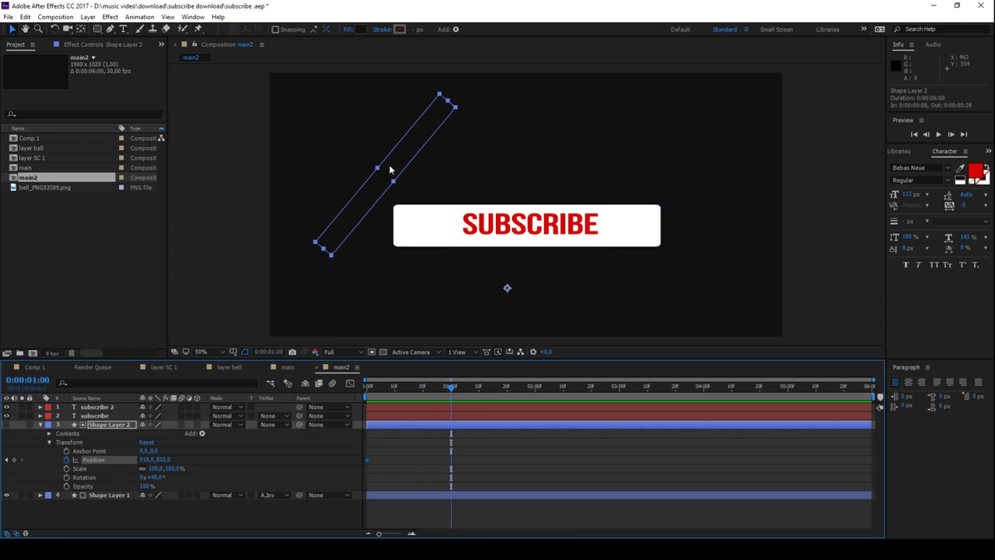
left_click_drag(444, 184, 669, 257)
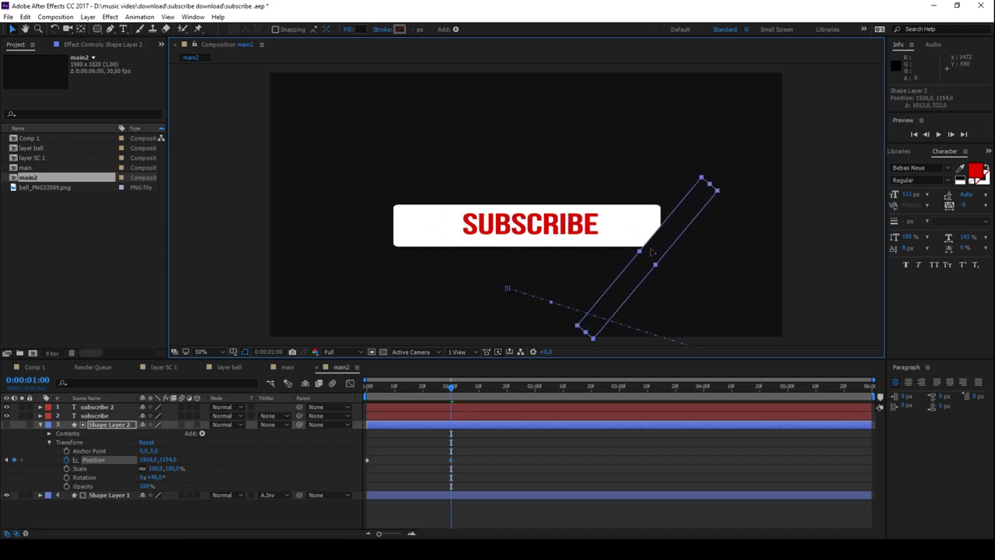
left_click_drag(668, 257, 671, 258)
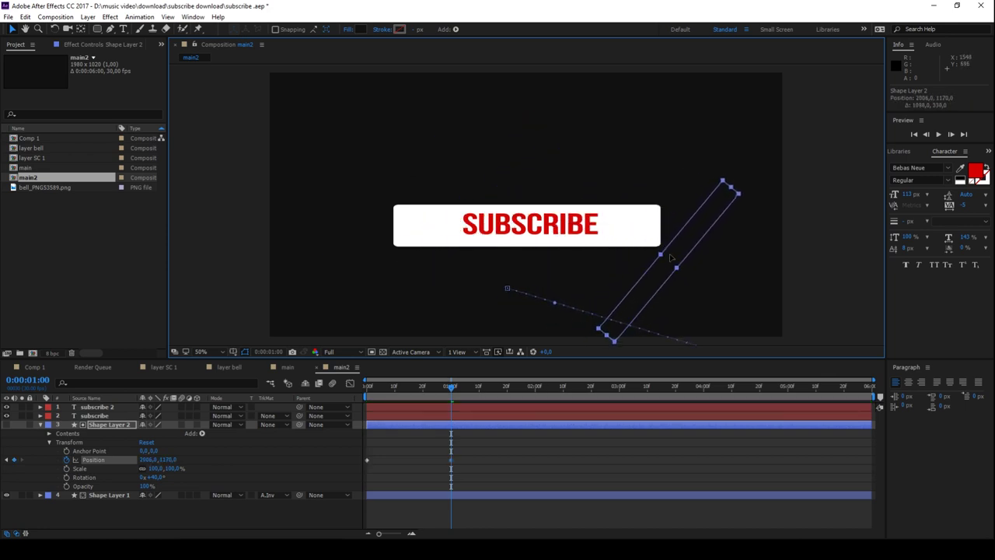
Scrub back through the sweep and select both position keyframes.
left_click_drag(451, 392, 382, 391)
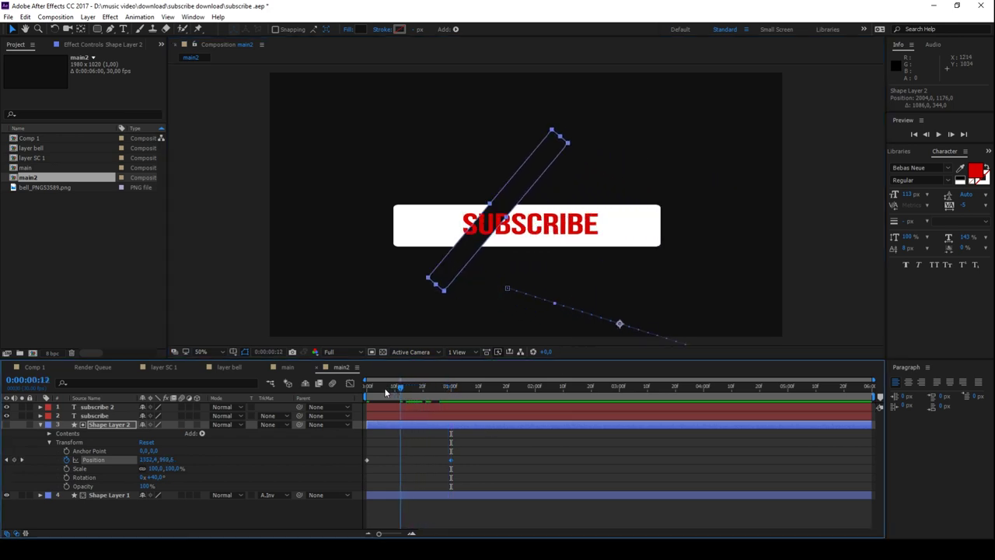
left_click_drag(383, 392, 360, 394)
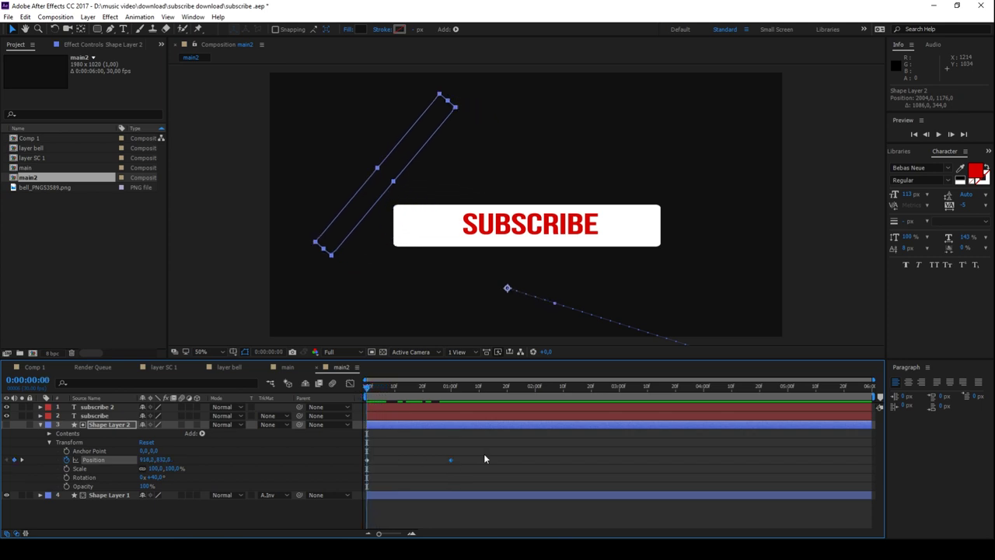
left_click_drag(483, 453, 356, 477)
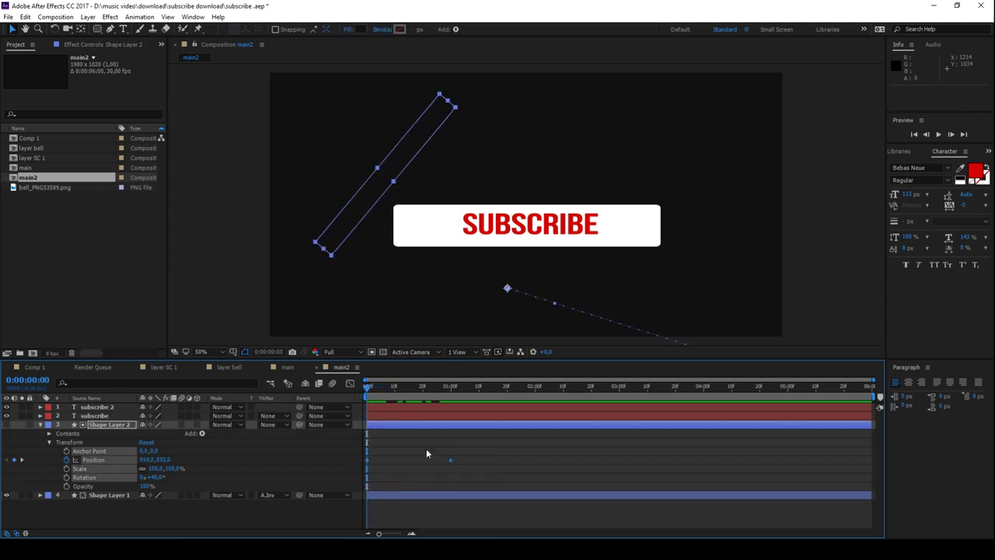
left_click(477, 448)
left_click_drag(473, 450, 358, 481)
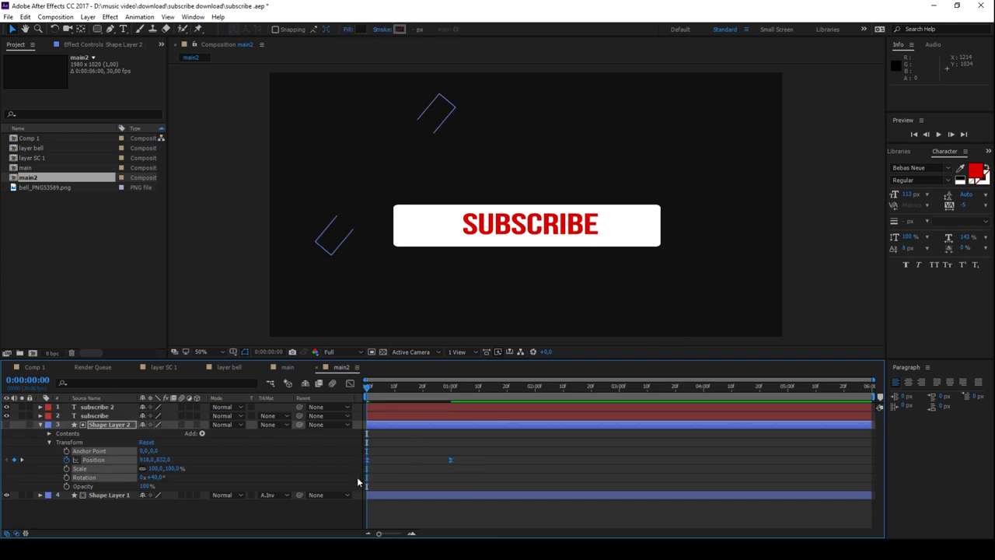
left_click(504, 446)
left_click_drag(494, 444, 377, 473)
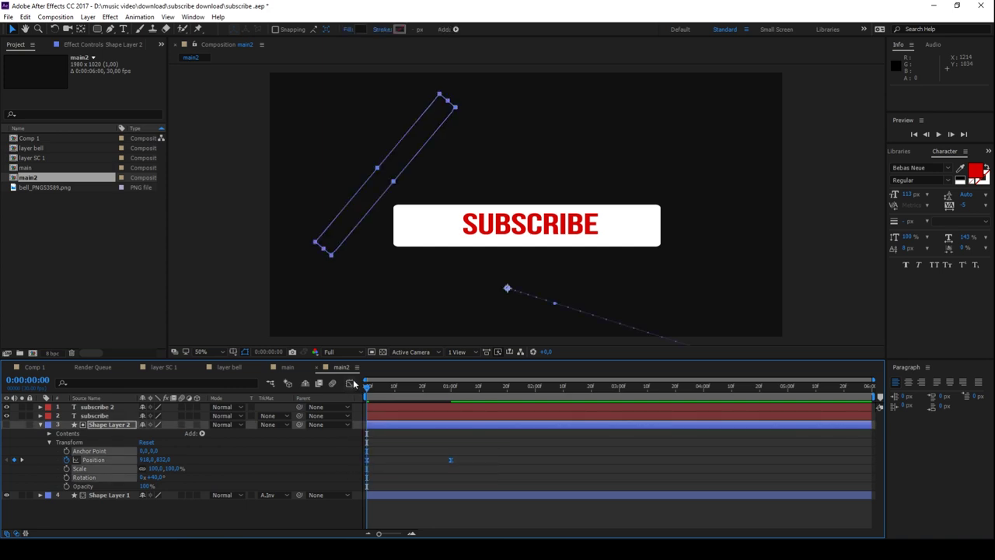
Ease both position keyframes by dragging their influence handles in the speed graph.
key("shift+F3")
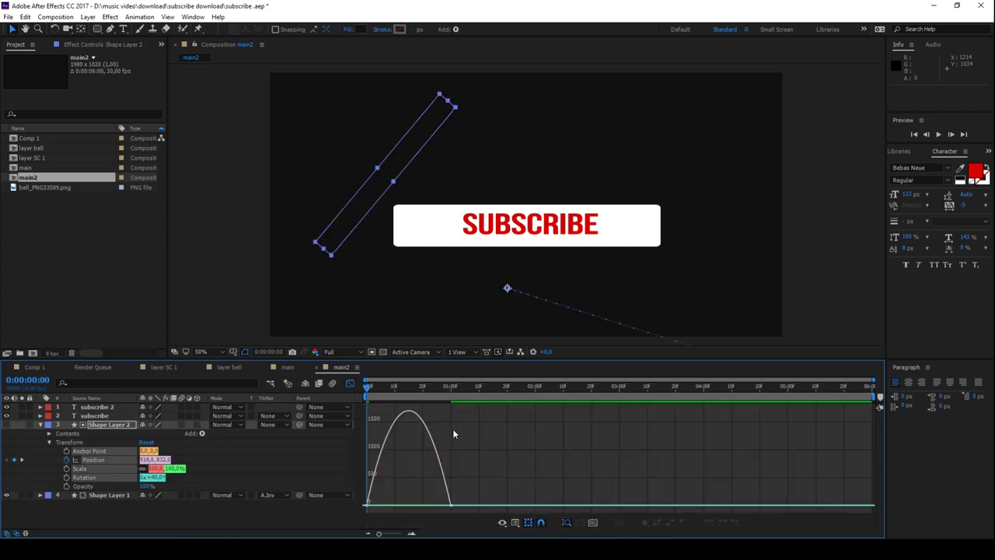
left_click_drag(486, 483, 364, 508)
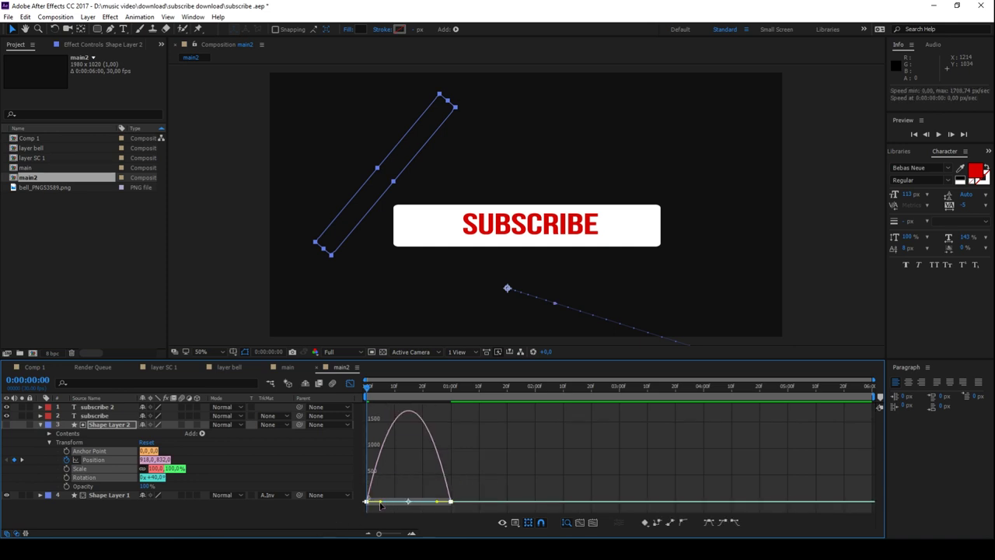
left_click_drag(383, 505, 440, 506)
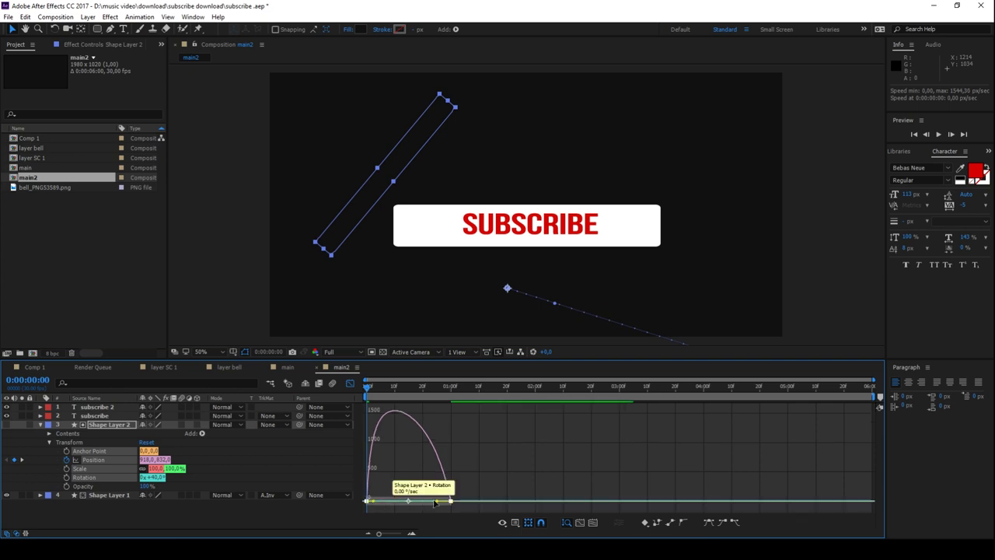
left_click_drag(438, 504, 447, 504)
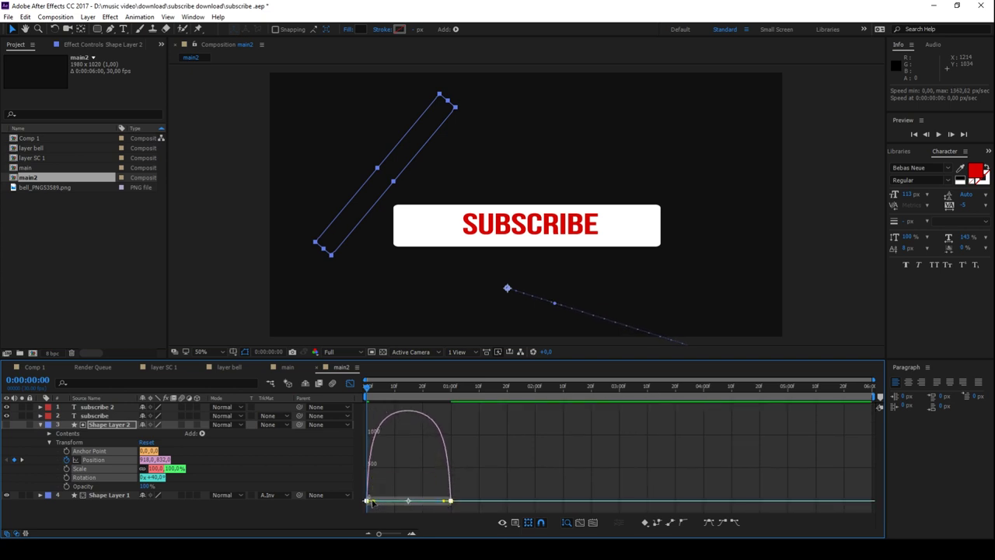
left_click(349, 384)
left_click(451, 428)
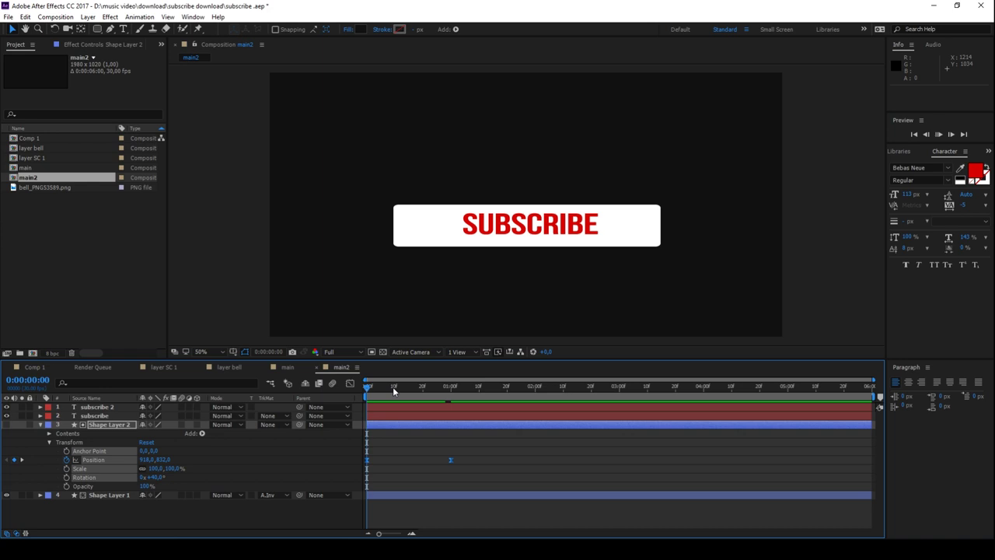
Preview the eased sweep, return to the start, and duplicate the bar layer.
left_click_drag(392, 391, 422, 415)
left_click(372, 387)
key("Home")
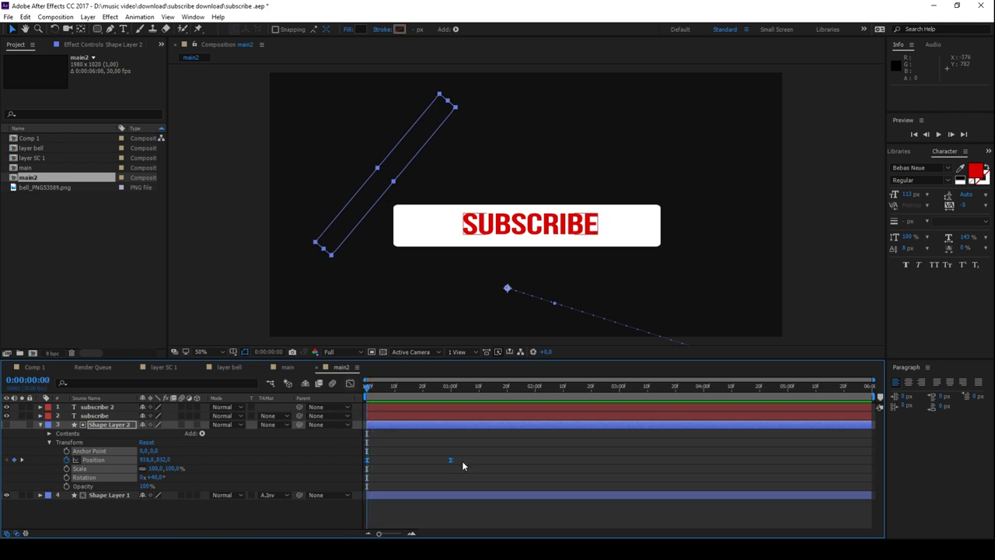
left_click(40, 424)
left_click(99, 425)
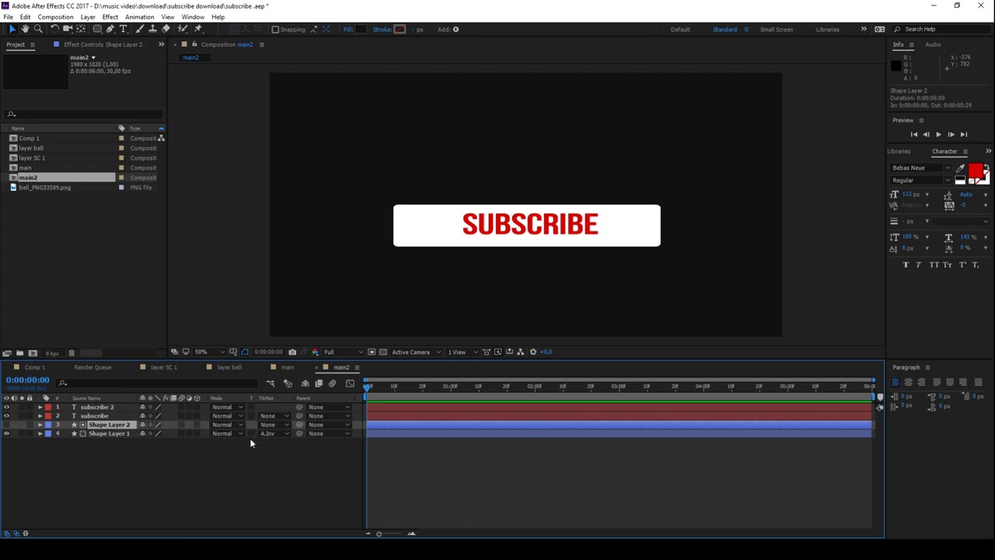
key("ctrl+d")
Position the duplicate bar over the button box in the viewer.
left_click(7, 424)
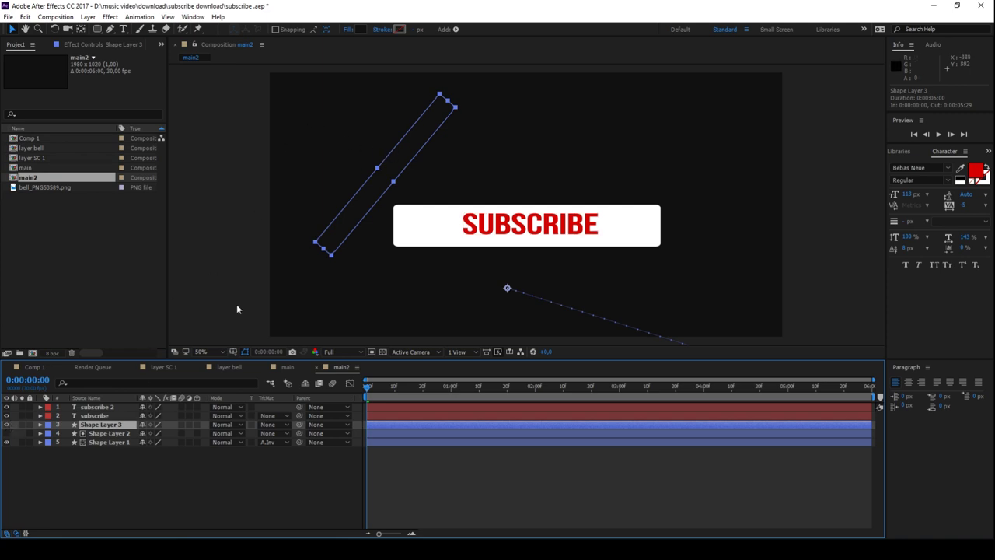
left_click(405, 159)
left_click_drag(405, 159, 478, 200)
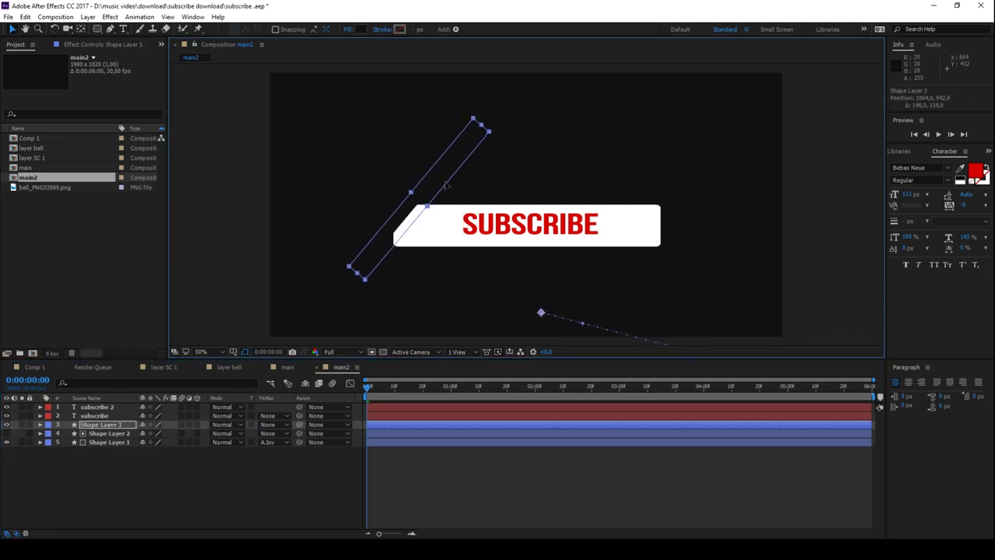
left_click_drag(479, 201, 460, 194)
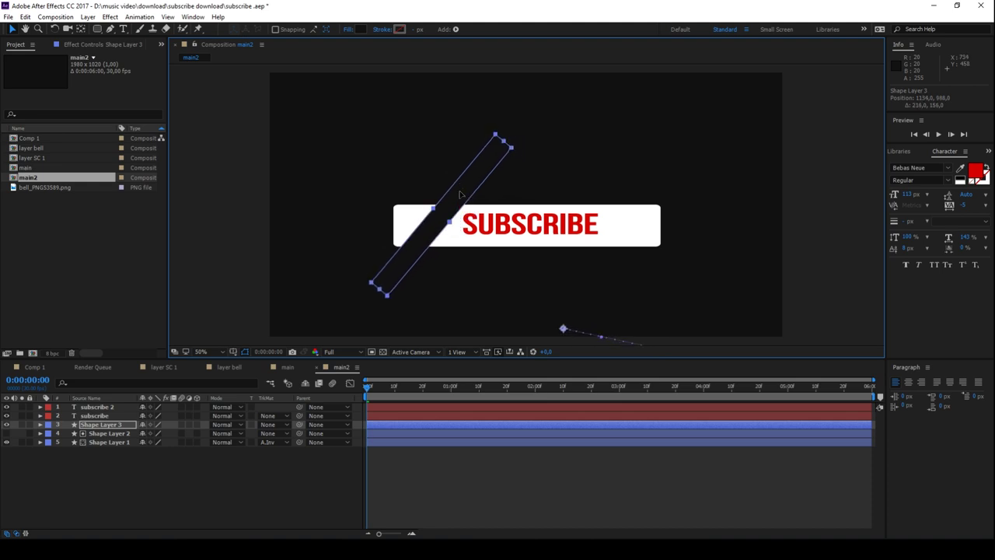
Remove the copied position animation from Shape Layer 3 and collapse its properties.
left_click(40, 424)
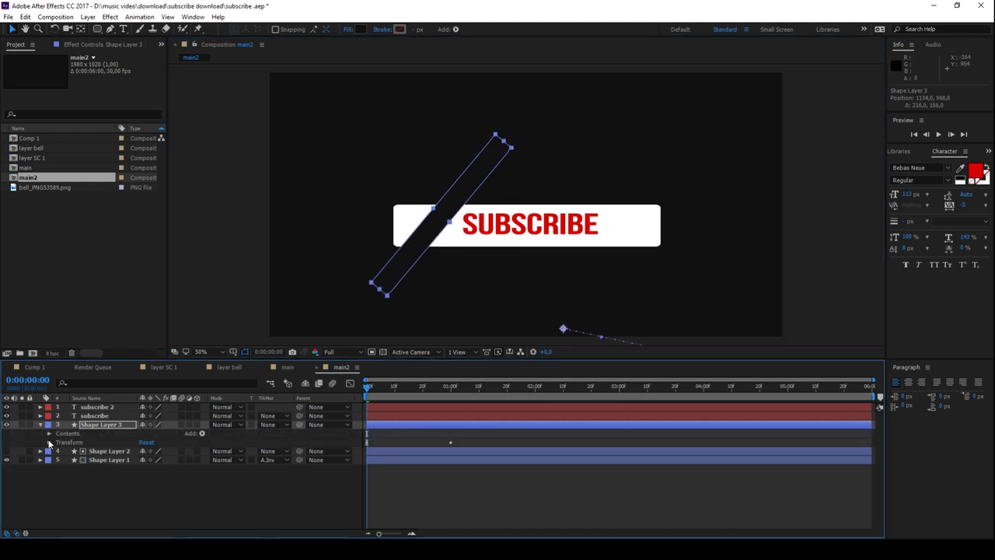
left_click(48, 442)
left_click(67, 460)
left_click(49, 441)
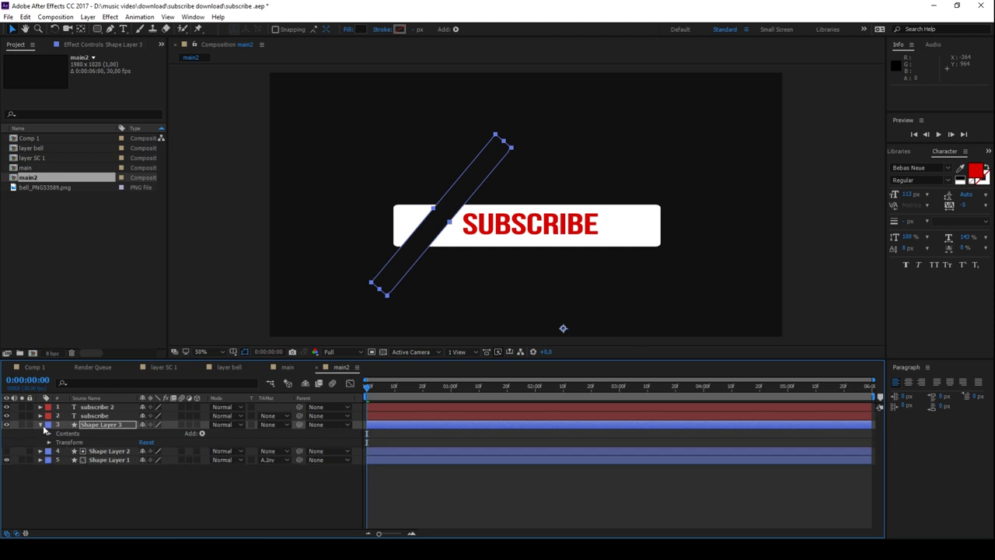
left_click(40, 424)
left_click(132, 476)
Nudge the diagonal stripe over the button and drop Shape Layer 3 just below subscribe 2.
left_click_drag(429, 243, 466, 204)
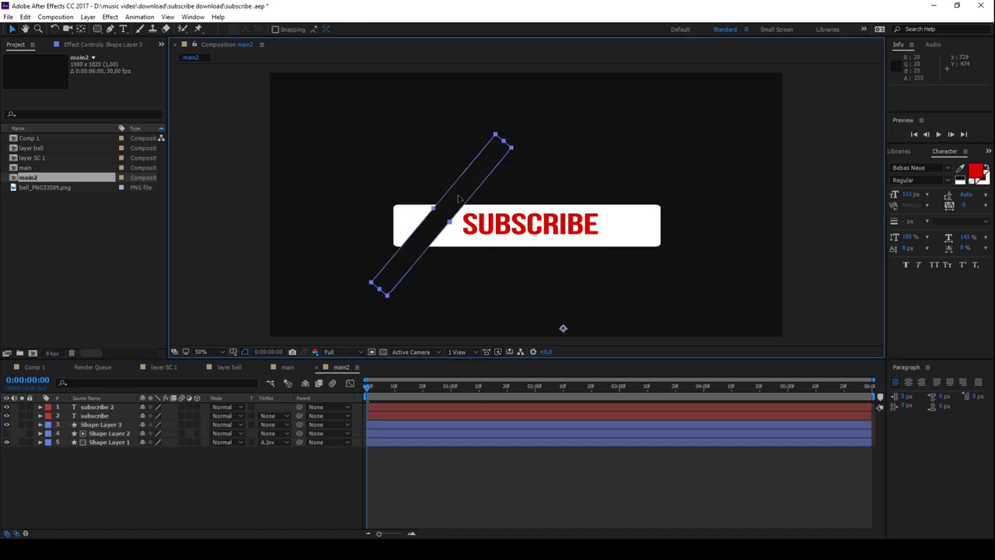
left_click_drag(467, 204, 447, 194)
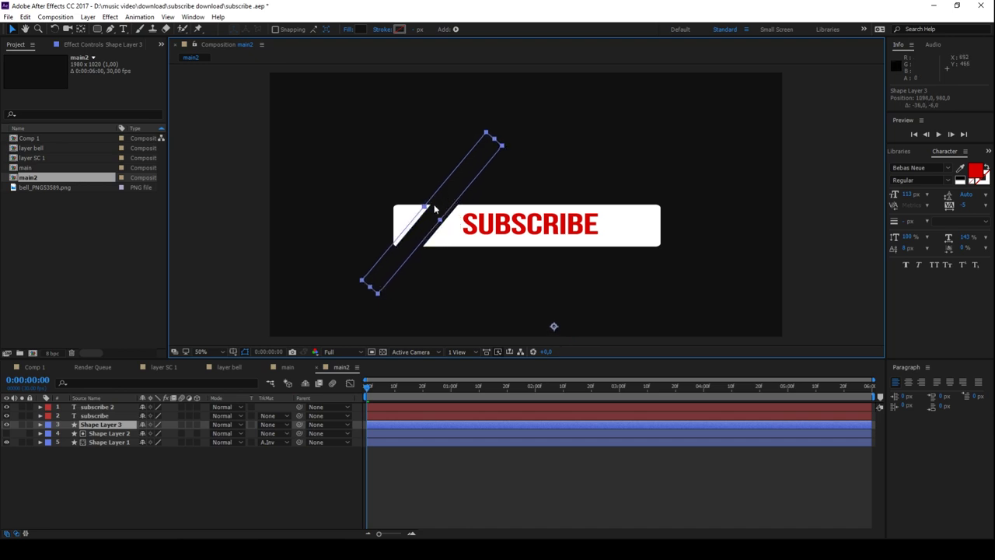
left_click_drag(95, 426, 98, 412)
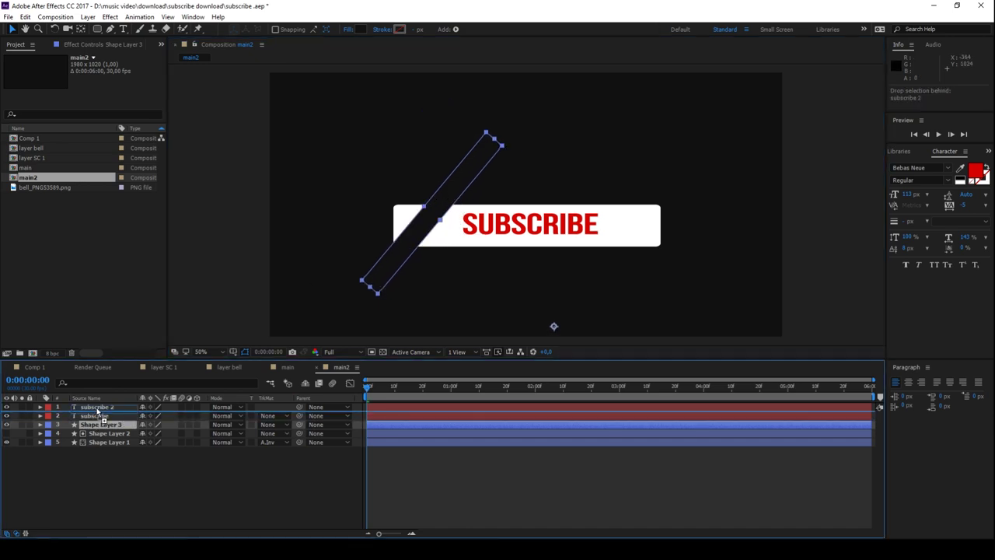
left_click_drag(97, 412, 97, 412)
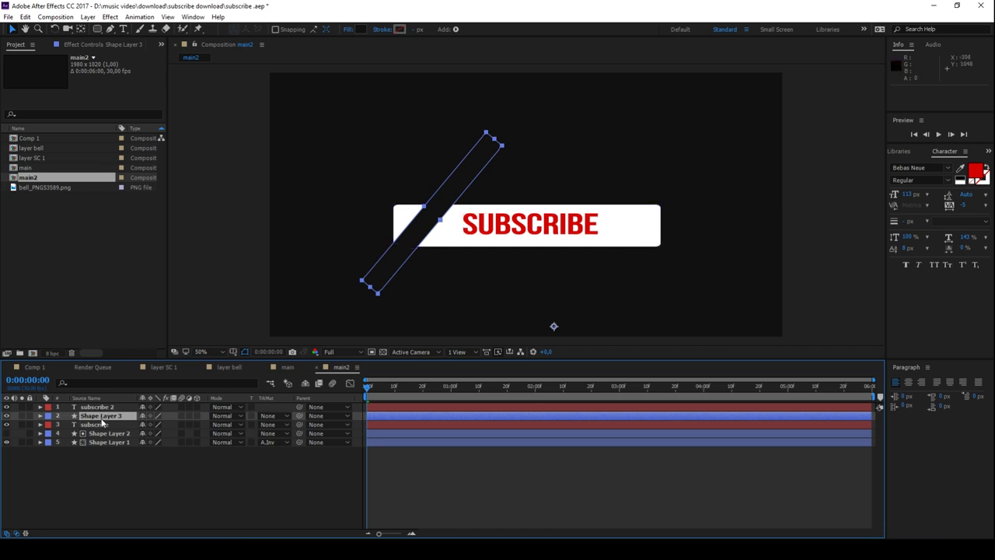
left_click(282, 416)
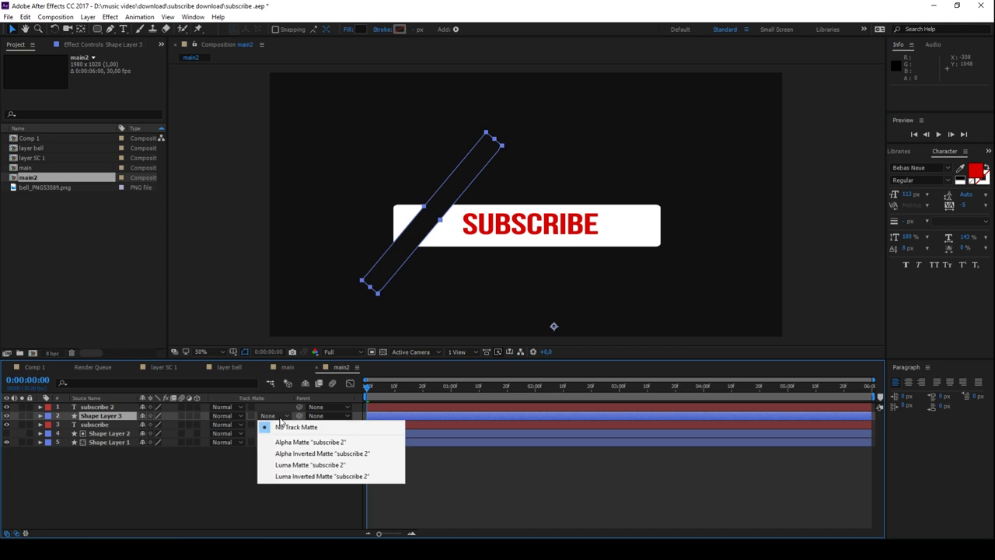
Use subscribe 2 as Shape Layer 3's alpha matte and nudge the stripe over SUBSCRIBE.
key("Escape")
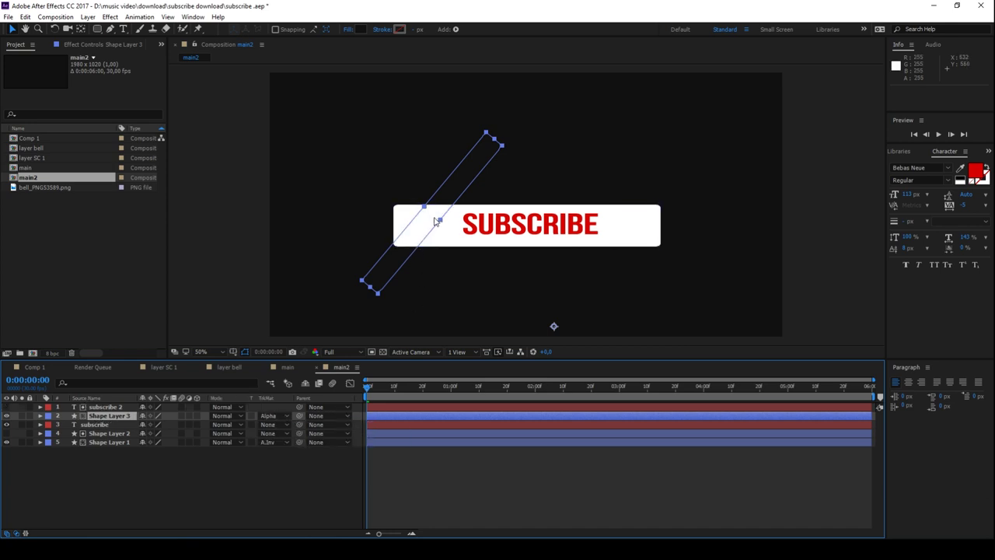
left_click_drag(440, 223, 446, 227)
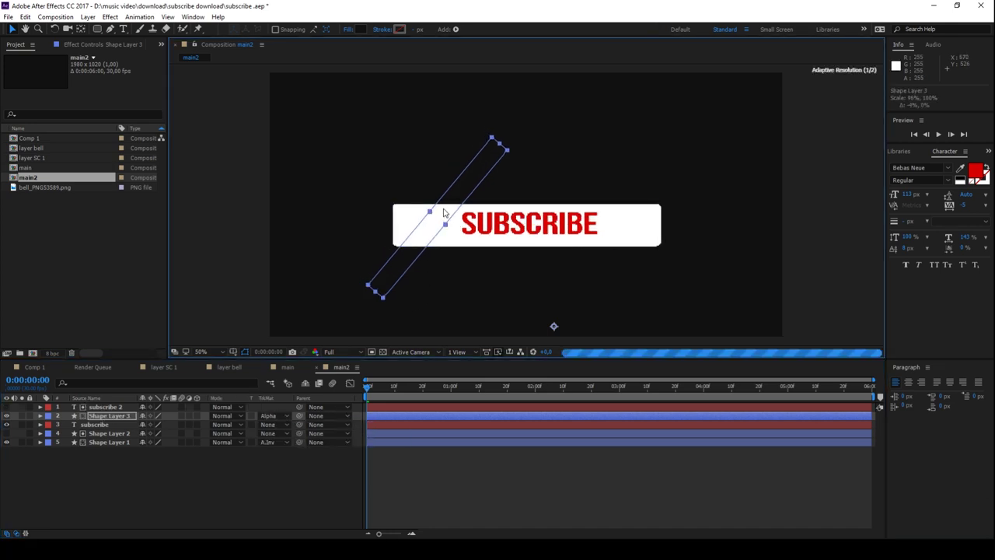
left_click(41, 415)
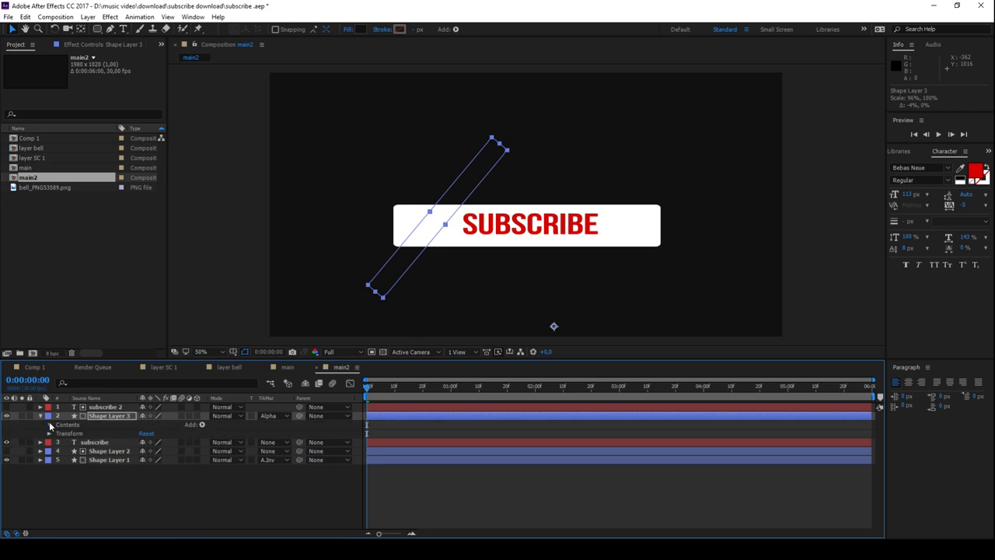
left_click(48, 425)
left_click(57, 434)
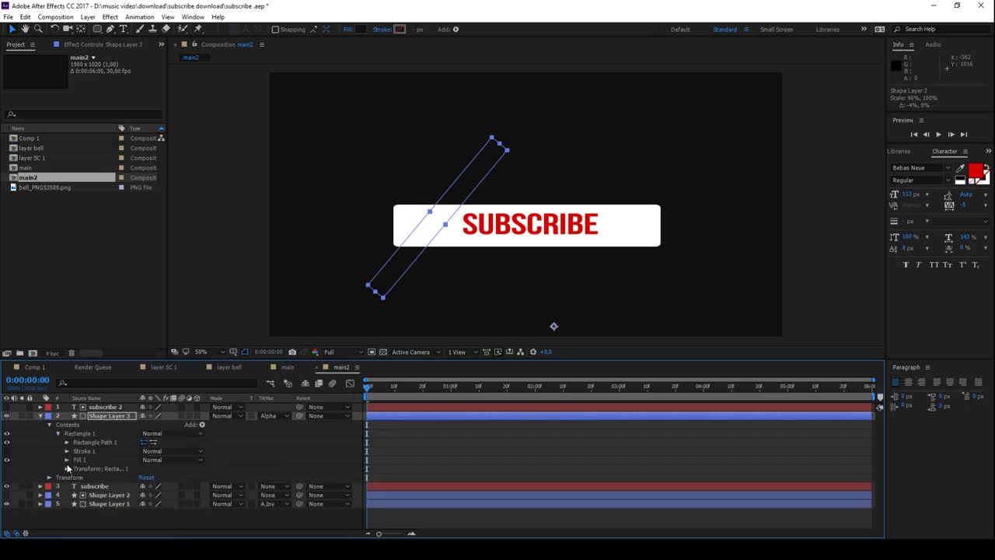
left_click(67, 468)
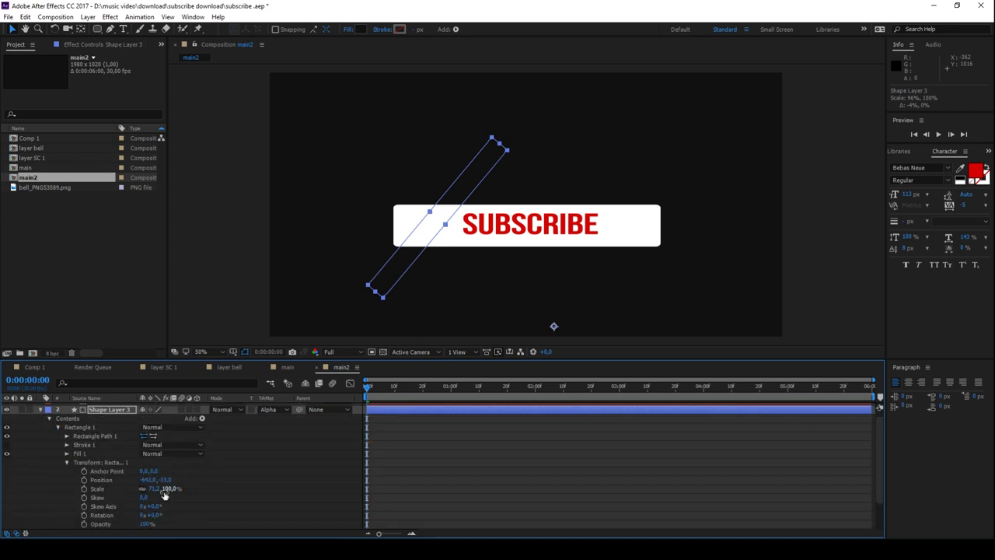
Set the rectangle's Scale to 113.3, 107% and position -630, -32.7, keyframing Scale at frame zero.
mouse_move(166, 488)
left_mouse_down()
mouse_move(193, 486)
mouse_move(177, 488)
left_mouse_up()
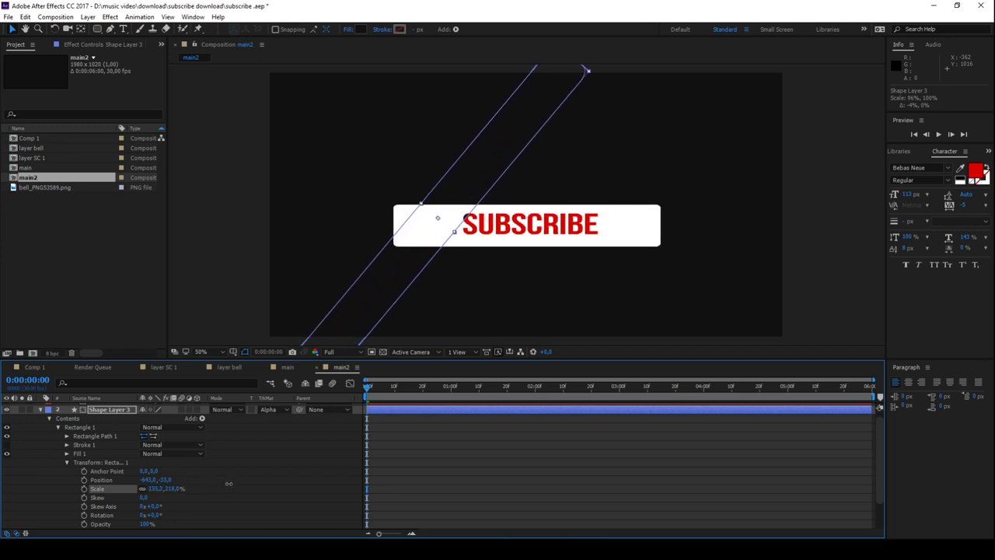
left_click(136, 492)
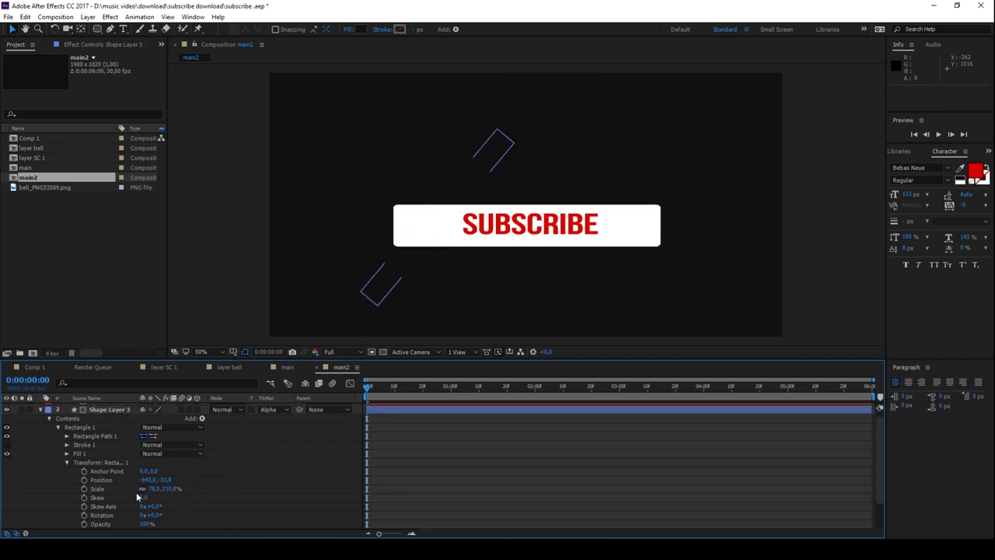
mouse_move(170, 488)
left_mouse_down()
mouse_move(463, 531)
mouse_move(174, 491)
left_mouse_up()
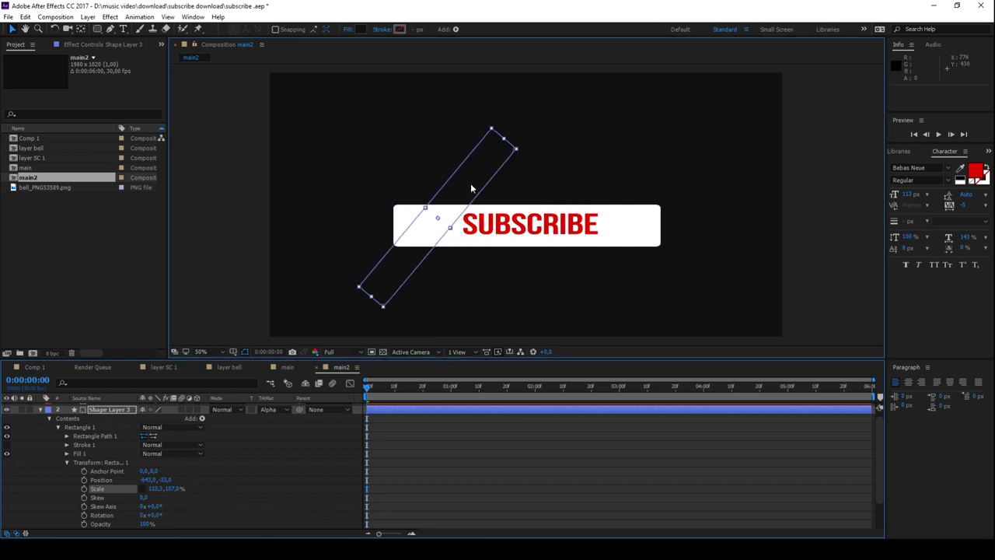
left_click_drag(471, 190, 478, 185)
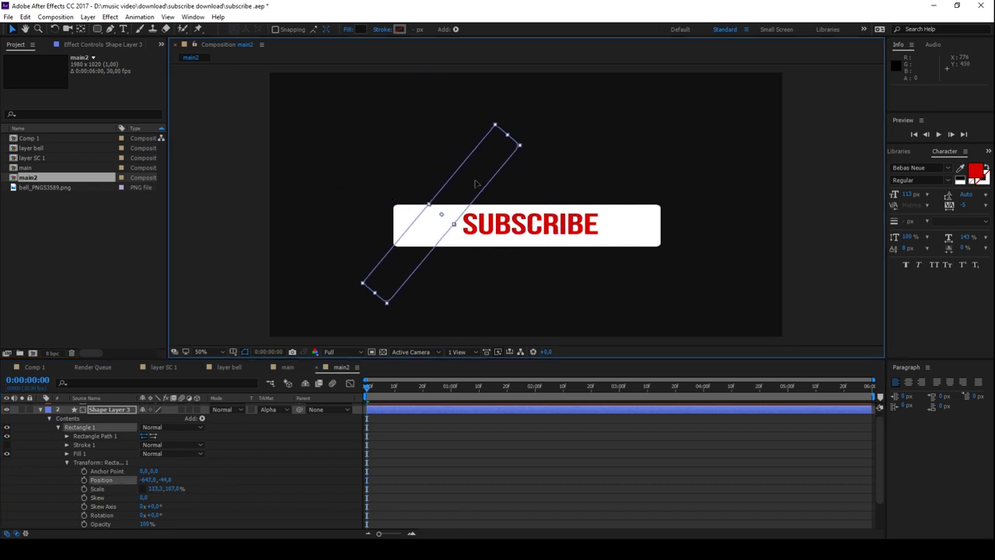
left_click(84, 488)
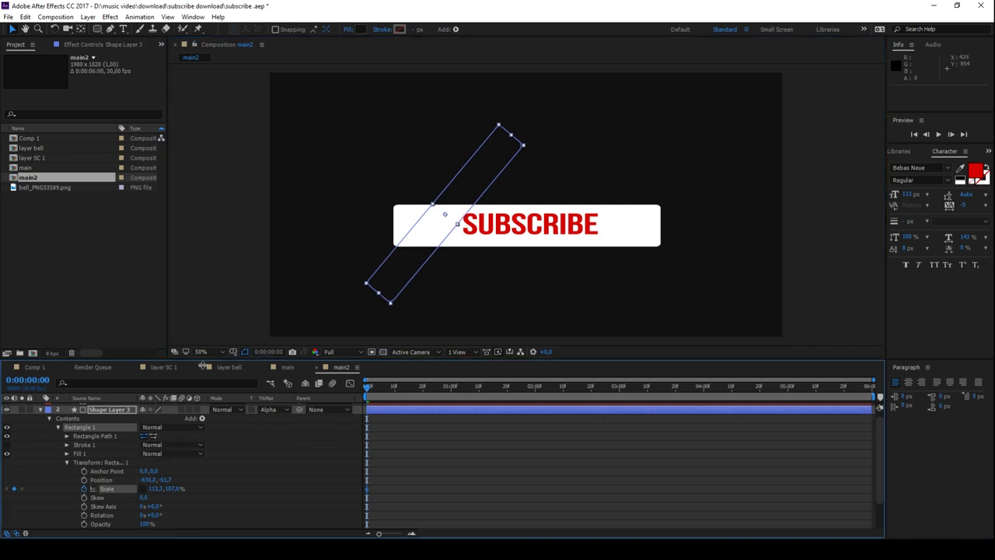
Widen the stripe rectangle with a Scale keyframe at frame 12.
left_click_drag(377, 386, 398, 387)
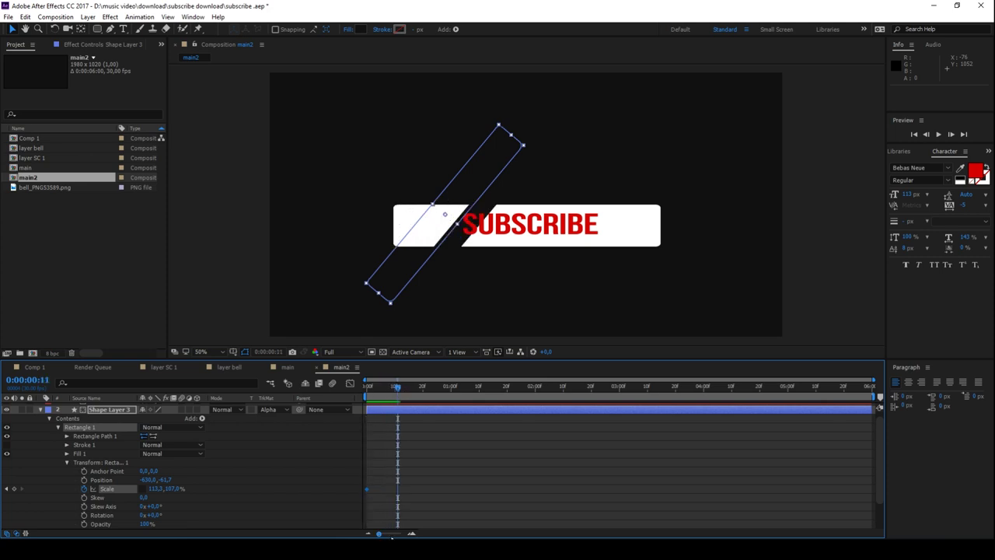
left_click_drag(380, 535, 398, 535)
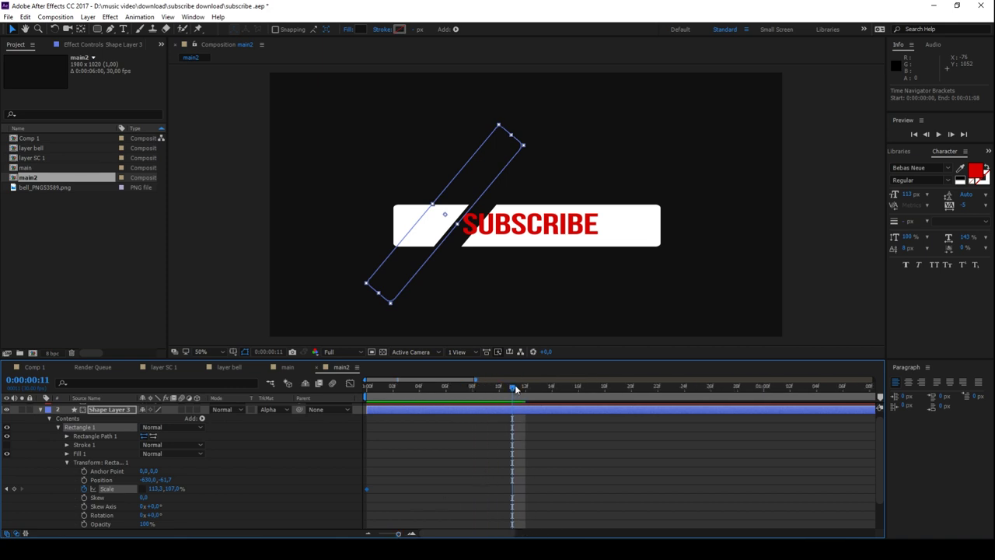
left_click_drag(515, 388, 525, 387)
left_click(457, 226)
left_click_drag(457, 225, 463, 226)
key("period")
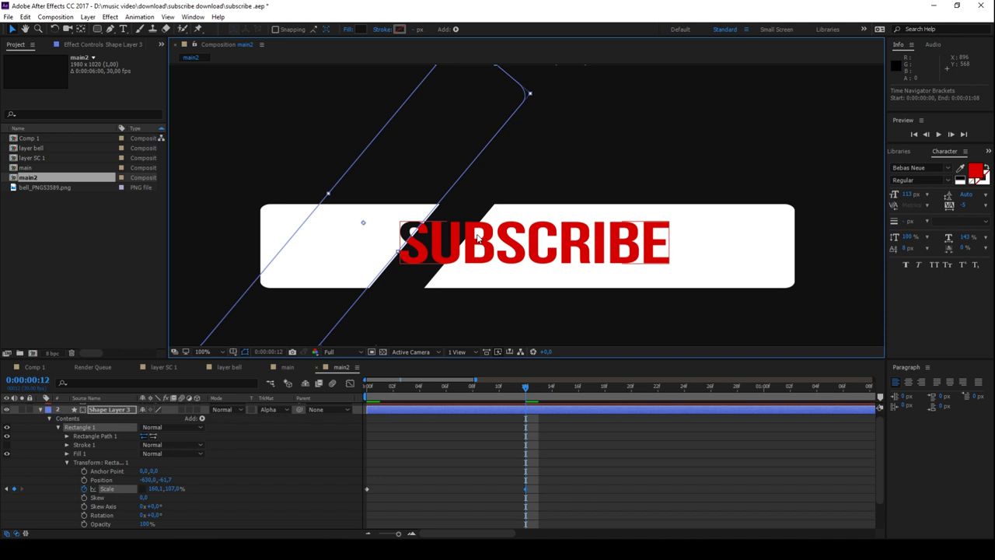
left_click_drag(398, 252, 400, 250)
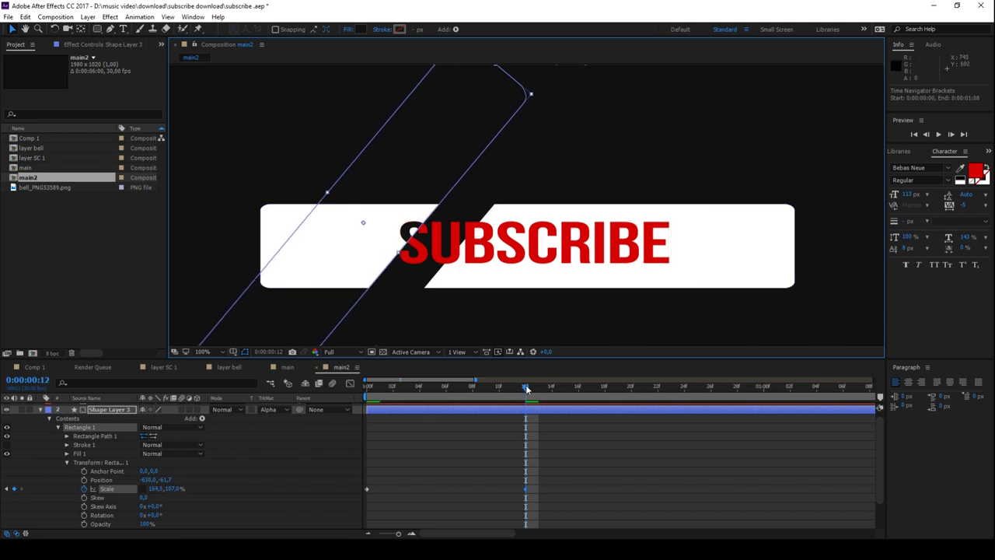
Add a larger rectangle Scale keyframe around frame 22 and review the earlier keyframes.
left_click_drag(527, 389, 631, 395)
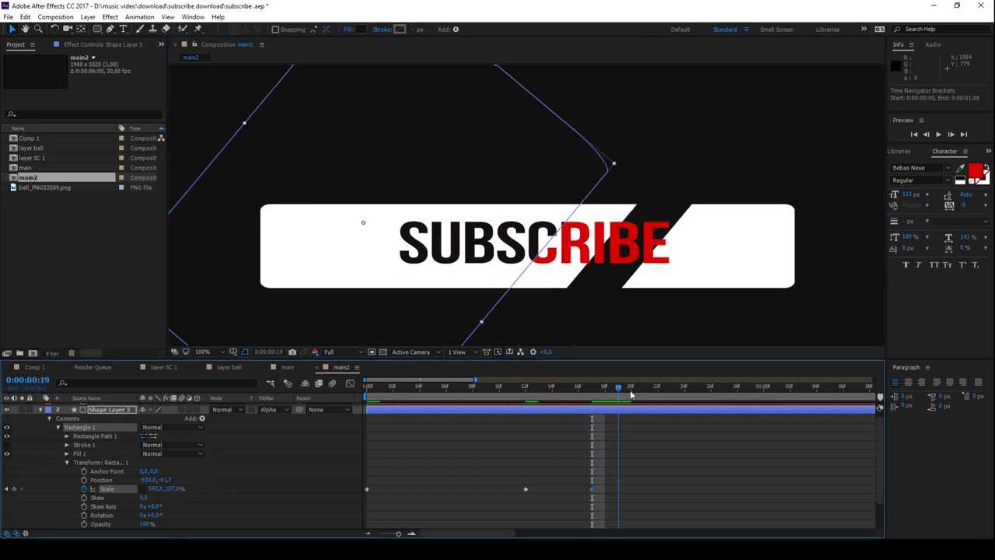
mouse_move(600, 274)
left_mouse_down()
mouse_move(633, 270)
mouse_move(543, 267)
mouse_move(554, 270)
left_mouse_up()
key("Page_Down")
key("Page_Down")
key("comma")
key("Page_Up")
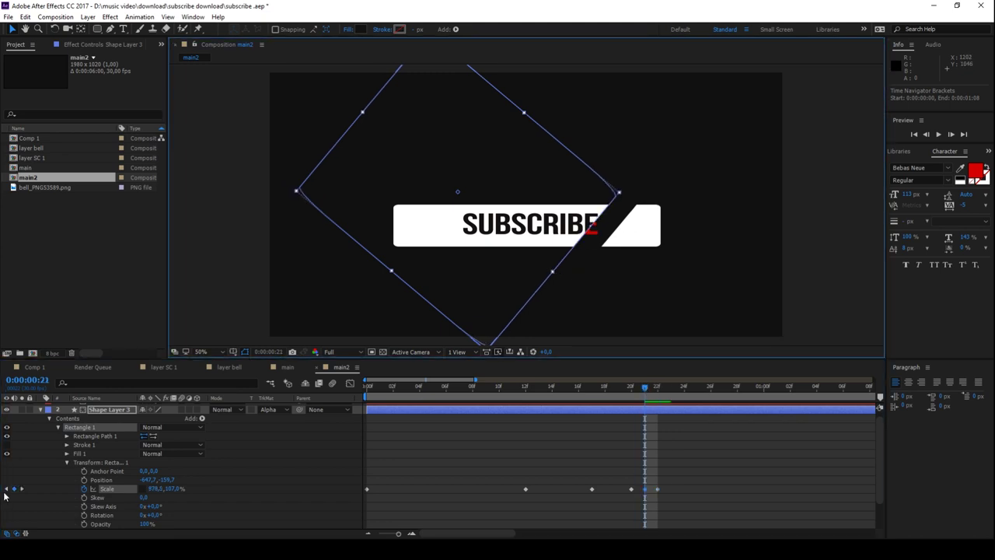
left_click(7, 488)
left_click(7, 488)
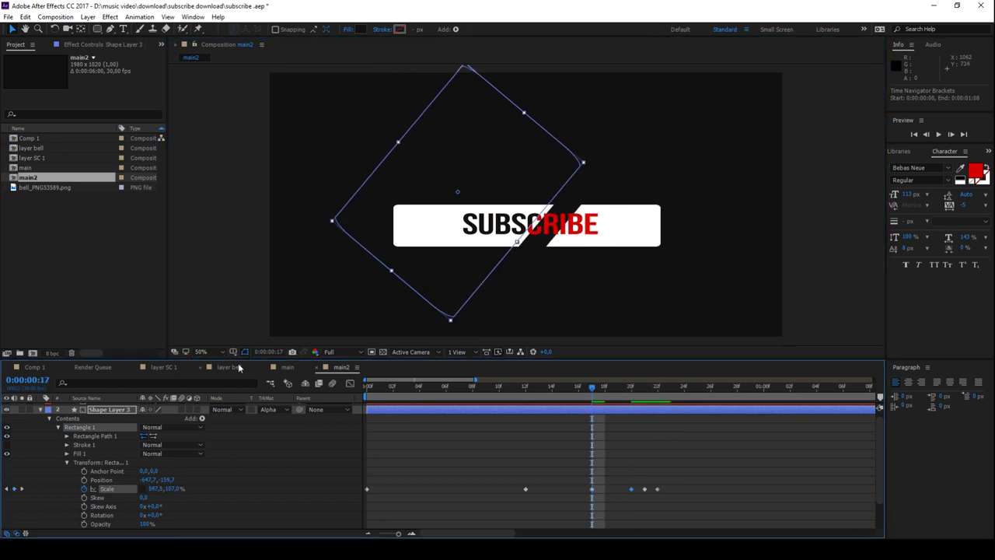
key("j")
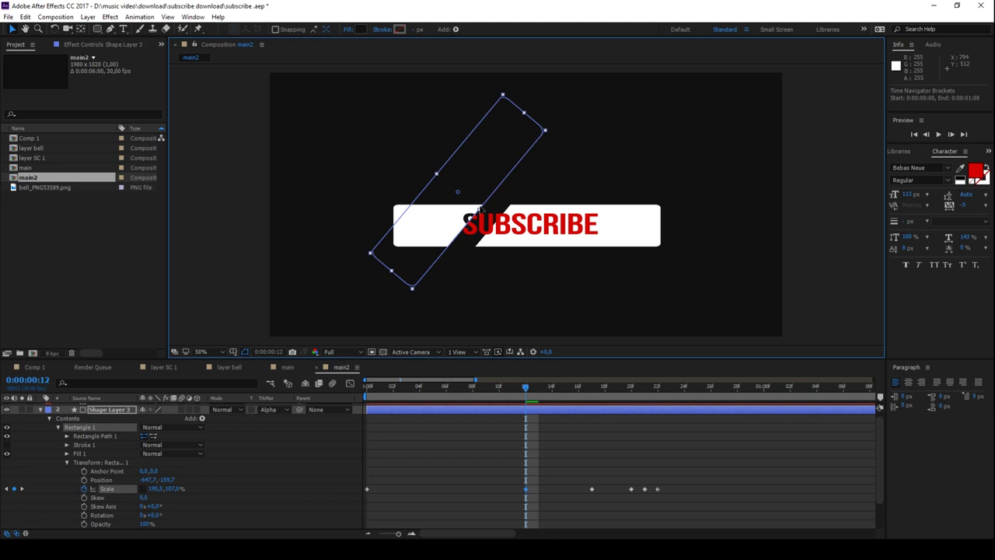
key("Page_Up")
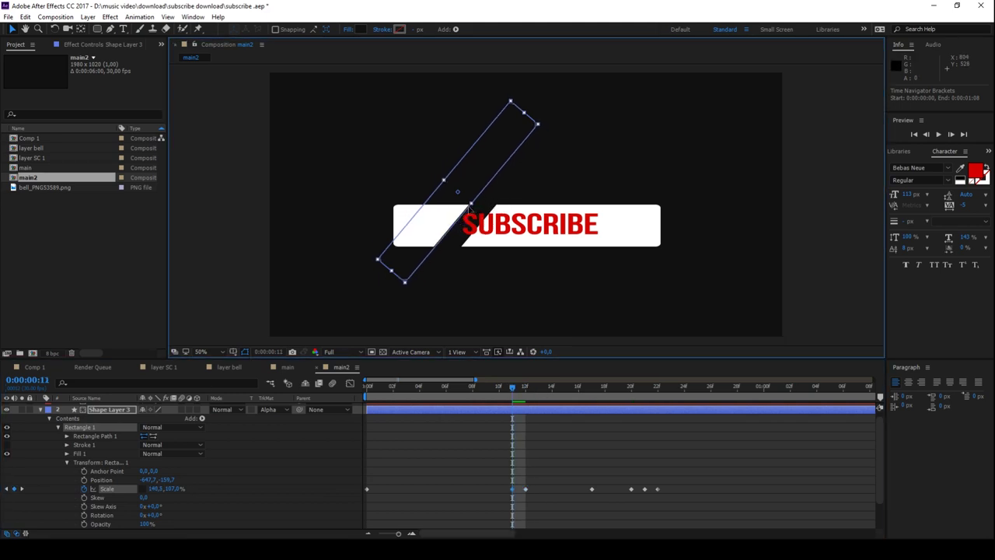
Preview the stripe wipe from around frame 15.
left_click_drag(512, 386, 584, 390)
key("space")
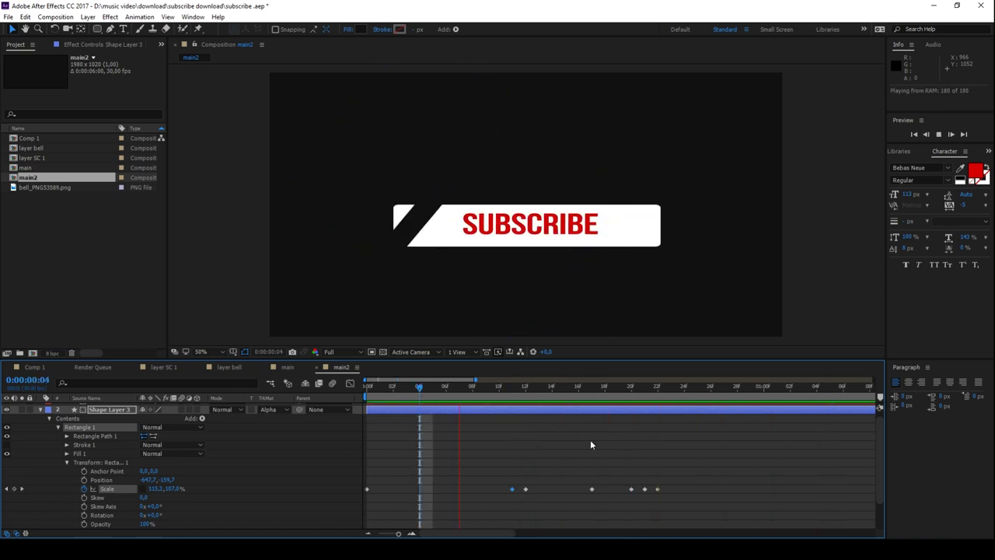
key("space")
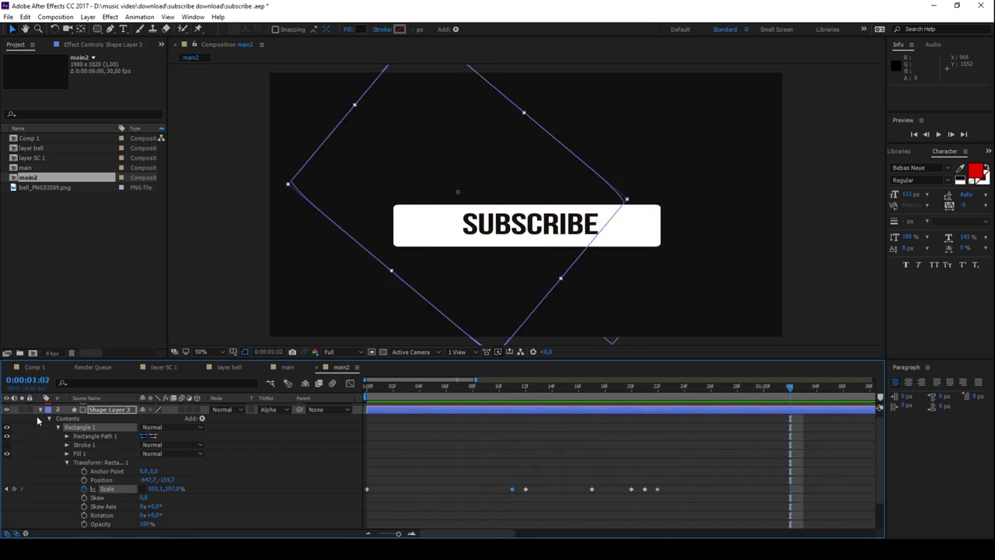
Select all five main2 layers and pre-compose them into a new composition named layer1.
left_click(40, 408)
left_click(127, 493)
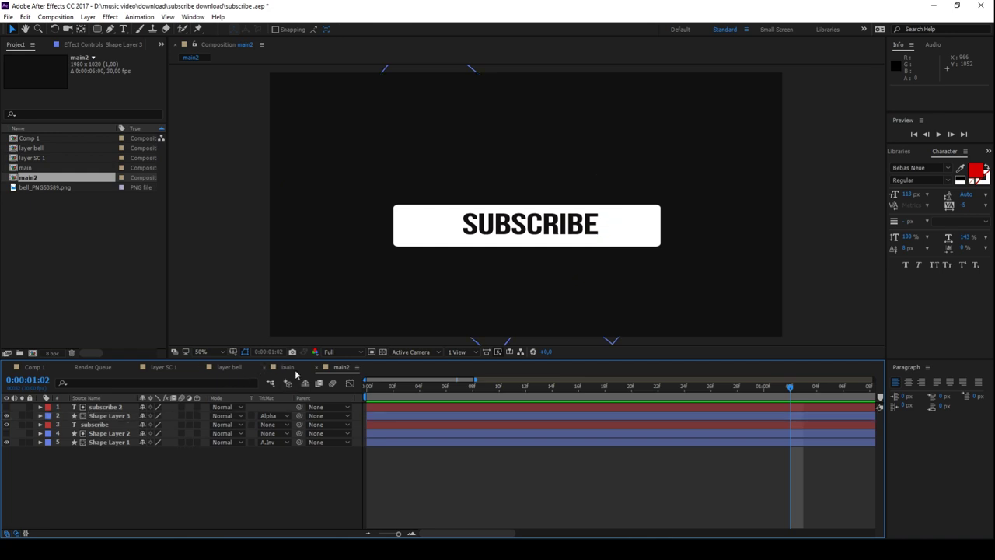
left_click(52, 206)
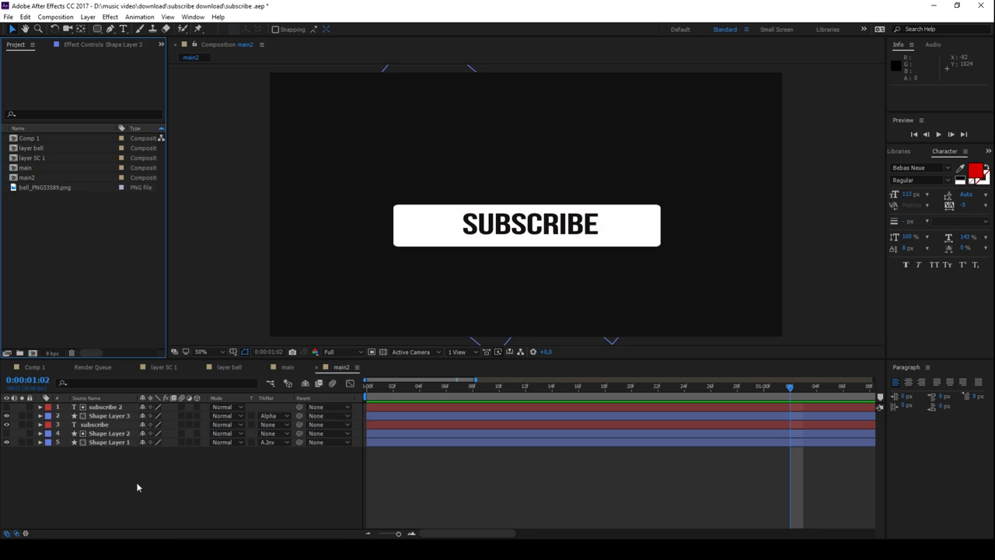
left_click_drag(137, 488, 111, 419)
left_click_drag(99, 471, 91, 410)
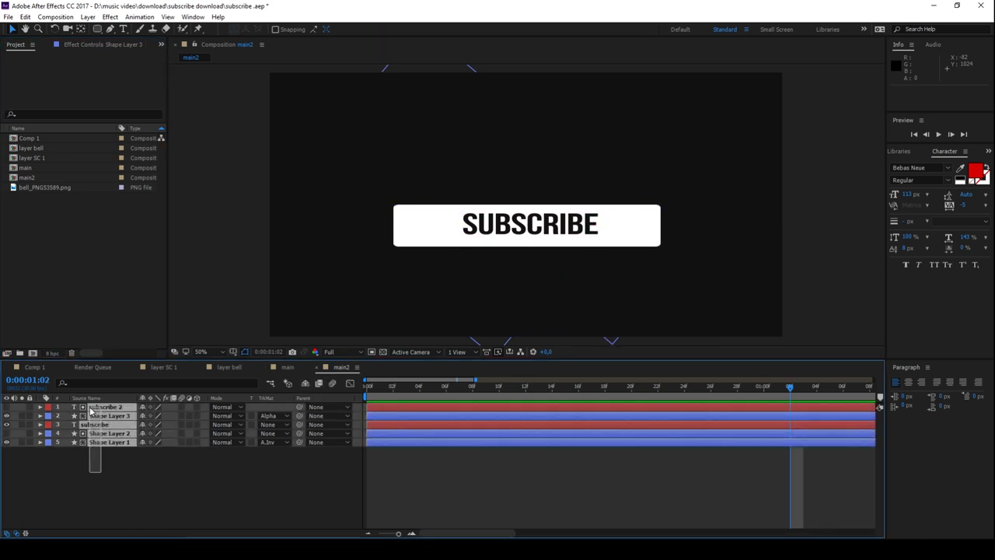
right_click(91, 410)
left_click(156, 445)
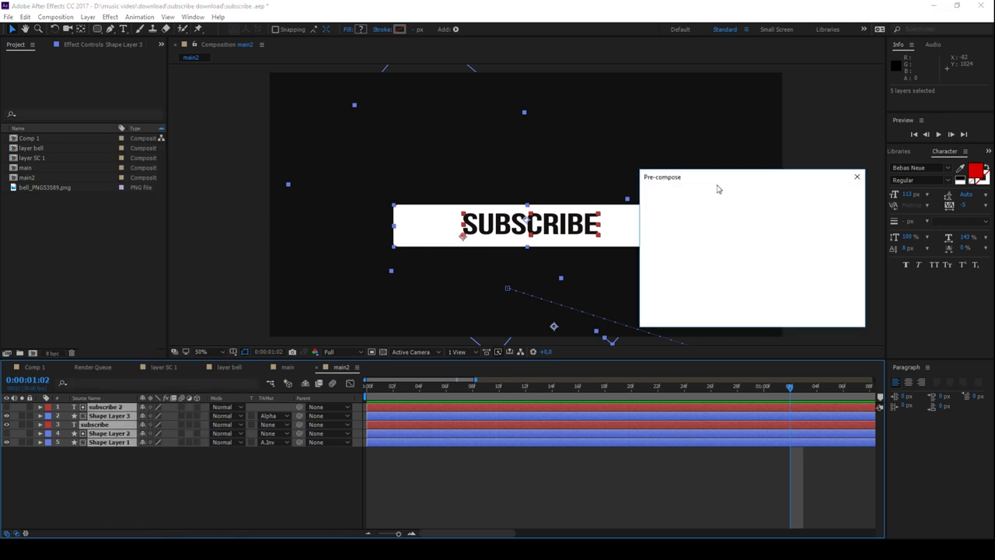
key("BackSpace")
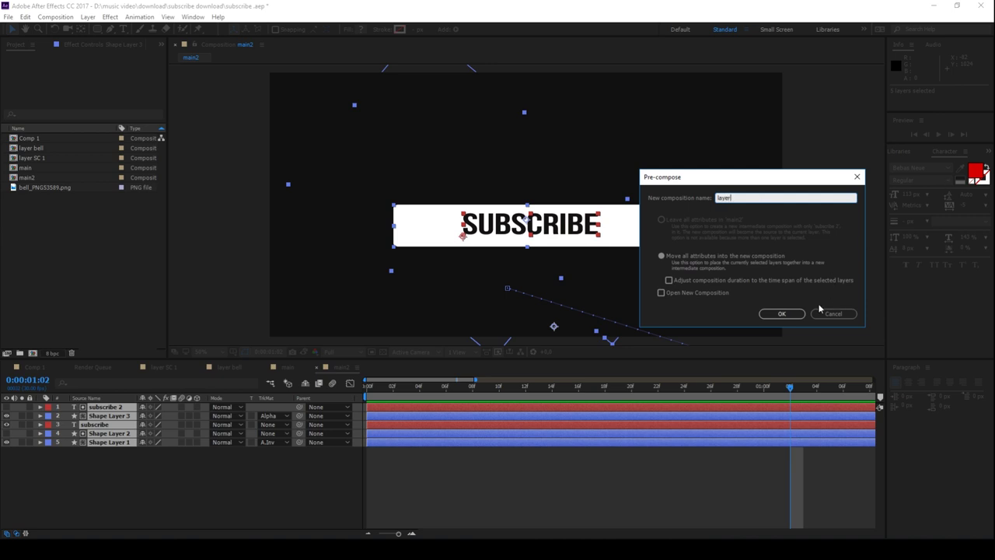
left_click(784, 315)
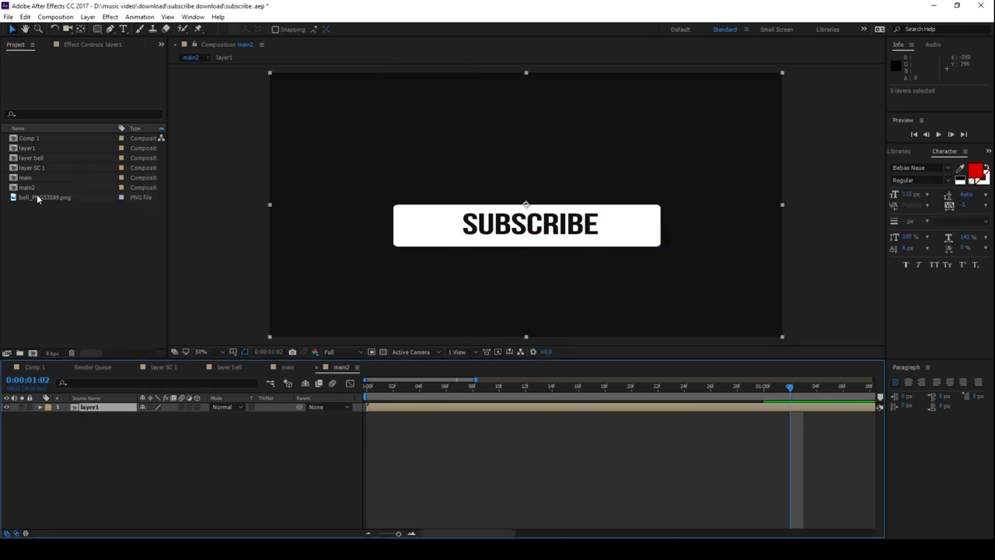
Add bell_PNG53589.png to main2, right of the SUBSCRIBE bar, shrunk to about 31%.
left_click_drag(36, 199, 93, 411)
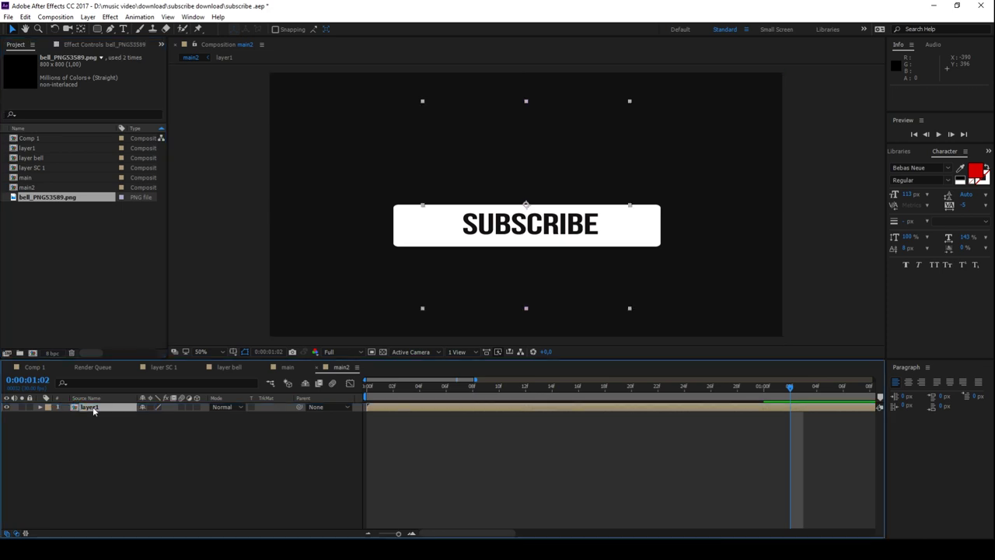
mouse_move(532, 160)
left_mouse_down()
mouse_move(689, 173)
mouse_move(635, 158)
left_mouse_up()
mouse_move(751, 113)
left_mouse_down()
mouse_move(664, 196)
mouse_move(704, 219)
left_mouse_up()
Bring up the Effects & Presets panel and start a search with 'ch'.
left_click(987, 153)
left_click(981, 163)
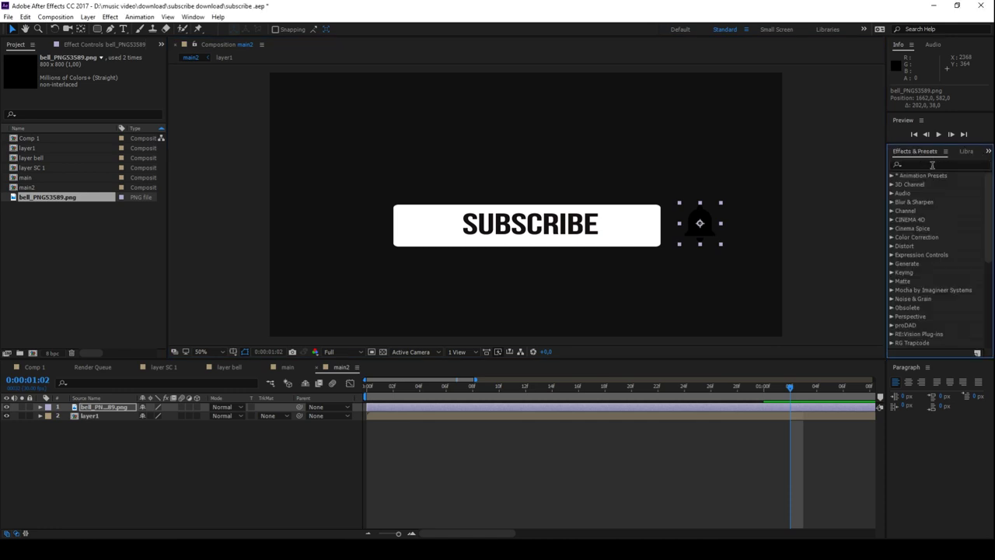
left_click(932, 165)
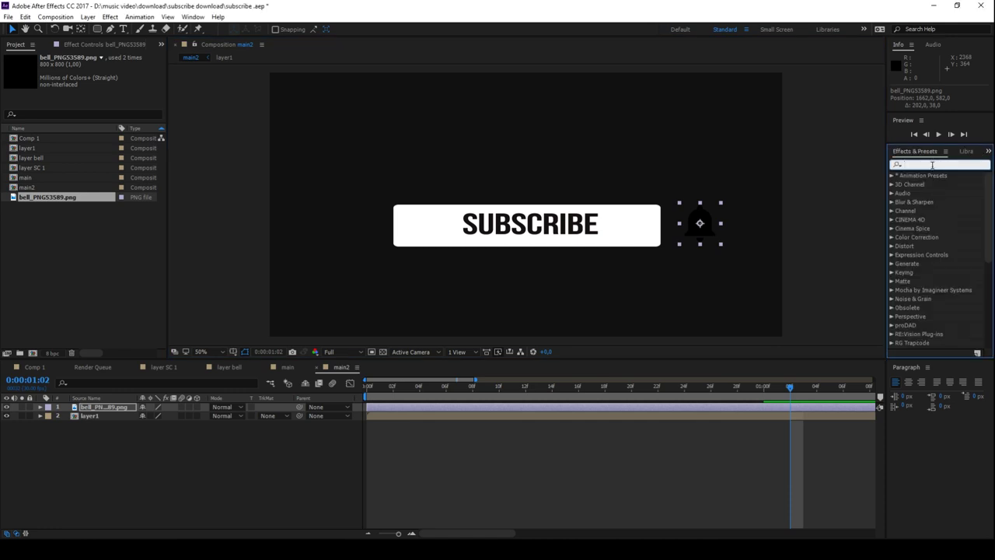
type("ch")
Search effects for 'color' and apply Change to Color to the bell layer.
key("BackSpace")
type("olor")
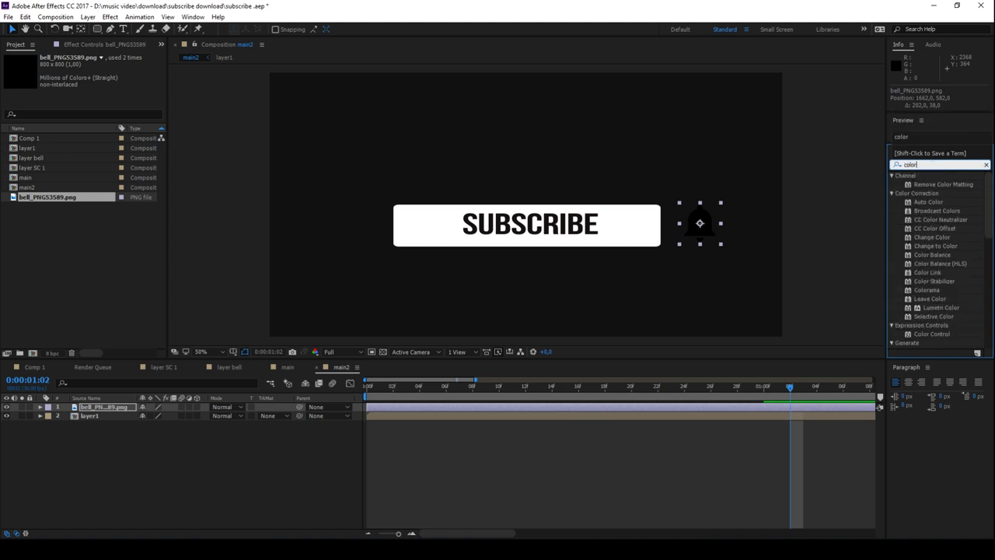
left_click_drag(936, 247, 124, 415)
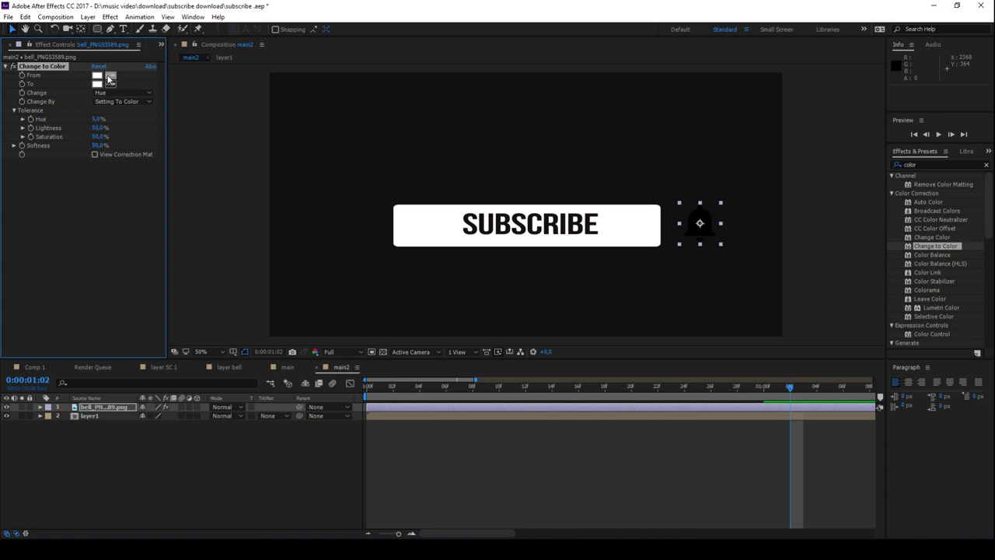
Sample the bell's black as From and set Change to Hue, Lightness & Saturation.
left_click(110, 78)
left_click(700, 222)
left_click(122, 93)
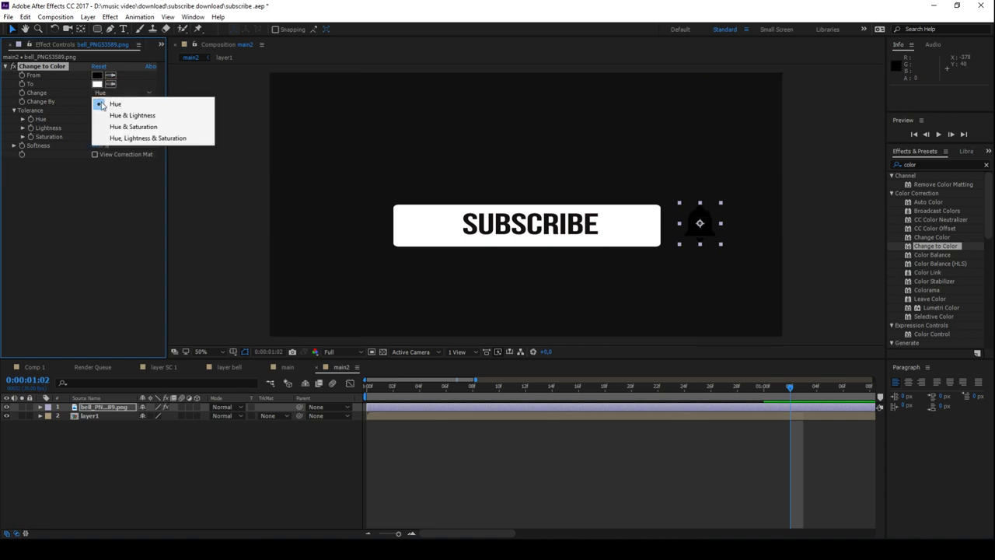
left_click(138, 137)
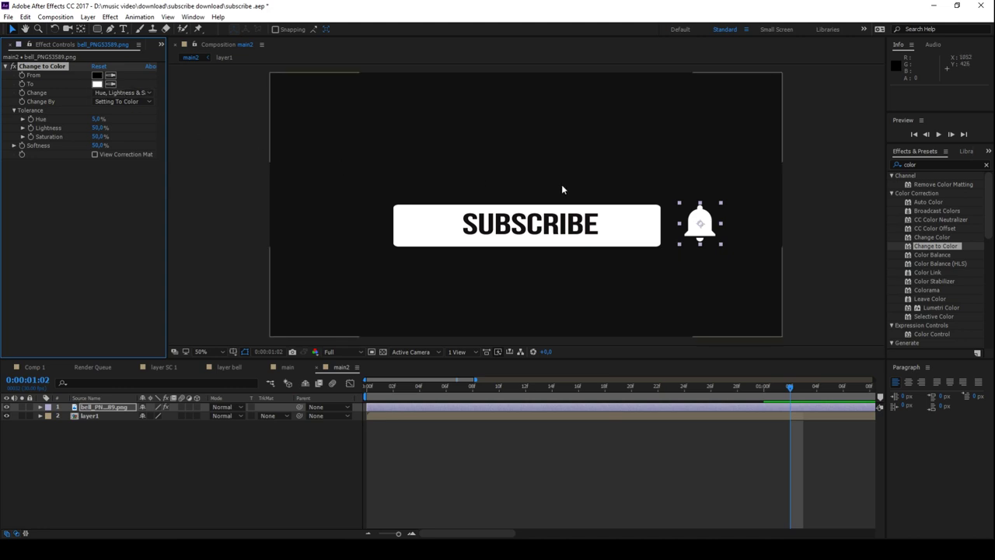
left_click(125, 94)
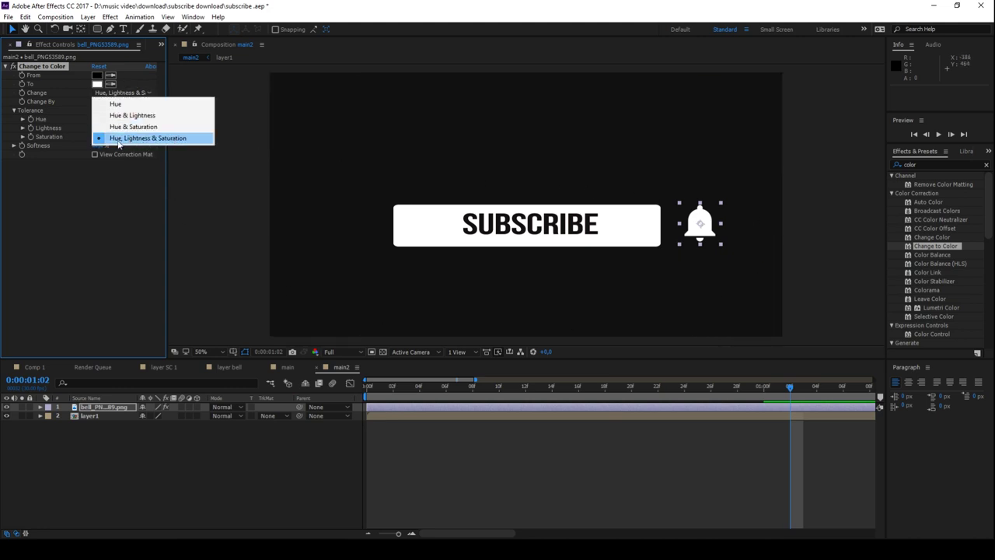
left_click(98, 216)
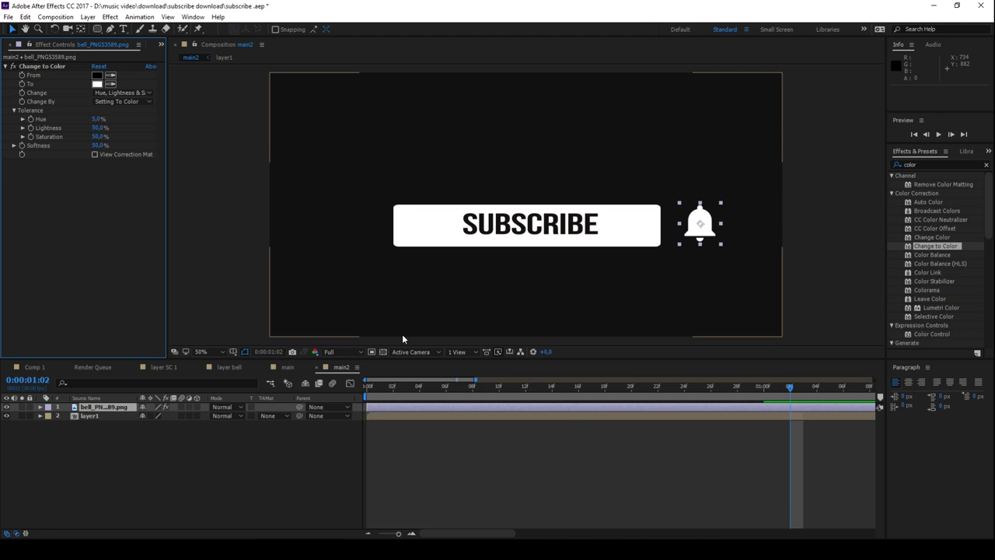
right_click(119, 406)
Pre-compose the bell layer into a new composition named ball1.
left_click(167, 443)
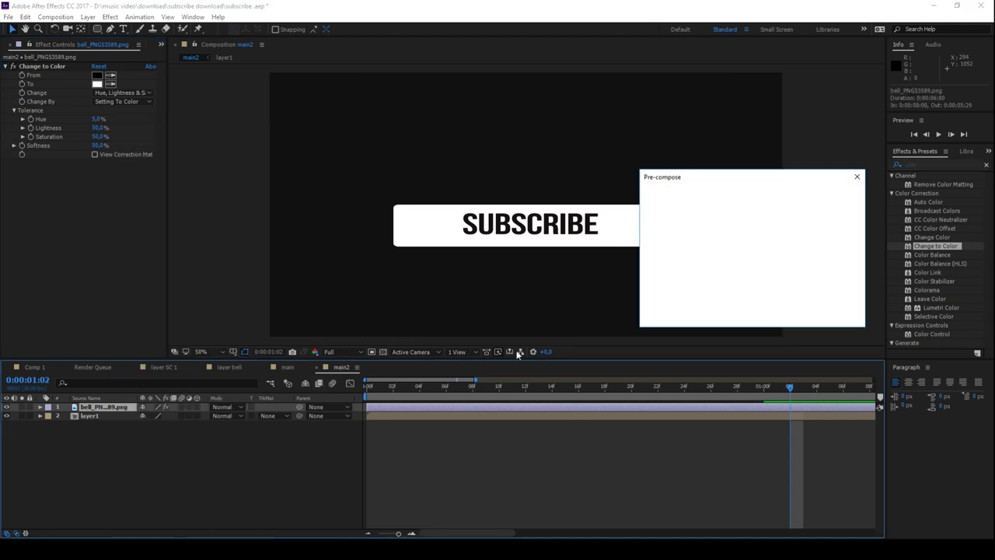
type("bell 1")
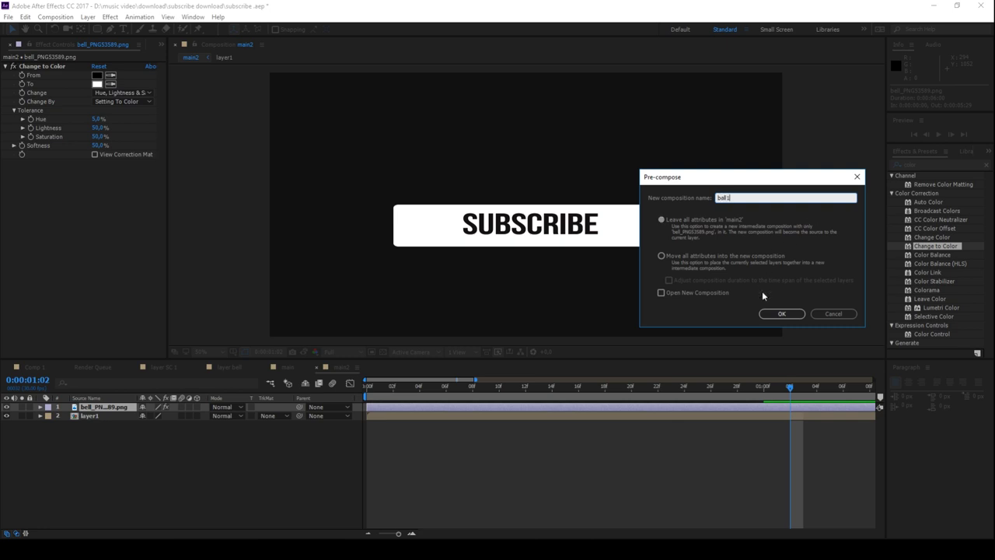
left_click(782, 313)
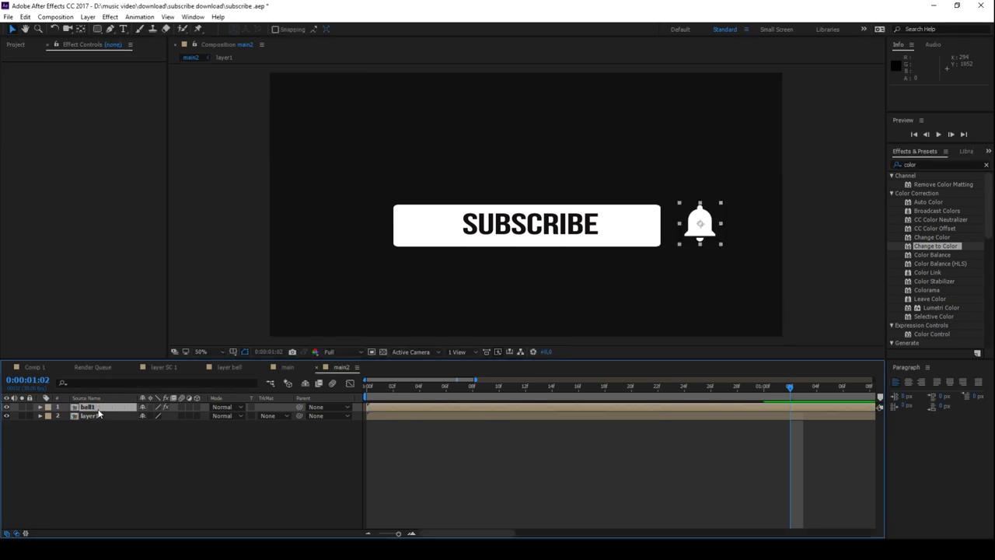
double_click(97, 408)
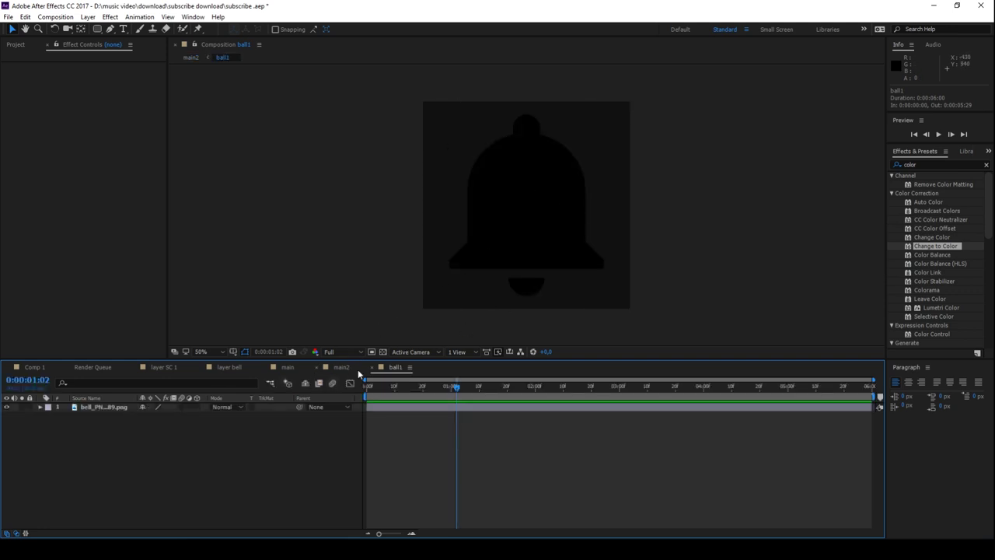
left_click(338, 368)
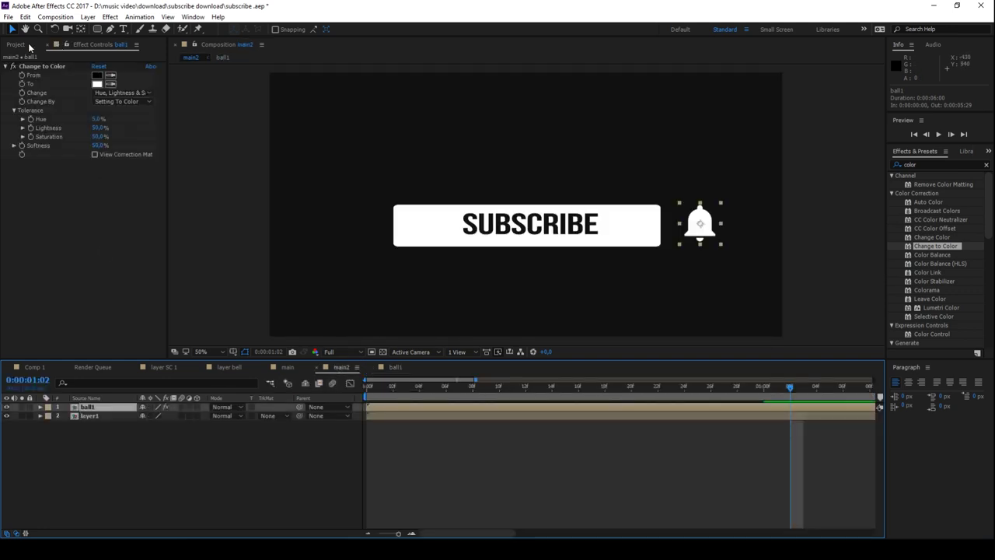
Change ball1's Composition Settings to 1200 × 1200 px.
left_click(28, 46)
right_click(32, 138)
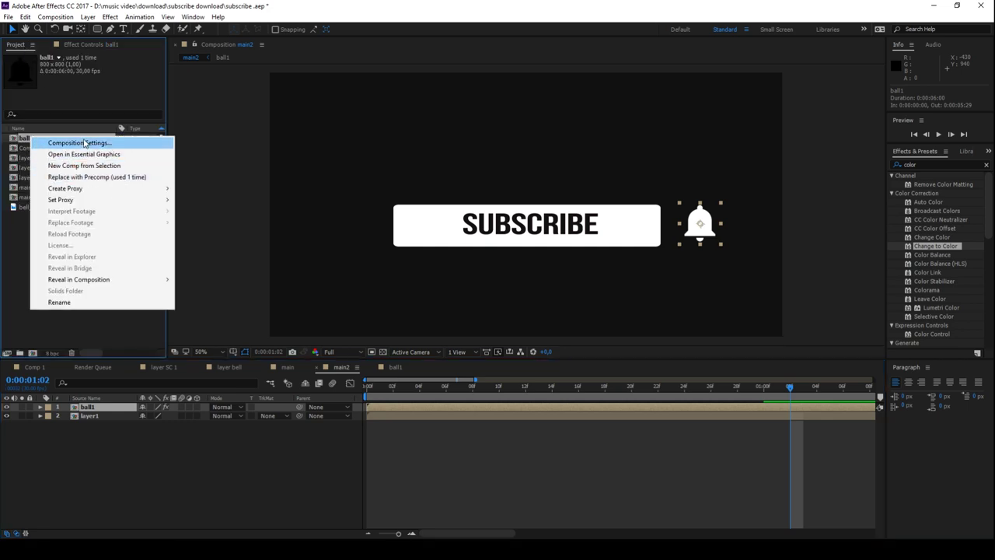
left_click(82, 142)
left_click(733, 156)
type("1200")
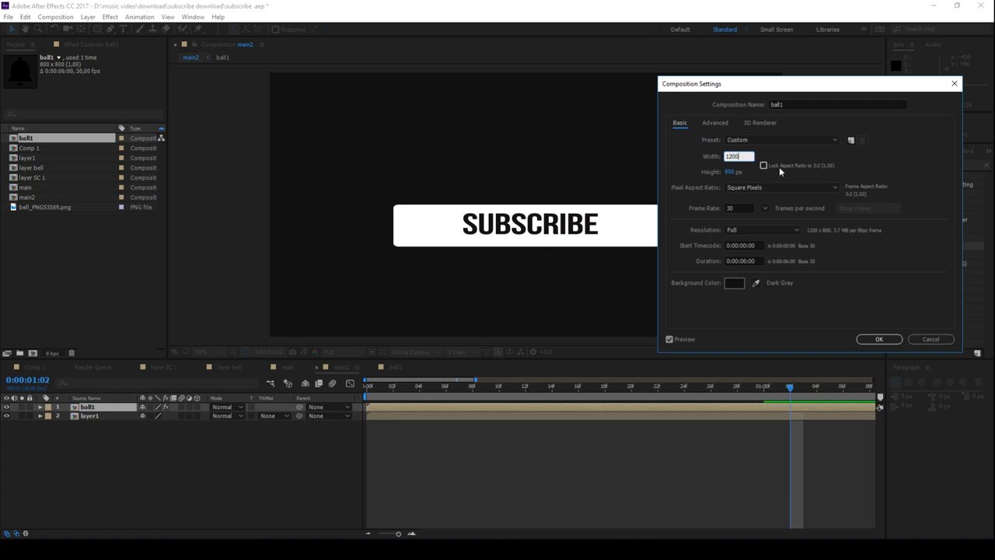
left_click(788, 178)
left_click(801, 167)
left_click(728, 172)
type("122")
key("BackSpace")
type("0")
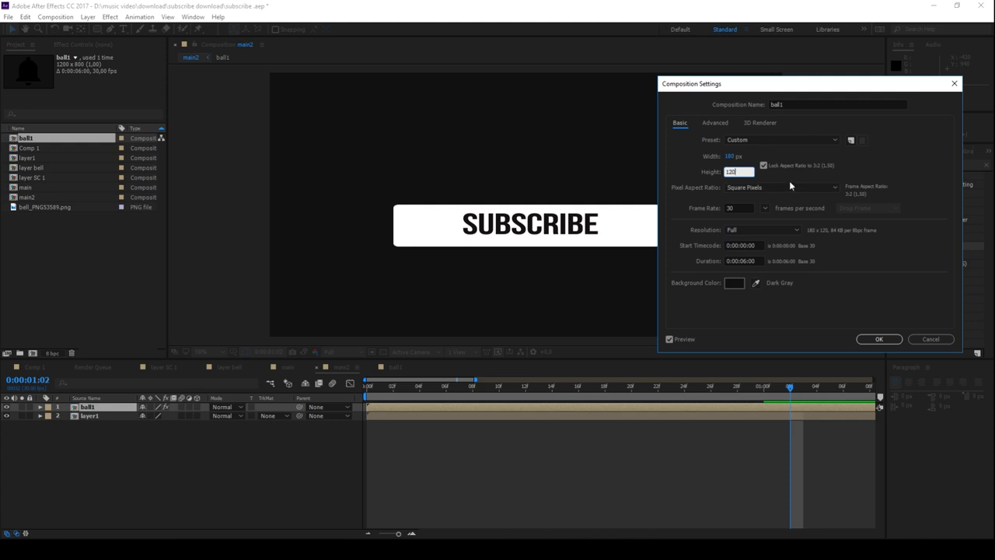
type("0")
left_click(810, 140)
left_click(810, 140)
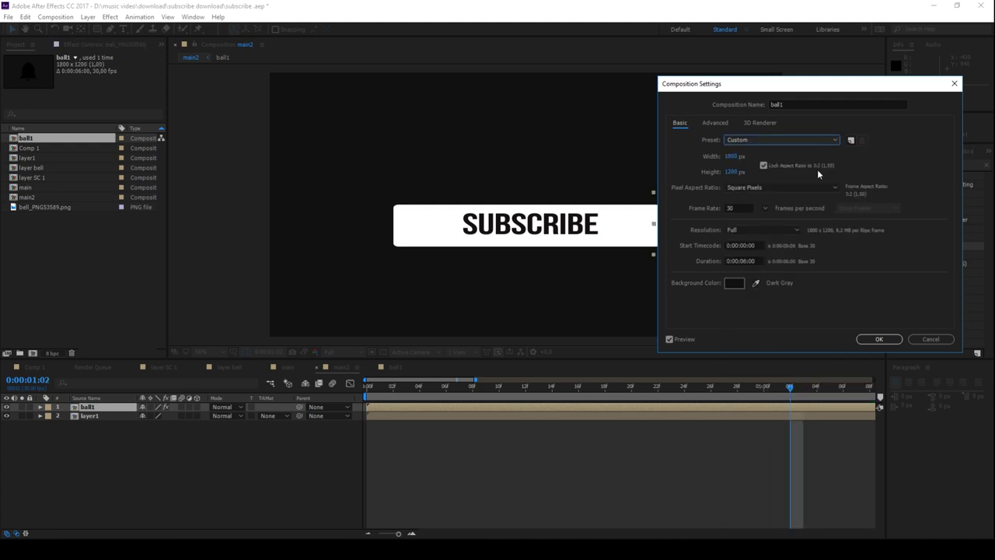
left_click(763, 165)
left_click(734, 156)
type("1200")
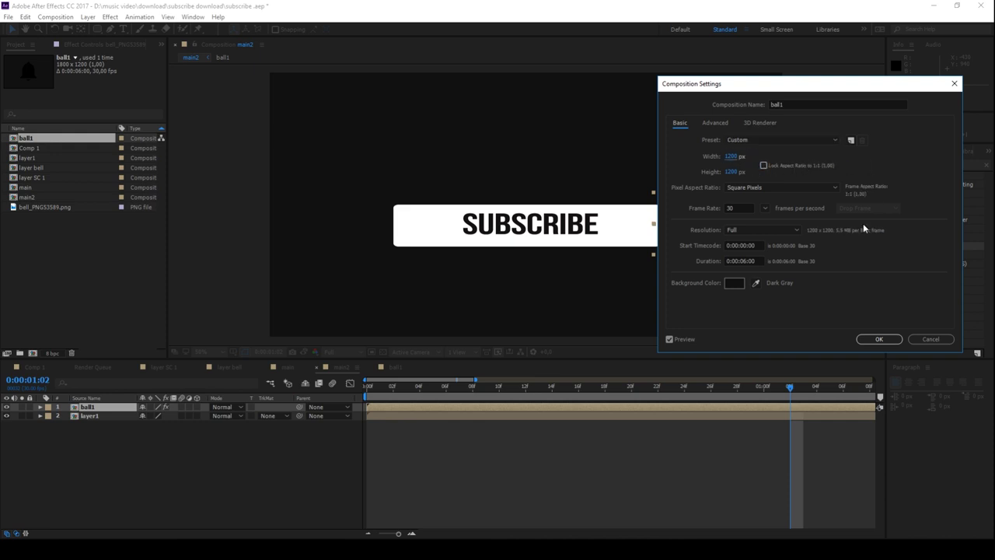
left_click(879, 338)
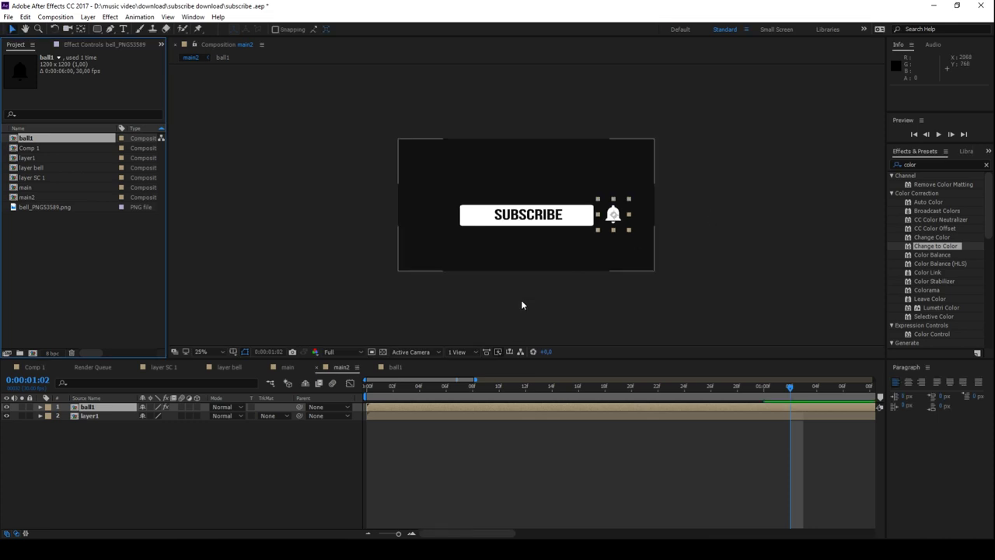
Draw a circle with the Ellipse tool over the lower left of the bell in ball1.
left_click(395, 368)
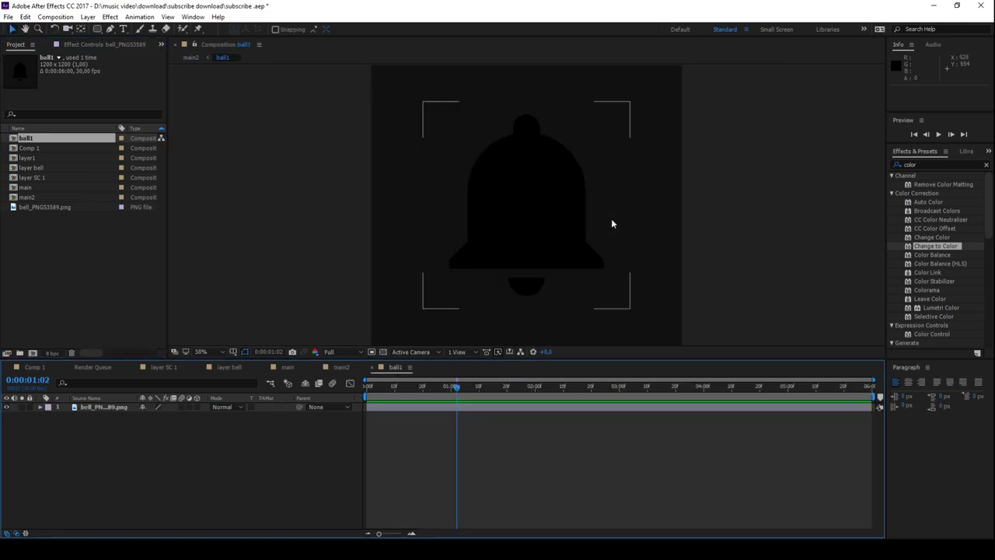
left_click(311, 114)
left_click(98, 29)
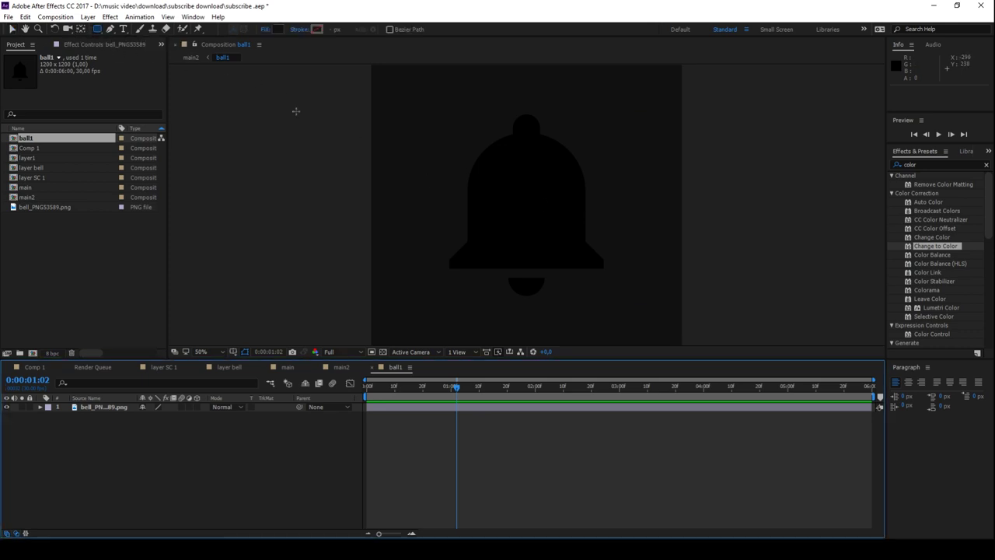
left_click_drag(412, 210, 505, 301)
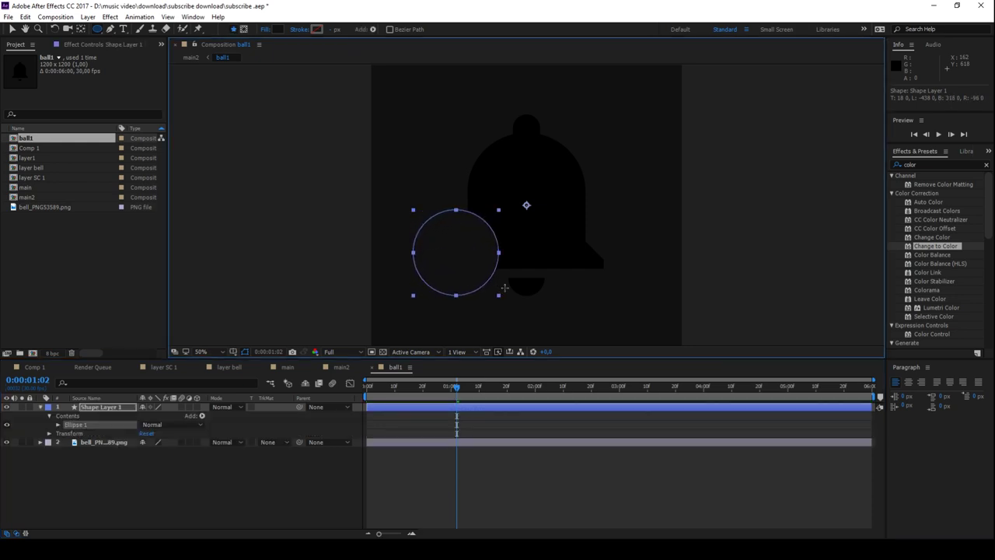
Give the circle a solid white 24 px stroke and no fill.
left_click(302, 29)
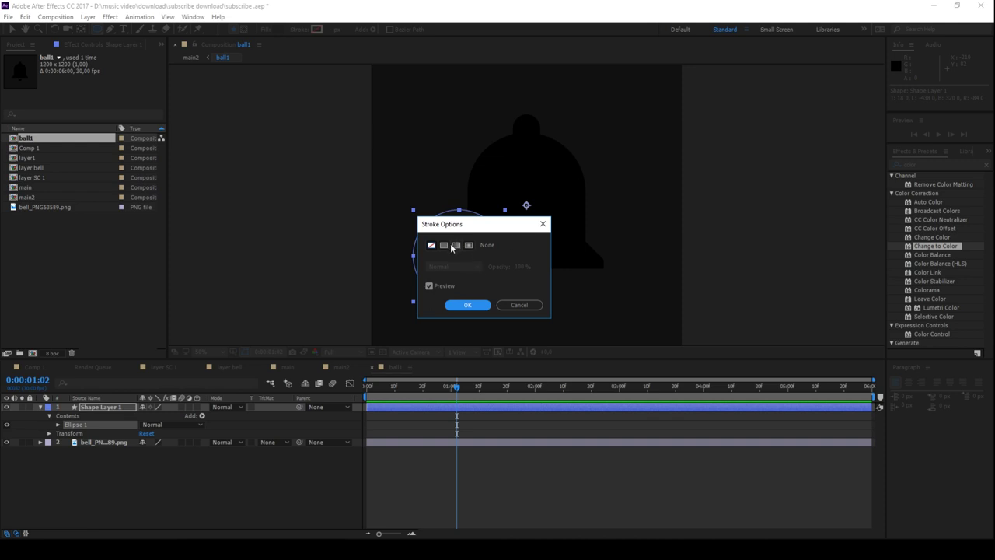
left_click(445, 246)
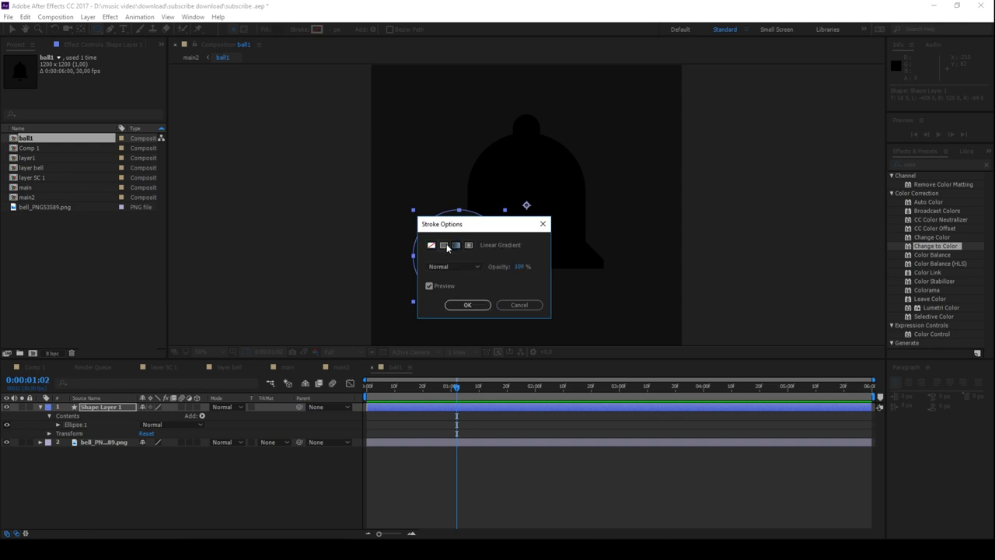
left_click(460, 304)
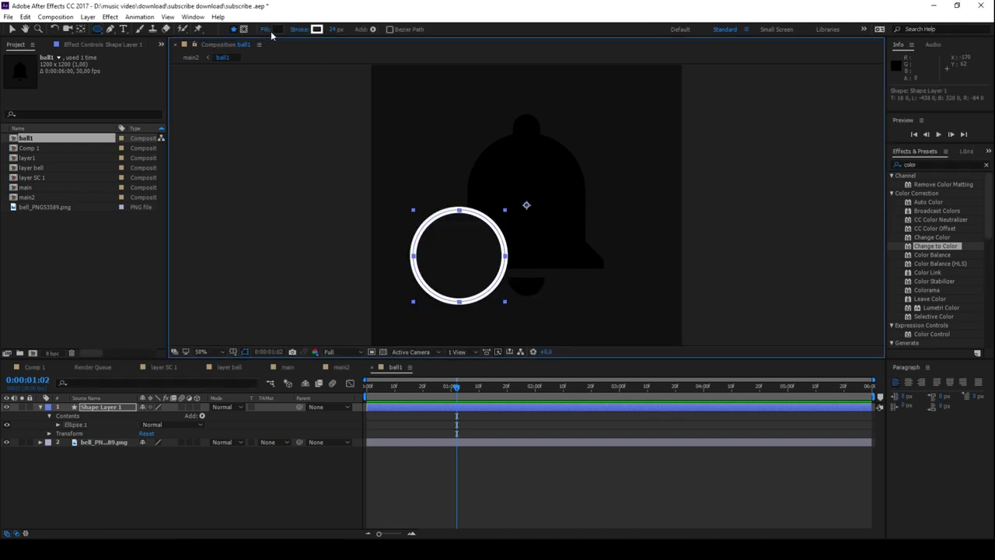
left_click(266, 30)
left_click(431, 246)
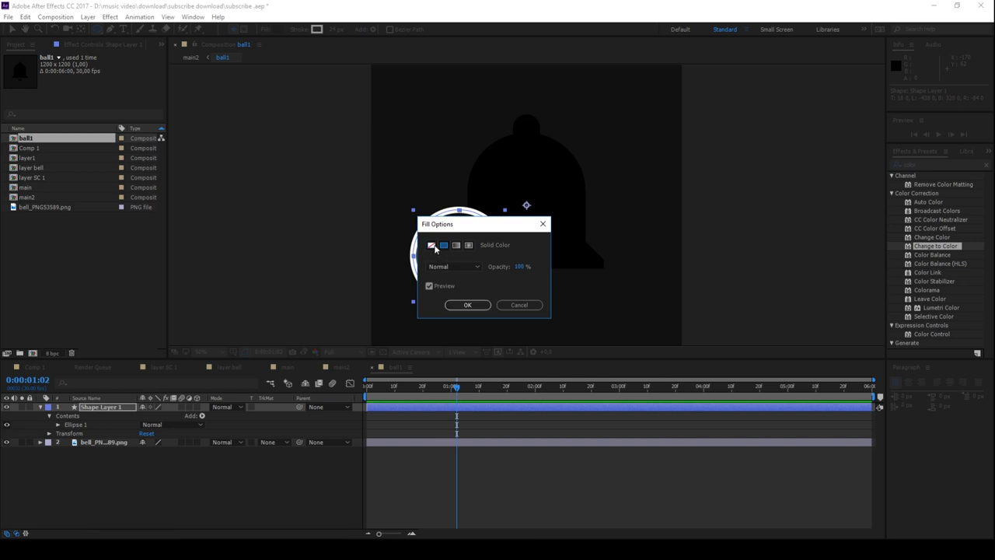
left_click(469, 305)
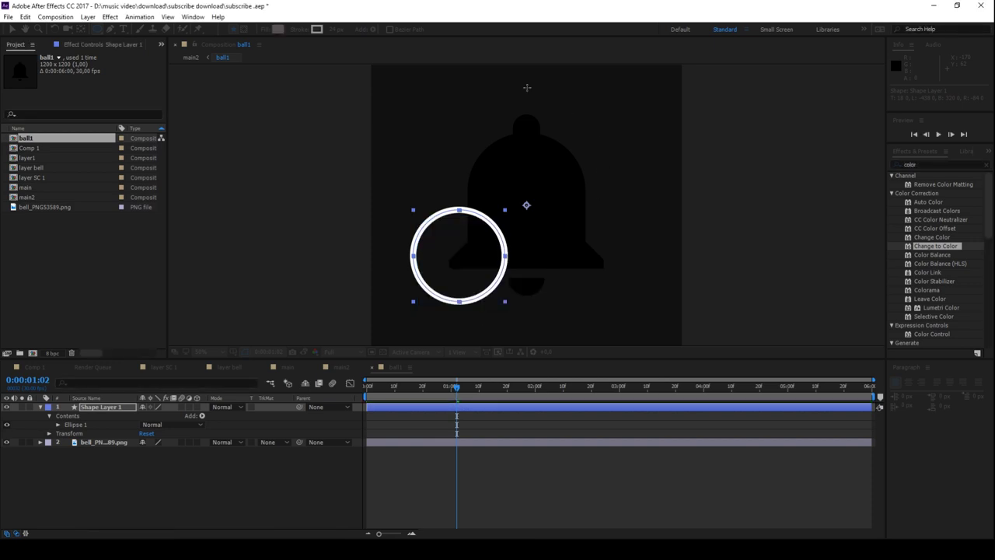
left_click(11, 30)
Nudge the circle slightly left and up, undoing an accidental stretch.
left_click_drag(506, 255, 489, 258)
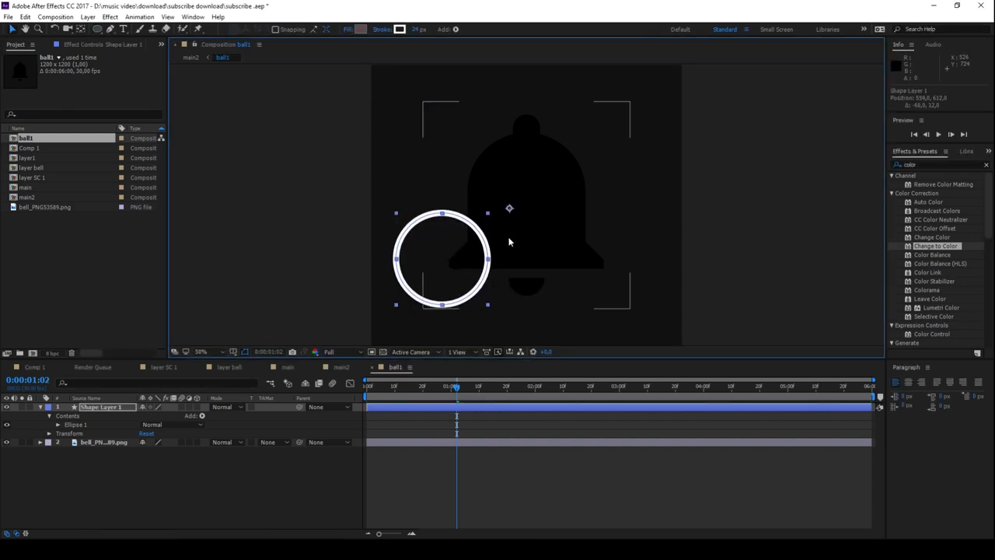
left_click_drag(488, 213, 484, 225)
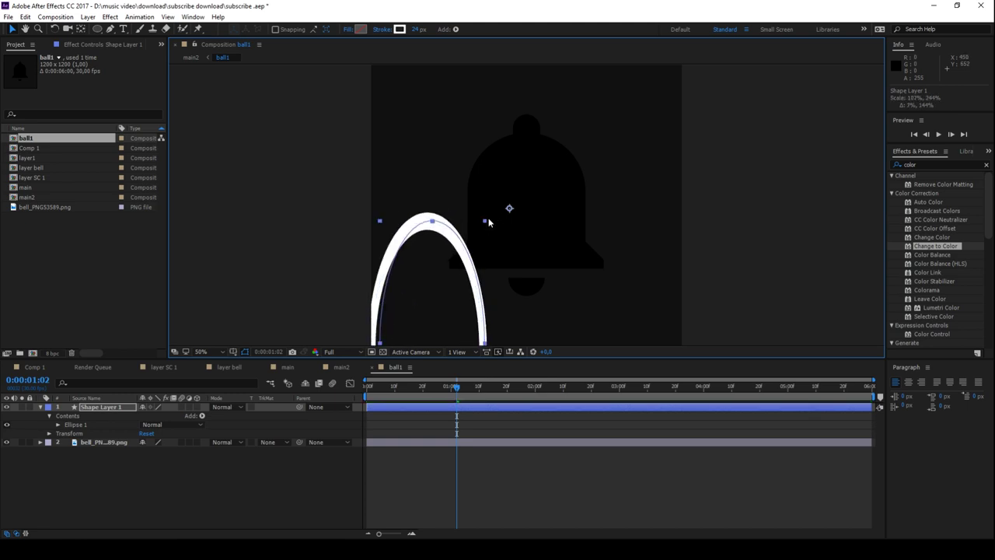
key("ctrl+z")
key("ctrl+z")
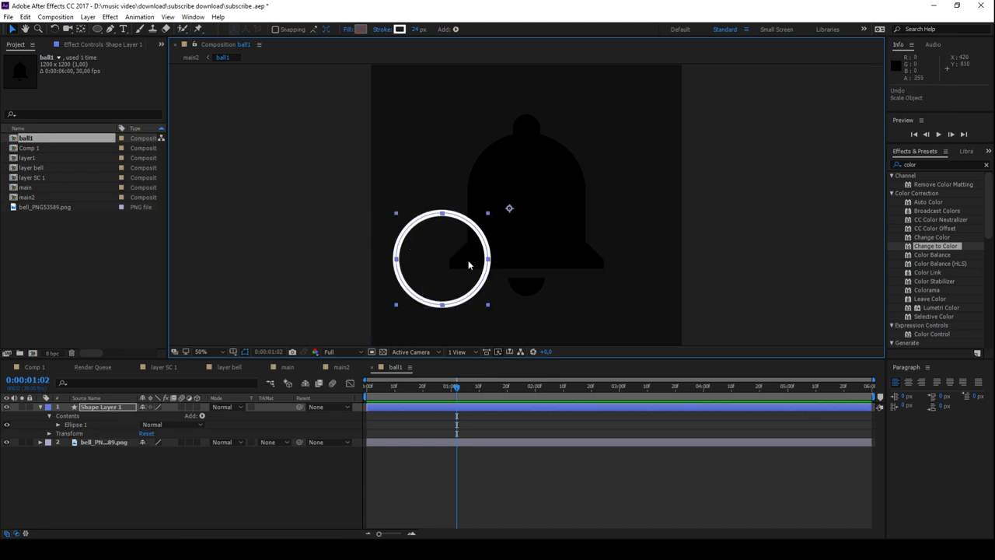
left_click_drag(457, 258, 456, 251)
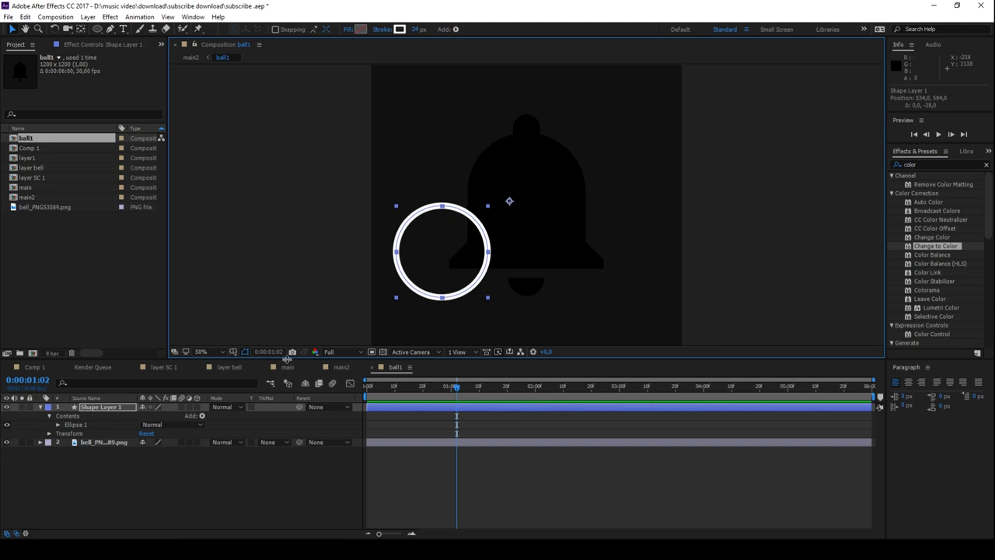
Reveal Ellipse 1's group transform and set its Scale to about 84%.
left_click(40, 410)
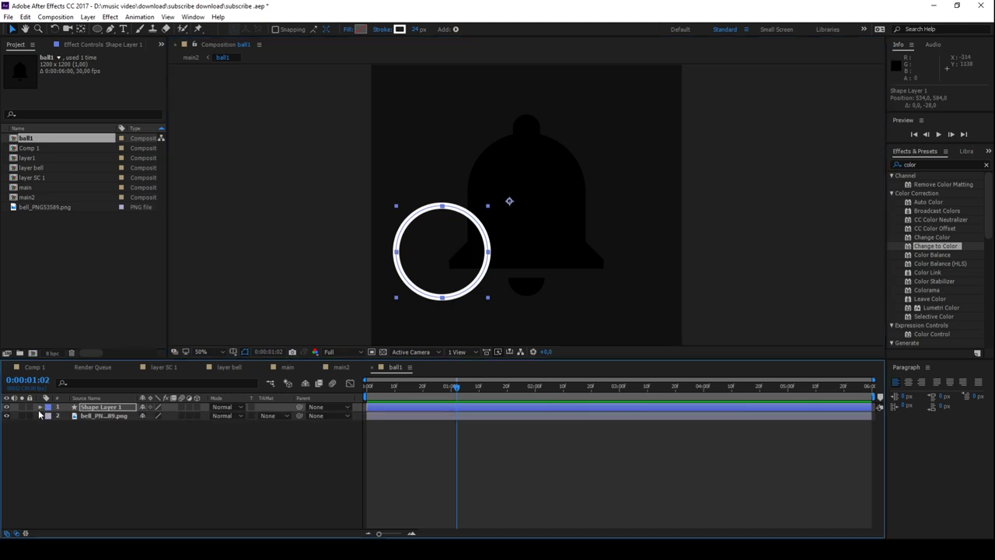
left_click(40, 407)
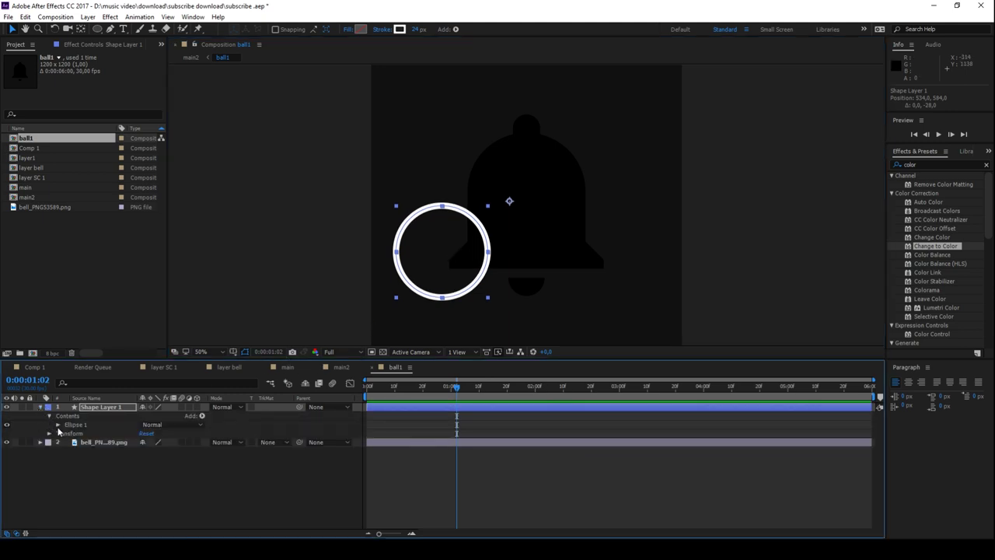
left_click(48, 416)
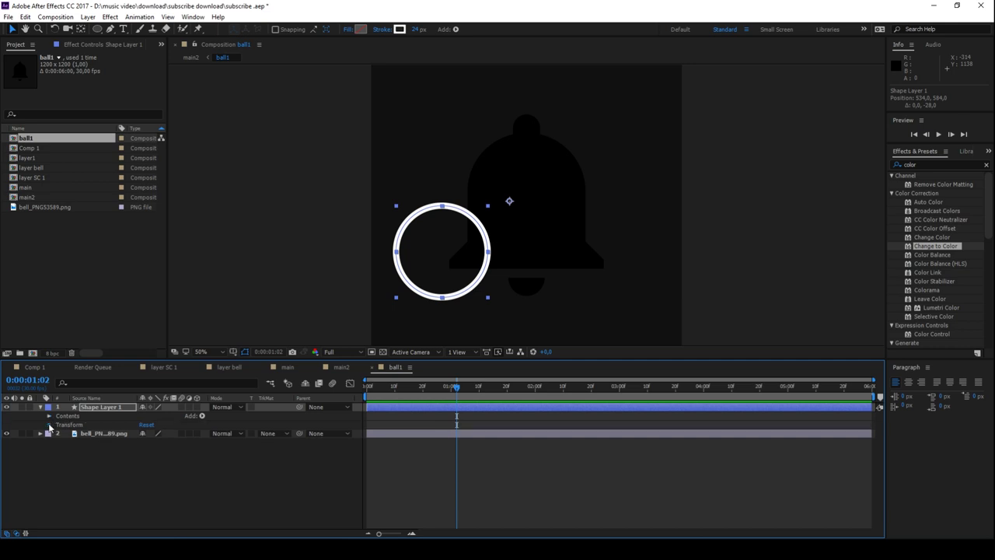
left_click(49, 425)
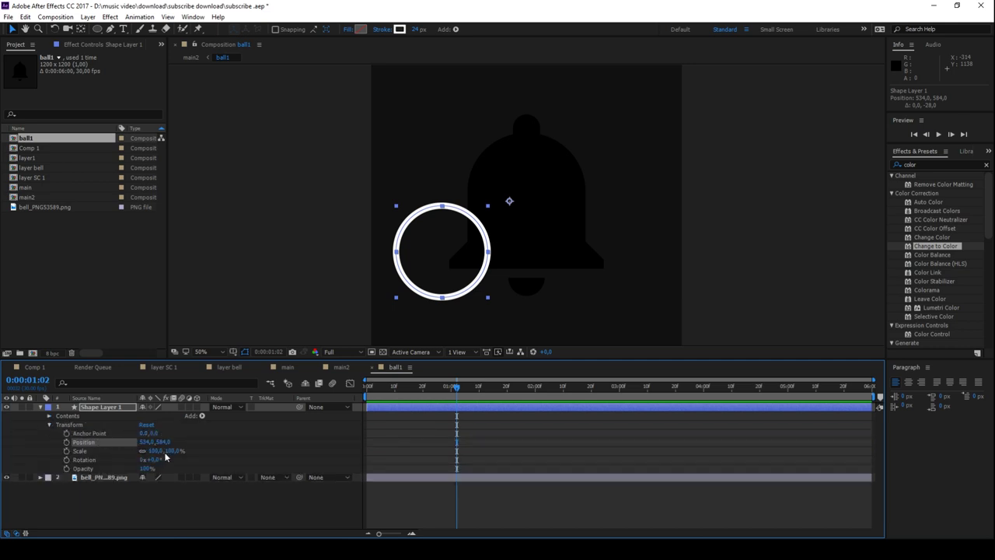
left_click(50, 425)
left_click(50, 416)
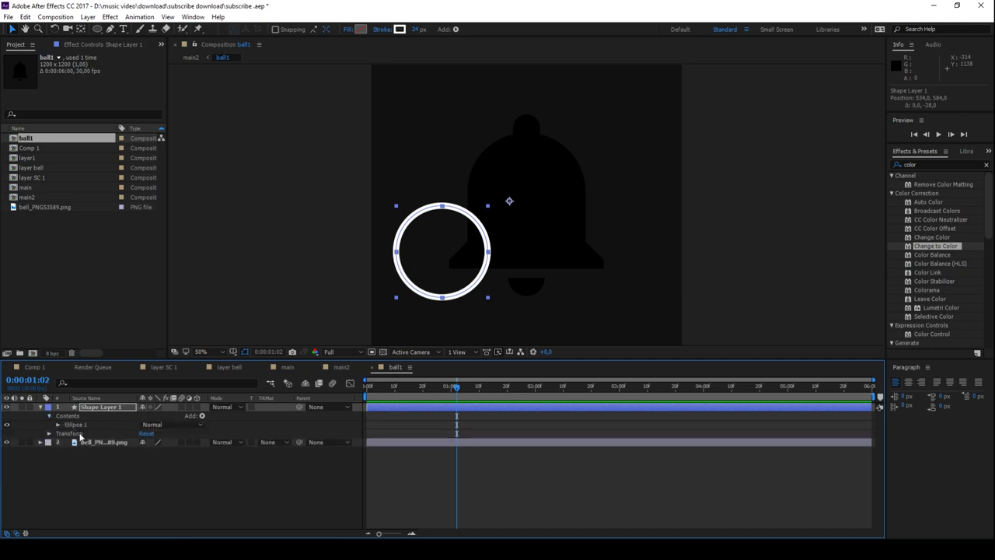
left_click(56, 425)
left_click(56, 426)
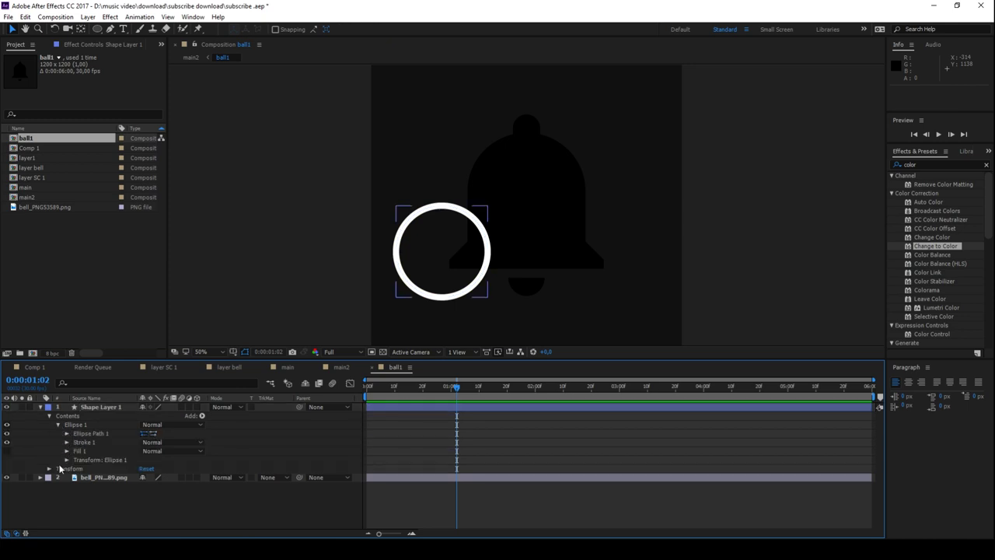
left_click(67, 459)
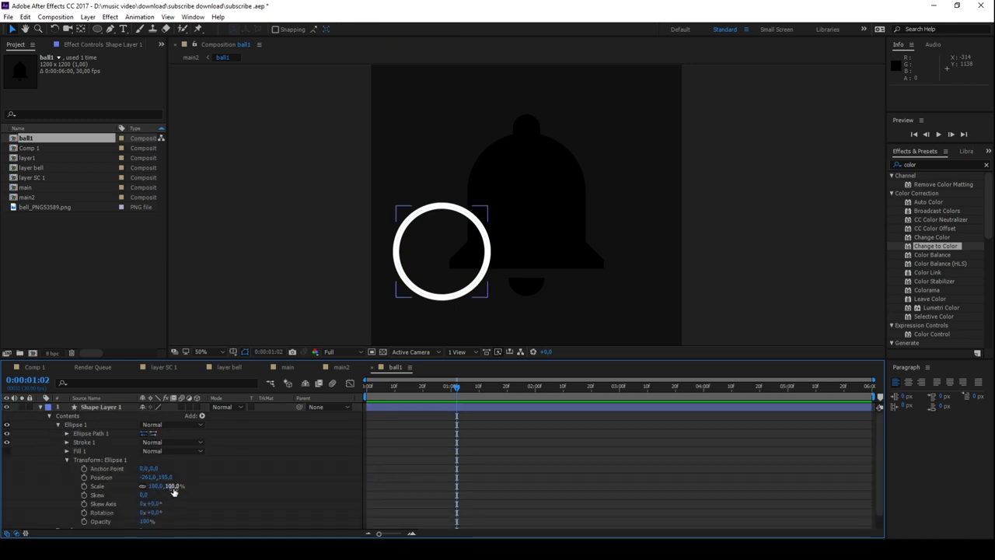
left_click_drag(167, 486, 158, 486)
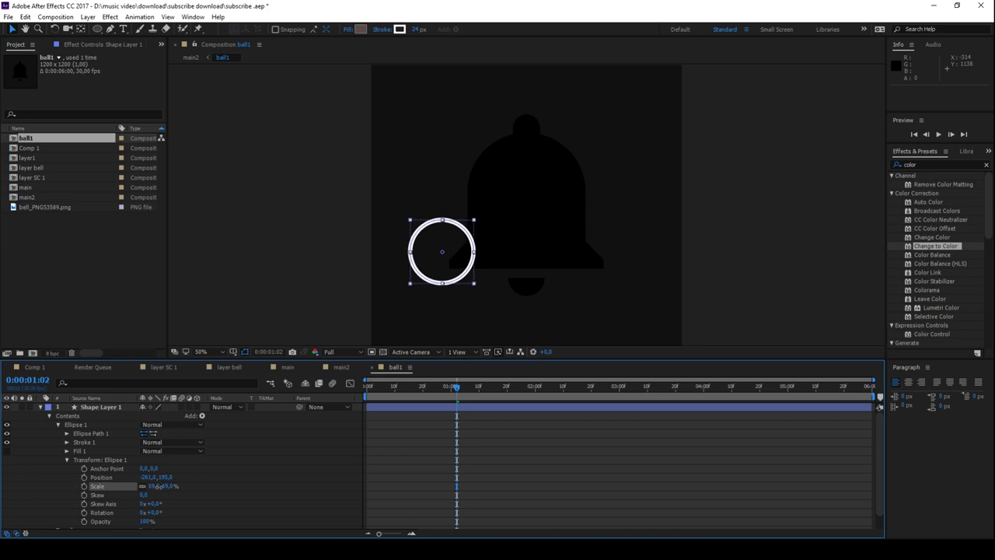
left_click_drag(158, 486, 163, 488)
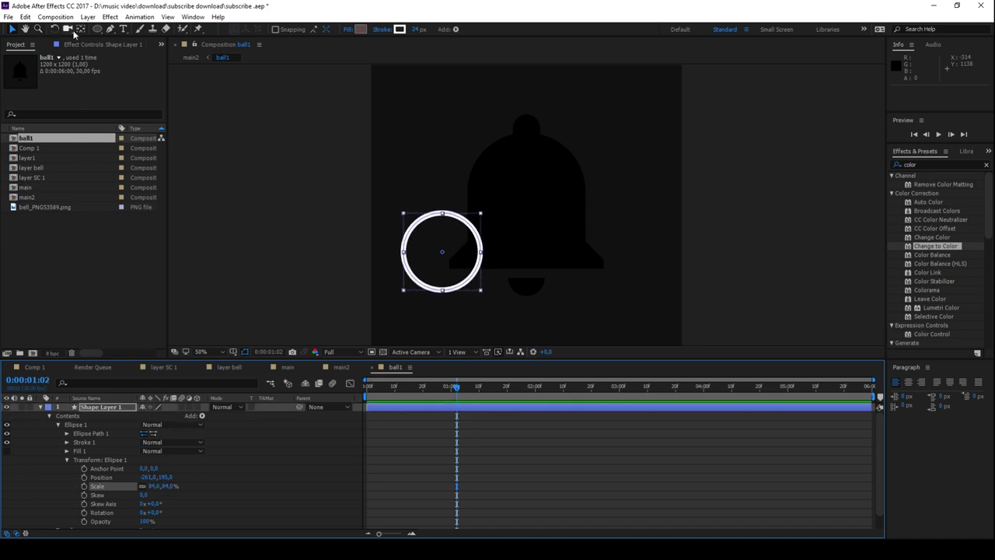
Move the ellipse's anchor to its right edge with Pan Behind, then scale it to about 30%.
left_click(81, 28)
left_click_drag(442, 255, 482, 256)
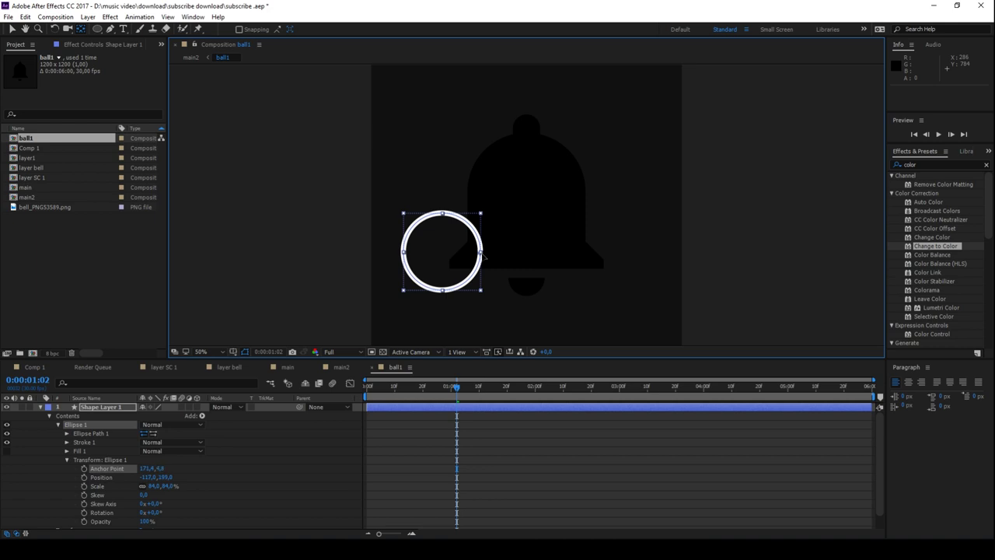
left_click_drag(483, 255, 484, 257)
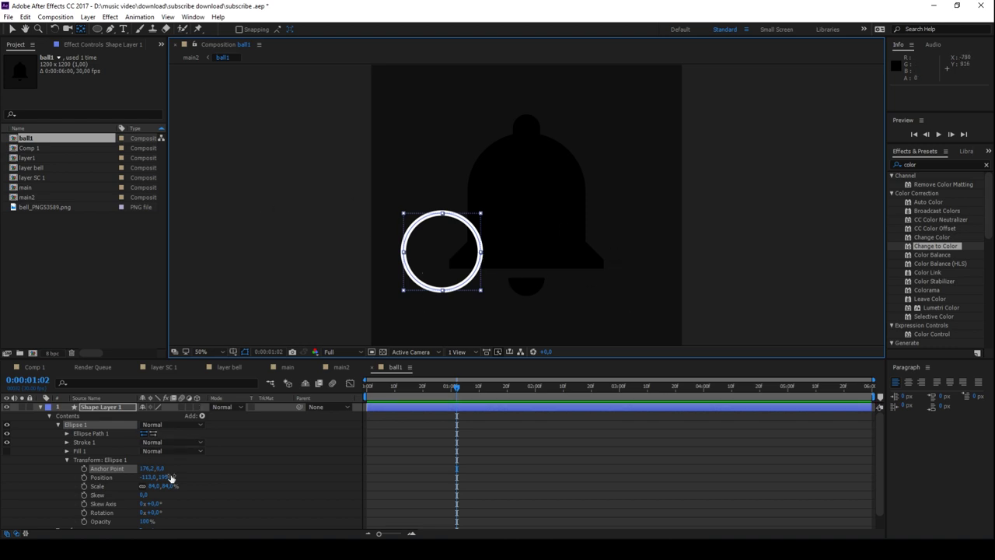
left_click_drag(169, 489, 144, 487)
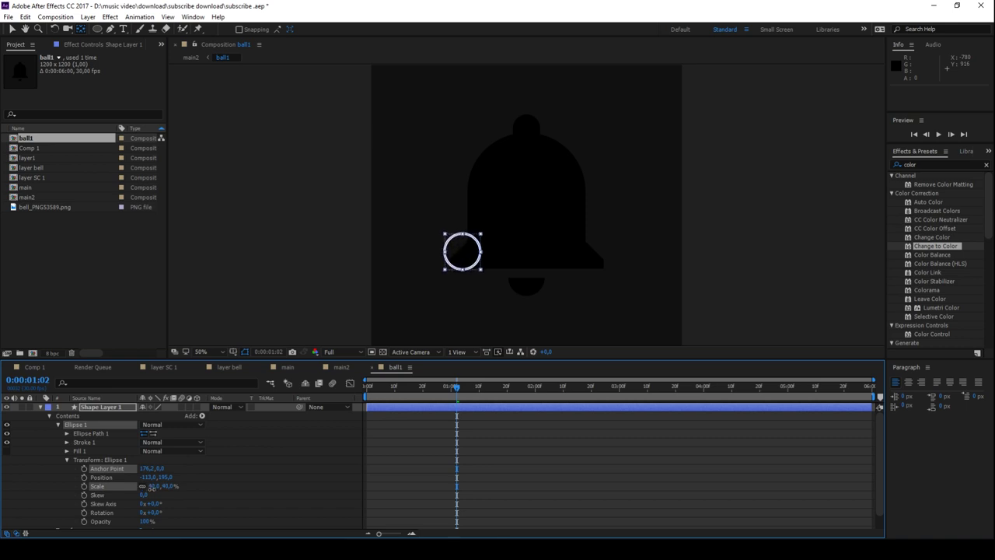
left_click(67, 460)
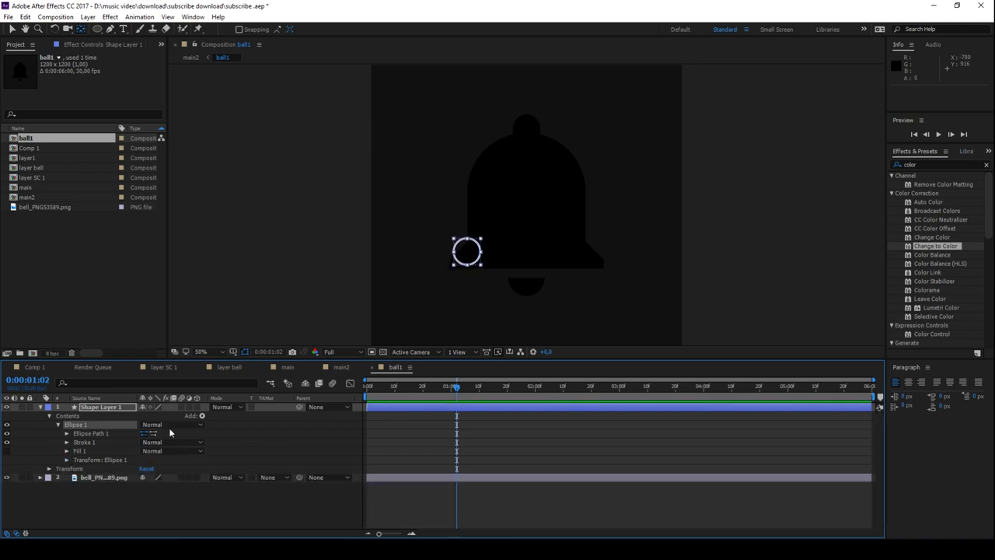
Add Trim Paths to Ellipse 1 with End 100% and Start 50%.
left_click(203, 416)
left_click(261, 360)
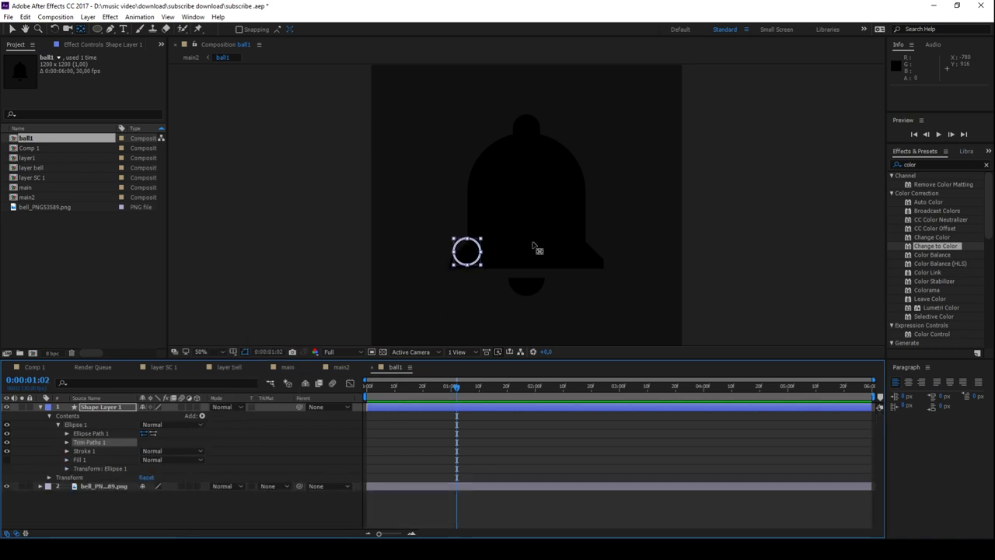
left_click(67, 442)
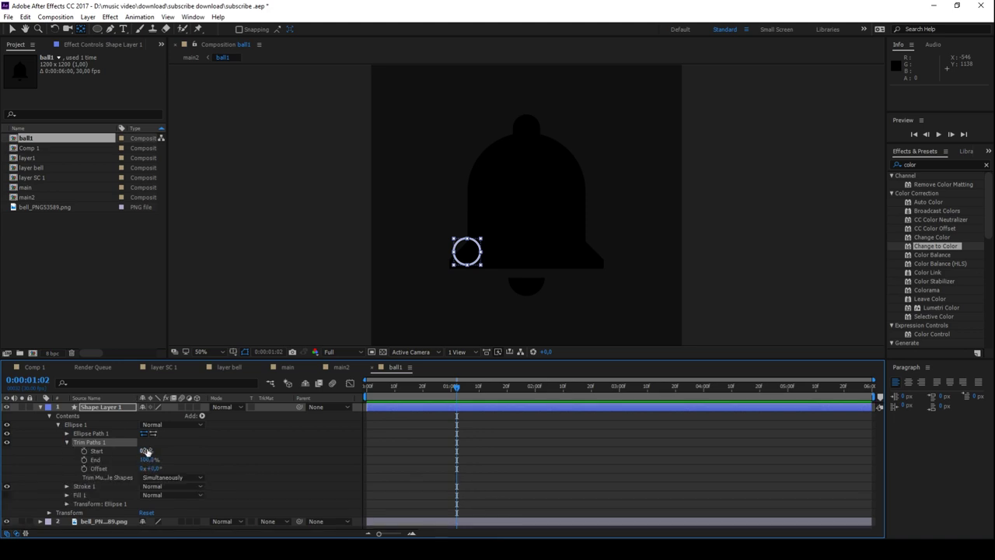
left_click(154, 460)
left_click(215, 456)
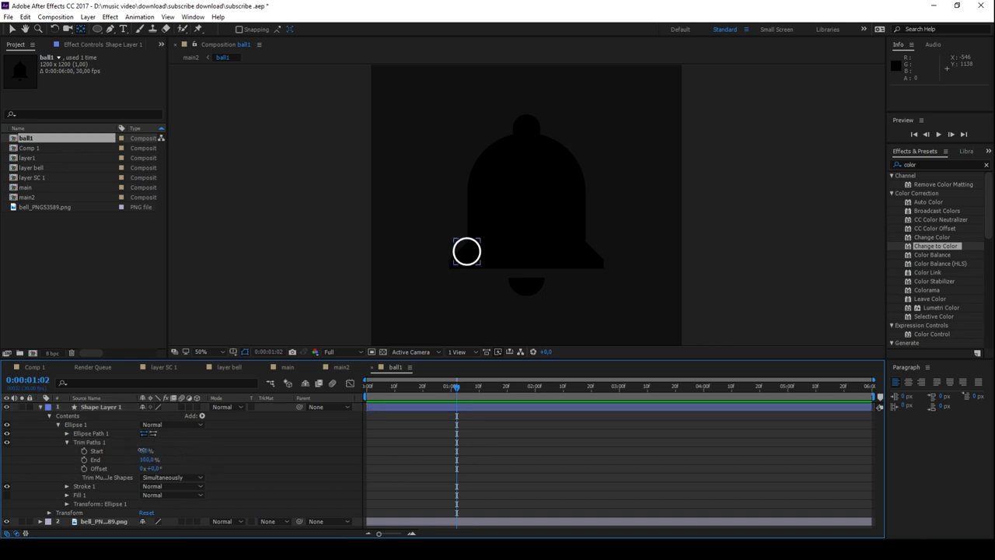
left_click(145, 450)
type("50")
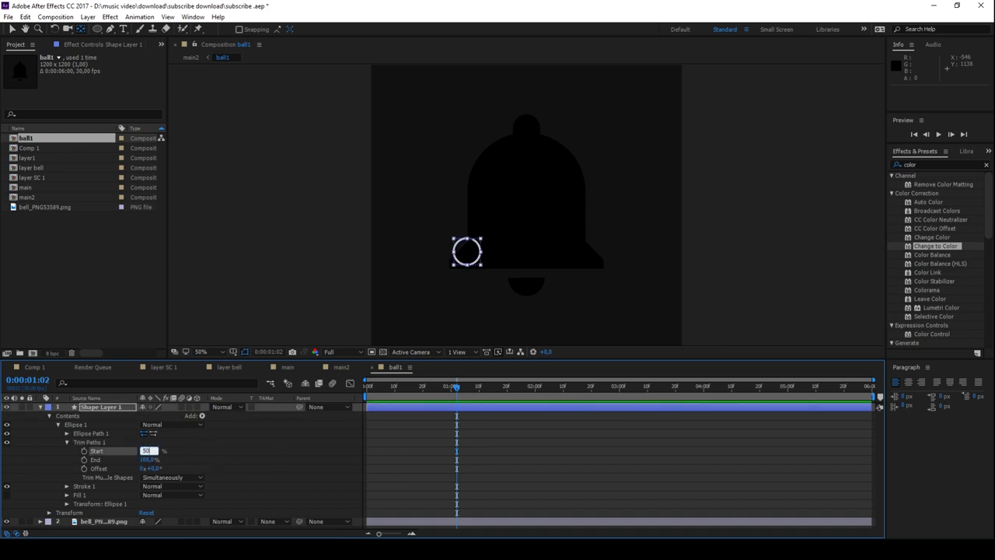
left_click(267, 452)
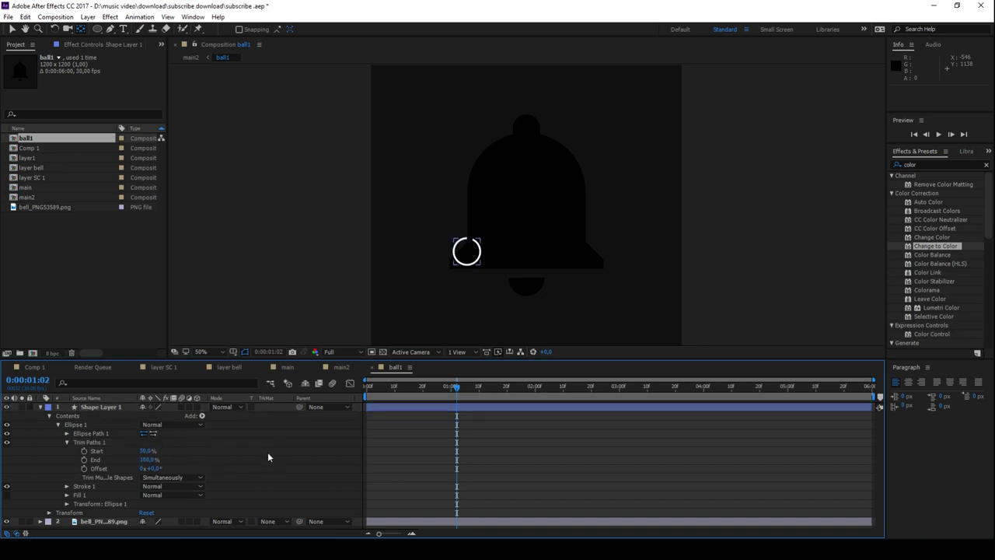
Collapse Trim Paths, return to the Selection tool, and reveal the ellipse path's size and position.
left_click(63, 426)
left_click(74, 426)
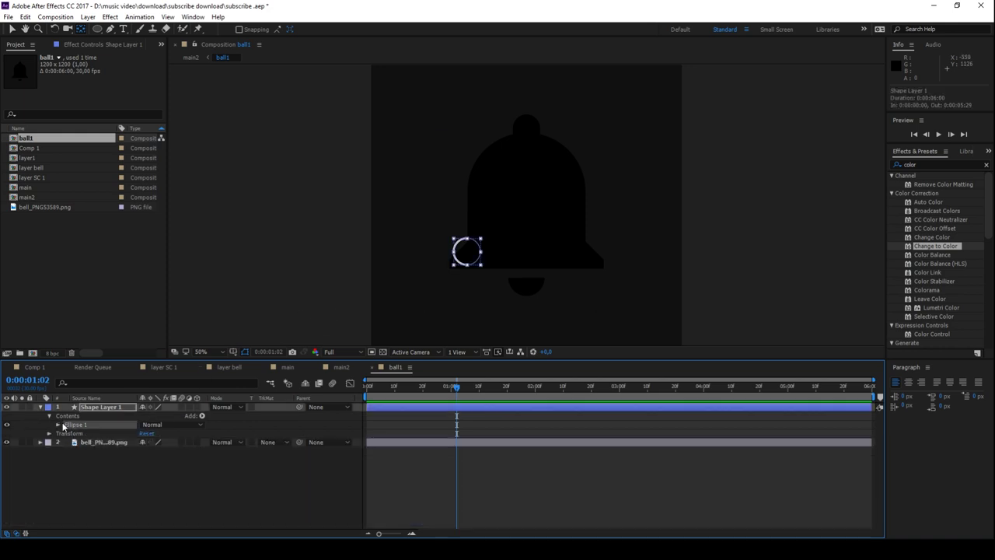
left_click(59, 425)
left_click(67, 442)
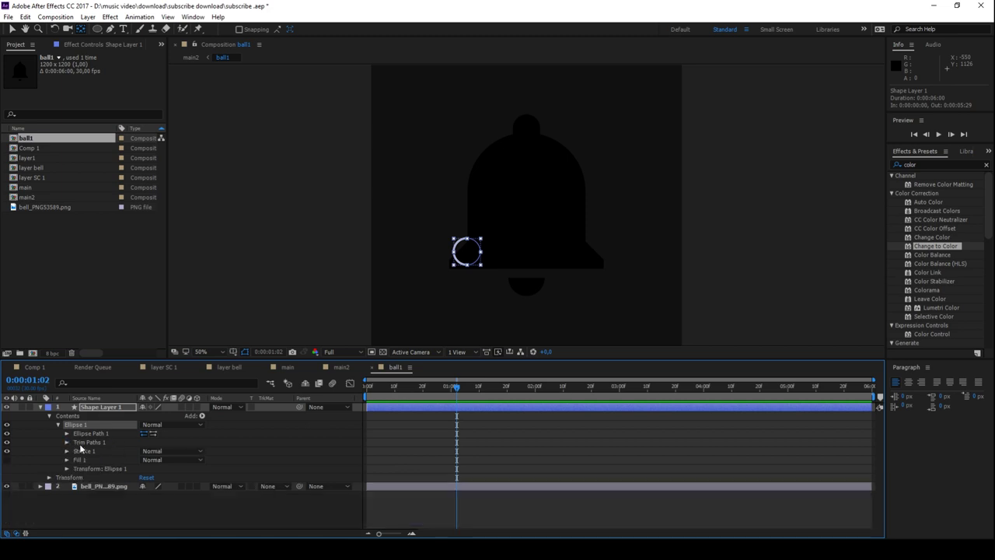
left_click(316, 458)
key("v")
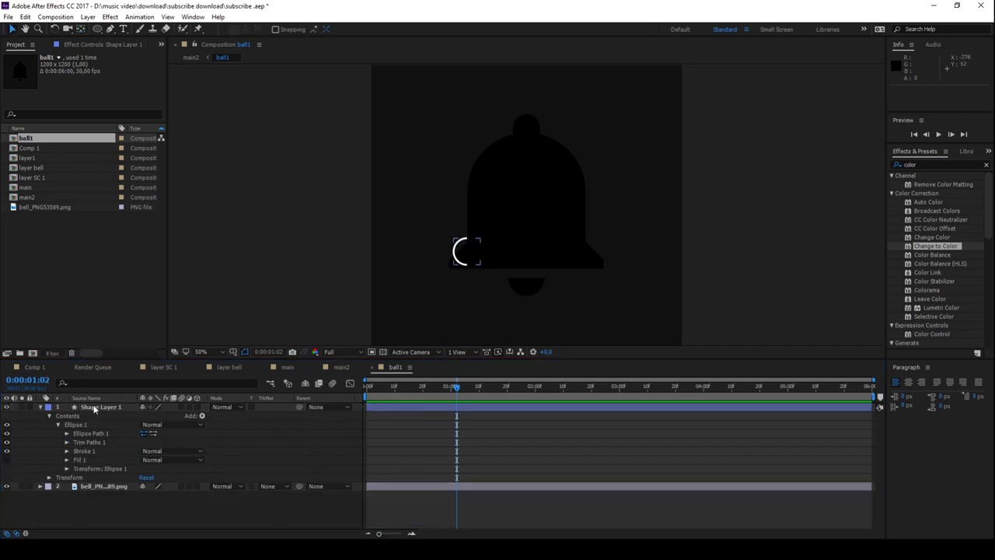
left_click(94, 408)
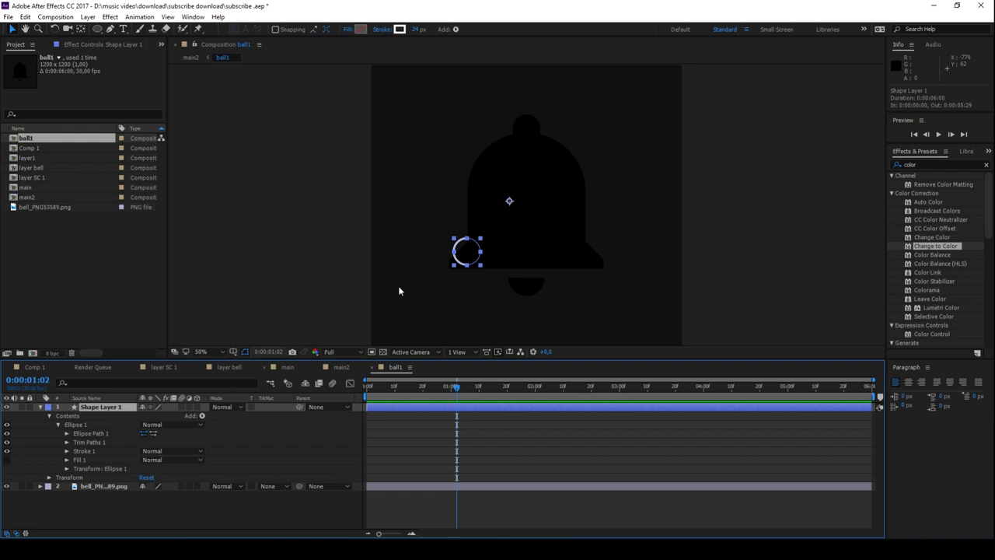
left_click(67, 433)
Reveal the ellipse group's transform properties, undoing an accidental horizontal squeeze of the circle.
left_click(67, 433)
left_click(67, 468)
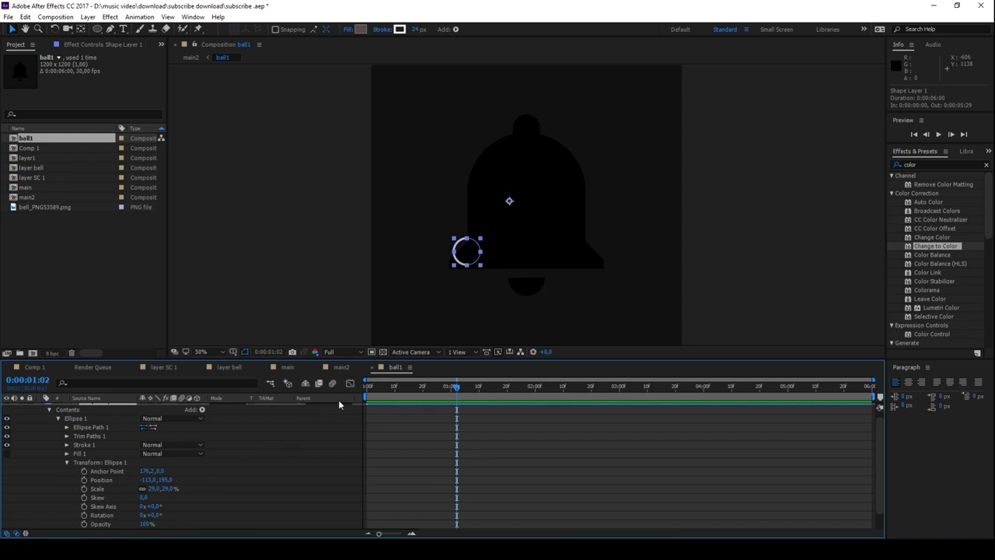
left_click_drag(451, 253, 461, 242)
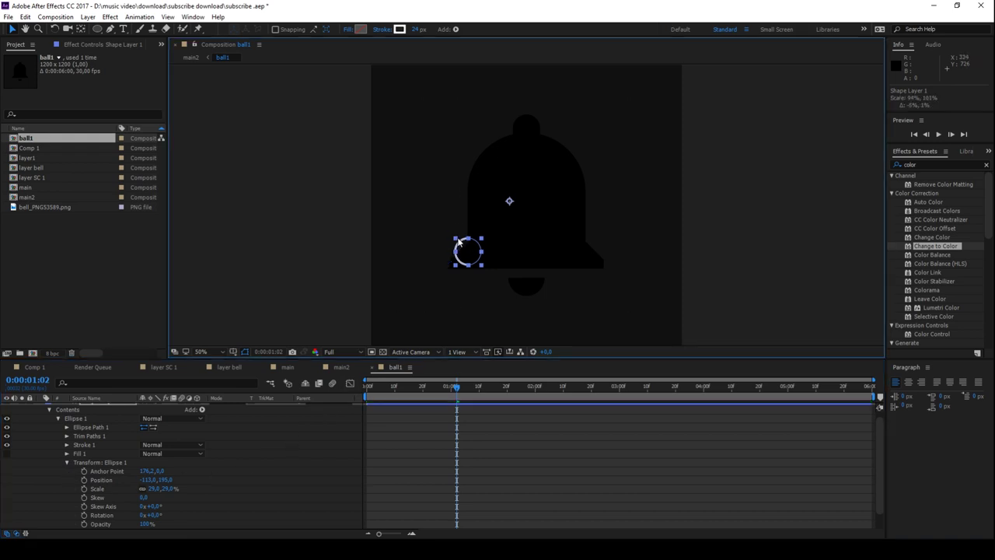
key("ctrl+z")
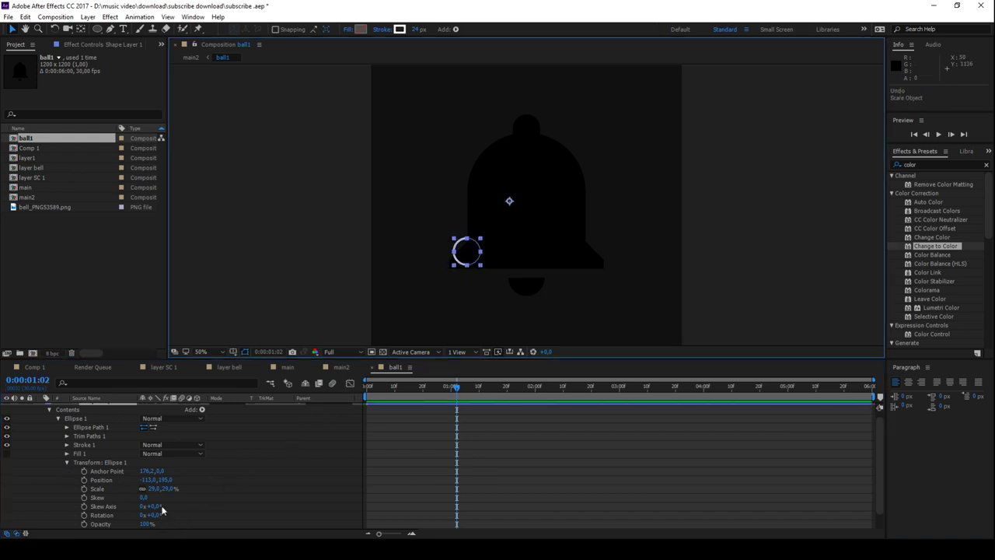
Keyframe the ring's Ellipse scale at 13% at 1:00, growing to about 57% at 1:20.
left_click_drag(450, 390, 452, 390)
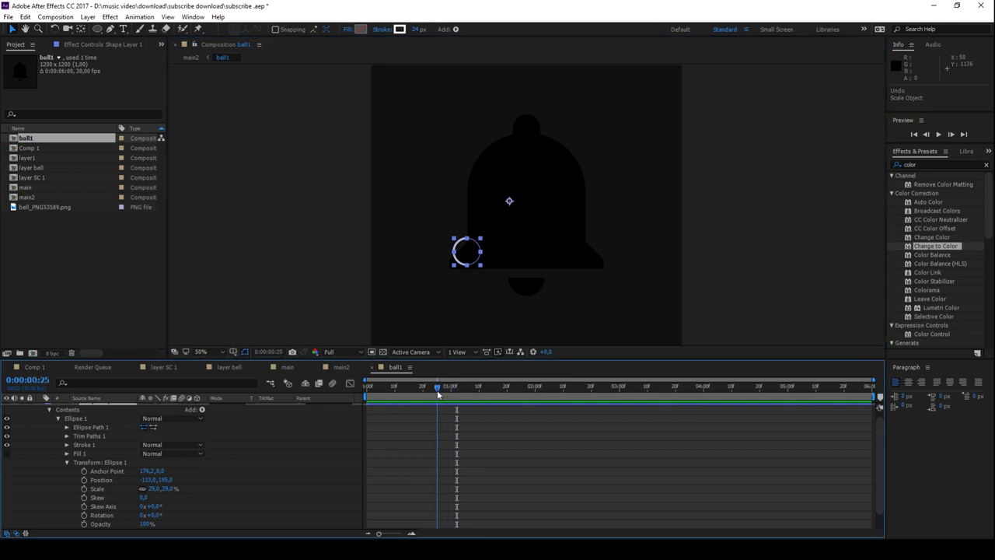
left_click(84, 489)
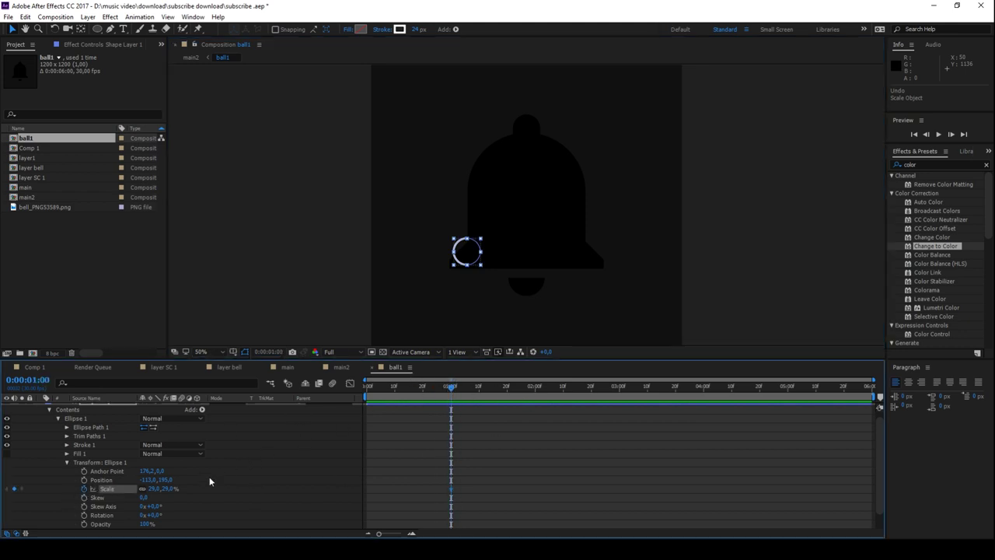
left_click_drag(152, 488, 143, 489)
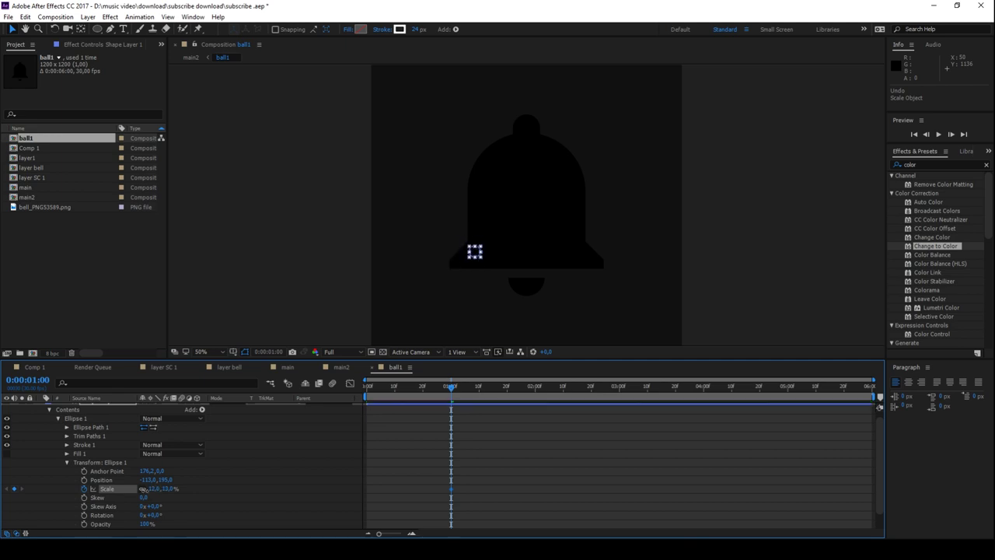
left_click_drag(451, 386, 507, 385)
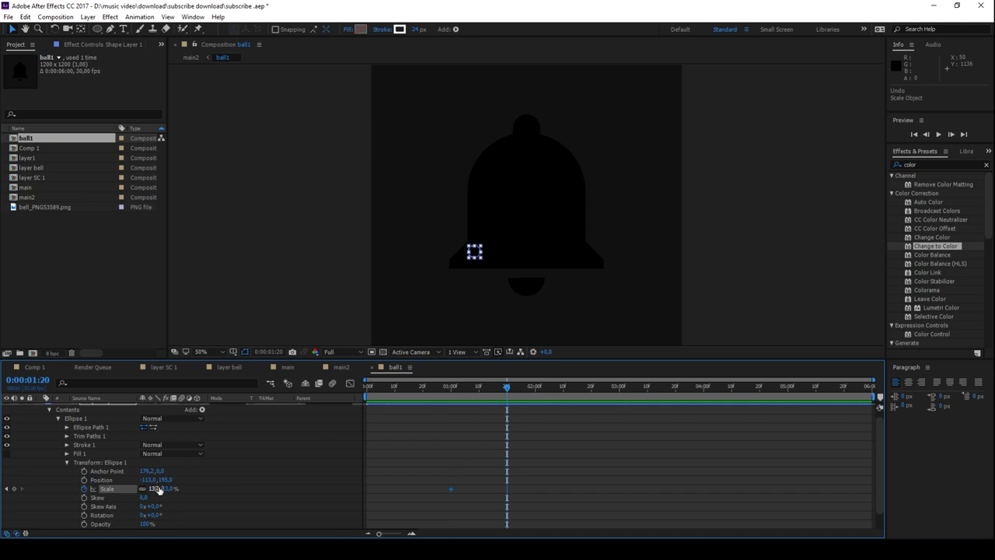
left_click_drag(155, 488, 178, 488)
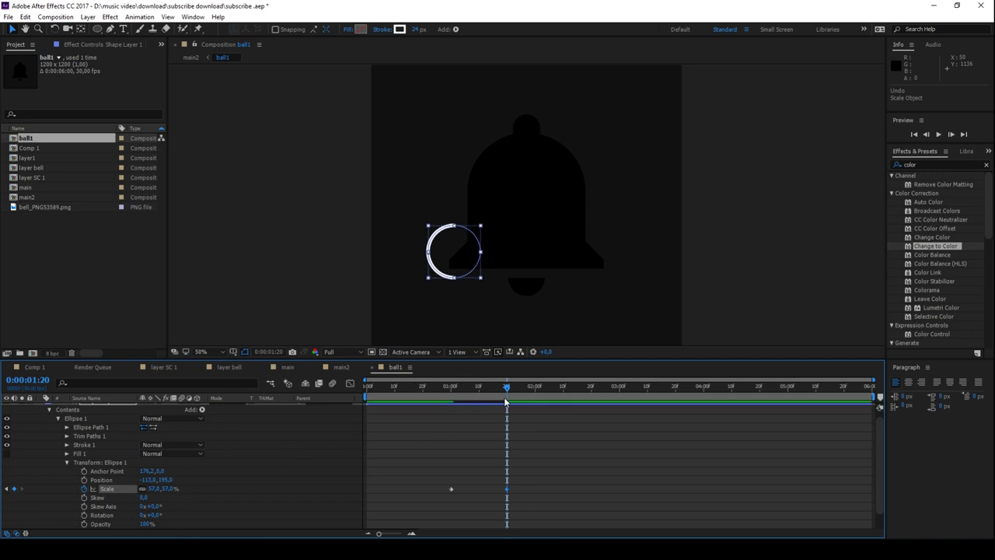
left_click_drag(504, 386, 451, 393)
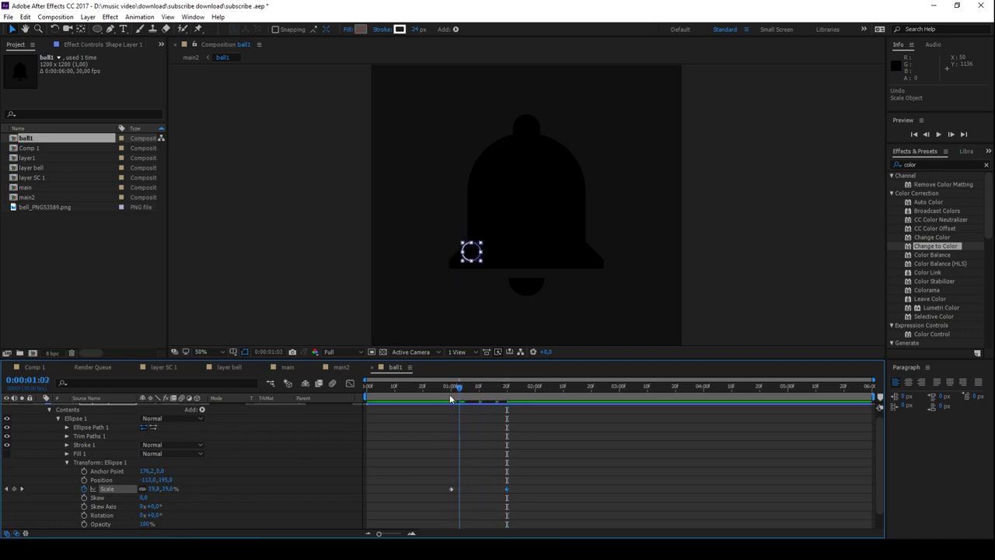
left_click(67, 462)
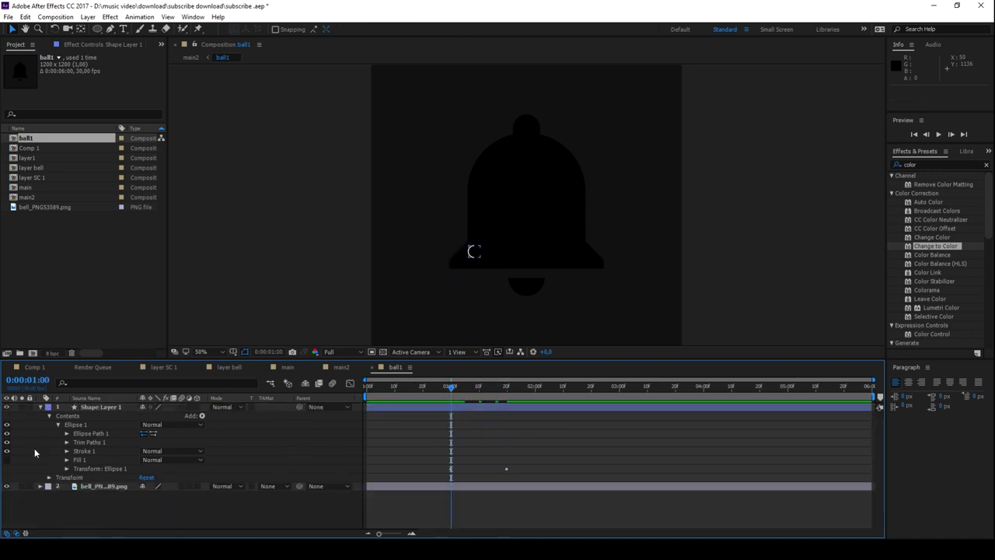
Expose the shape layer's transform properties and collapse the Ellipse 1 group.
left_click(49, 477)
scroll(128, 495, "down", 1)
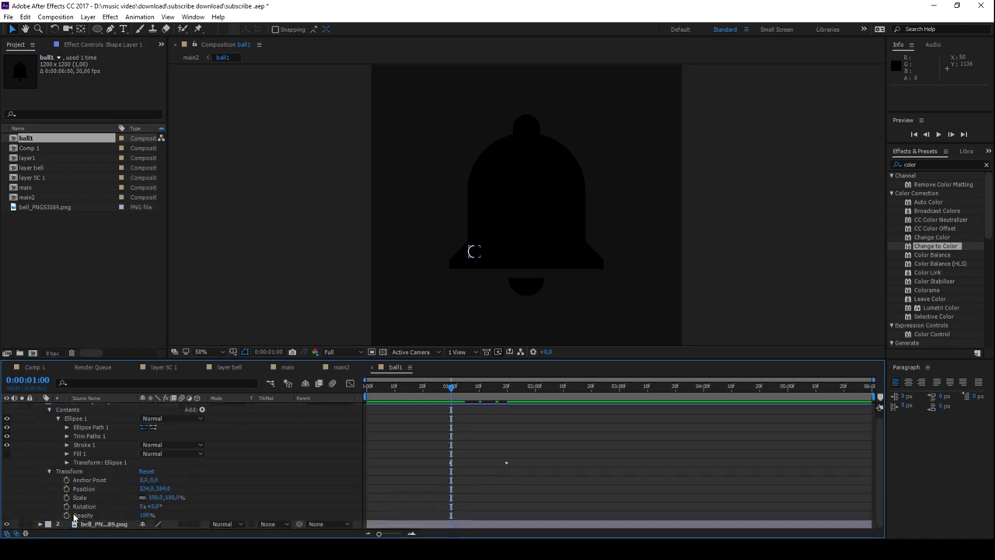
scroll(192, 487, "up", 1)
left_click(67, 469)
scroll(35, 482, "down", 1)
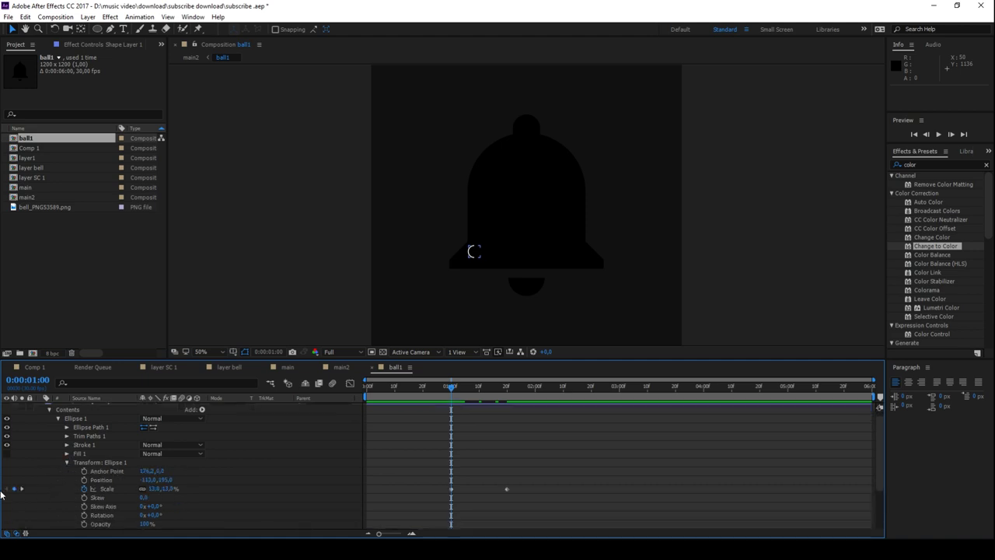
left_click(59, 421)
Keyframe the ring's opacity: 0% at 1:00, 100% around 1:09, 0% at 1:20.
left_click(83, 478)
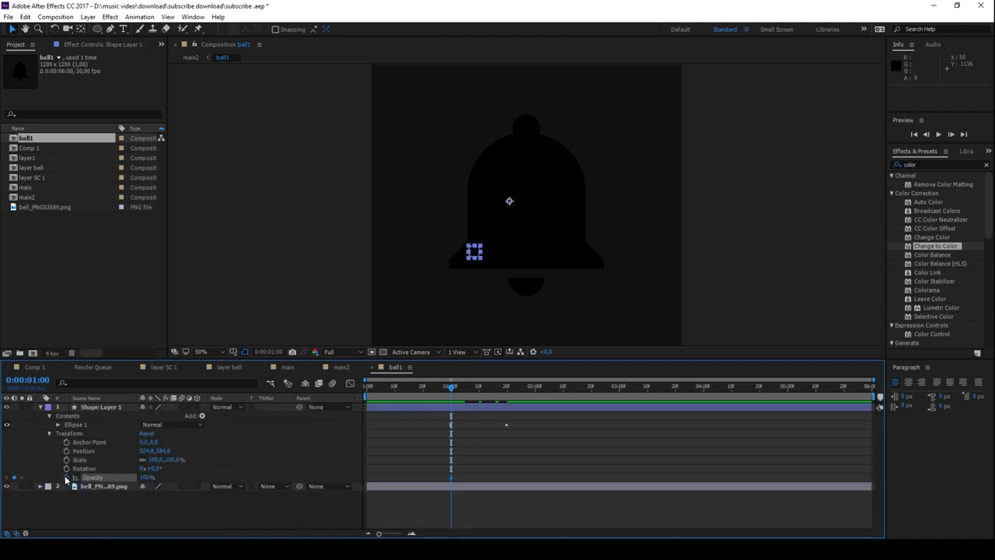
left_click(146, 477)
type("0")
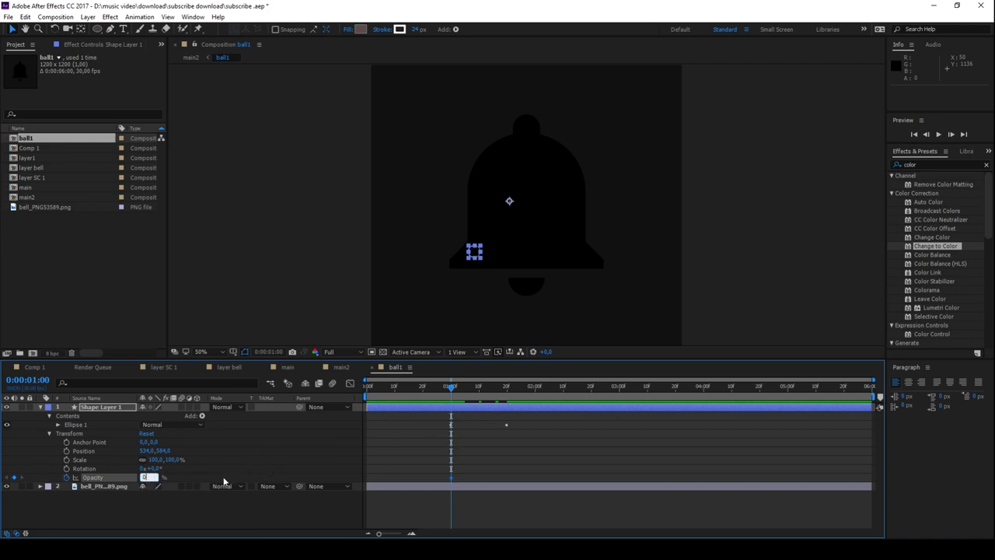
left_click(360, 458)
left_click_drag(467, 386, 479, 387)
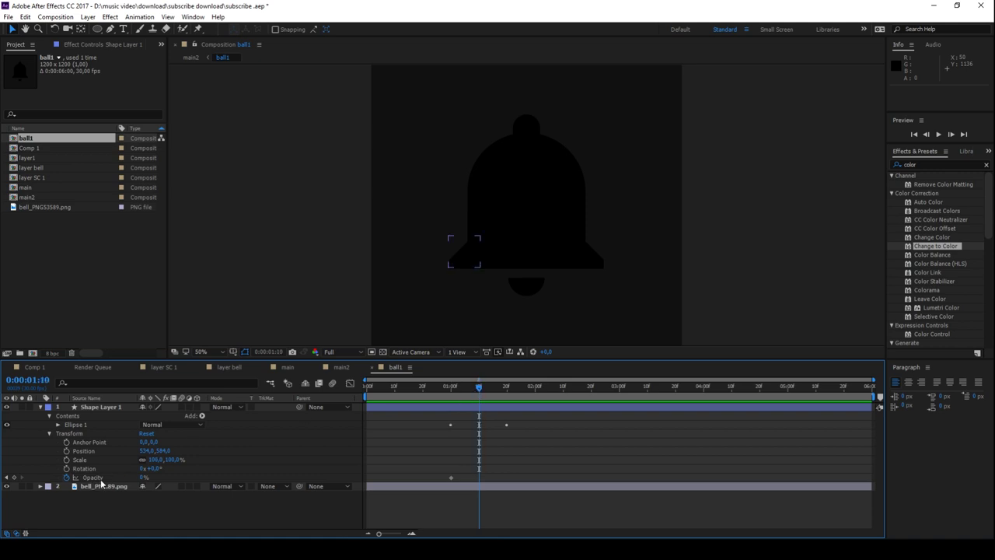
left_click(142, 477)
key("Return")
left_click_drag(478, 386, 506, 386)
left_click(147, 477)
key("Return")
left_click_drag(506, 387, 485, 391)
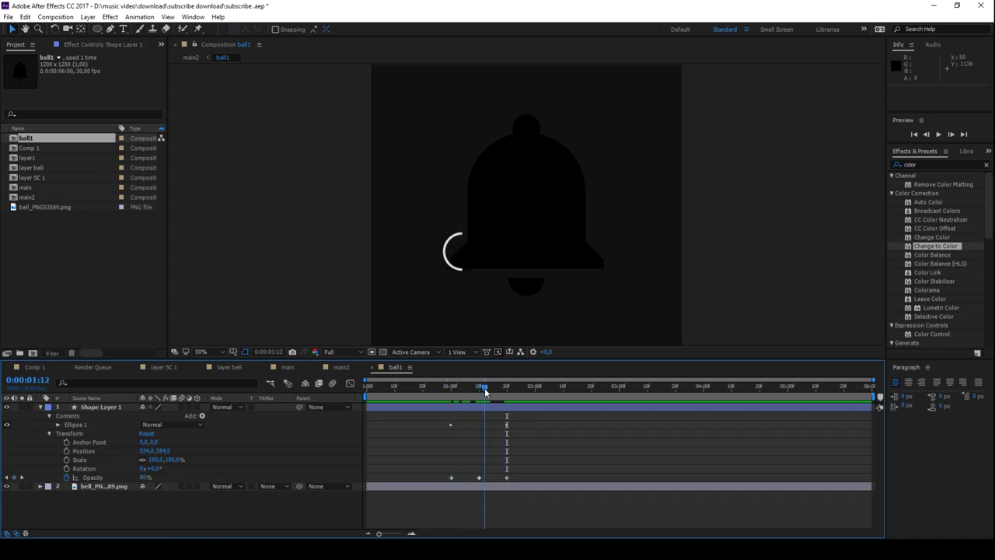
Move Shape Layer 1 below bell_PNG in the layer stack.
left_click(40, 407)
left_click_drag(102, 407, 137, 435)
left_click_drag(484, 386, 458, 387)
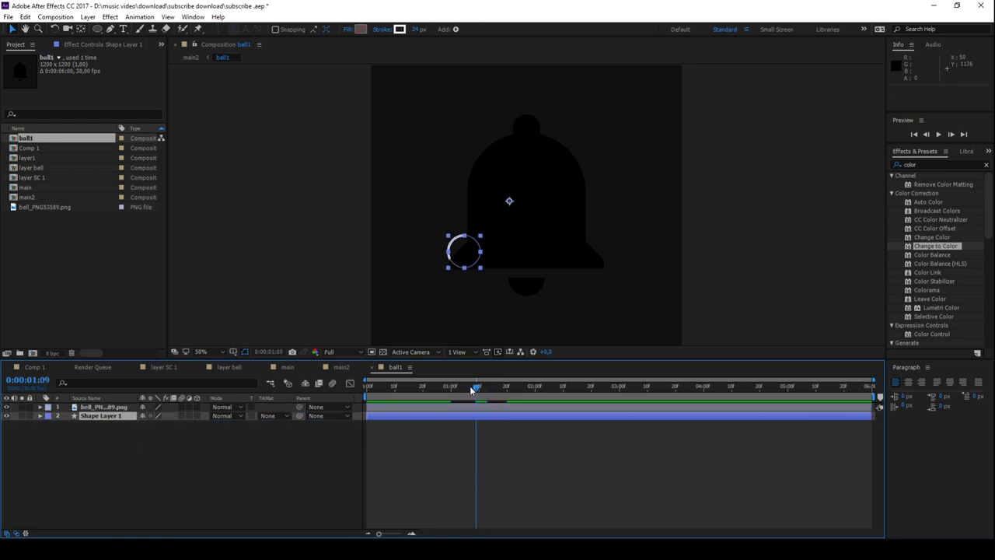
Preview the ring animation and set the current time to 1:15.
key("space")
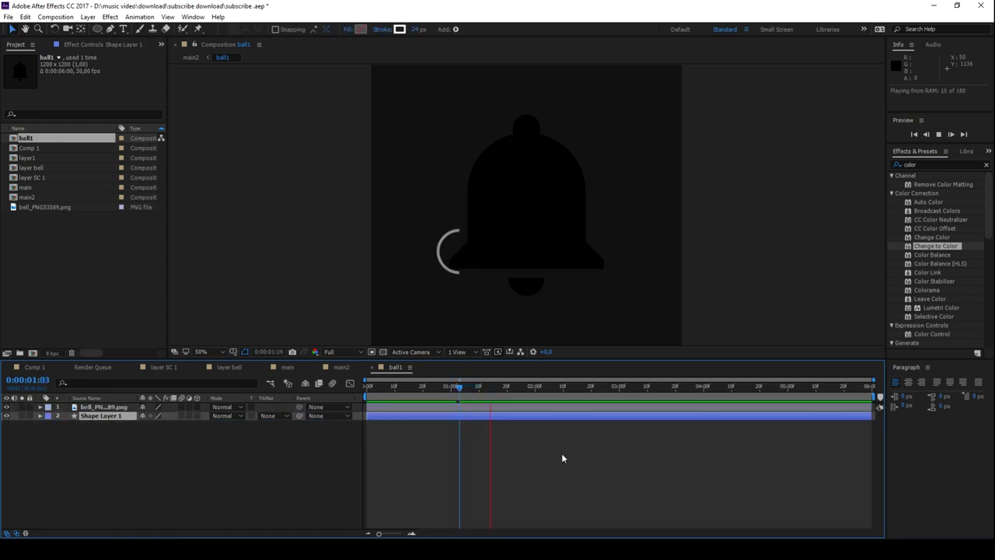
key("space")
left_click_drag(470, 386, 478, 386)
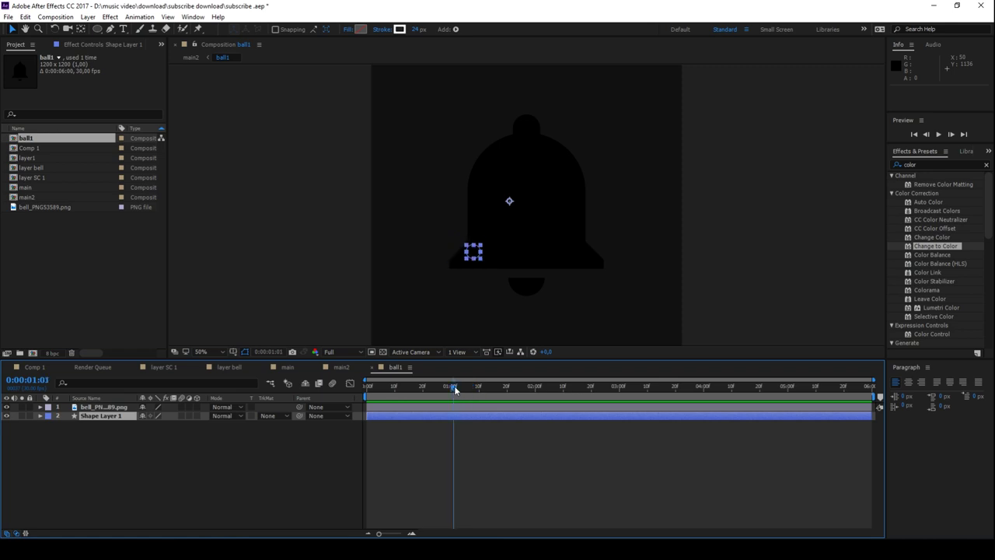
left_click(494, 387)
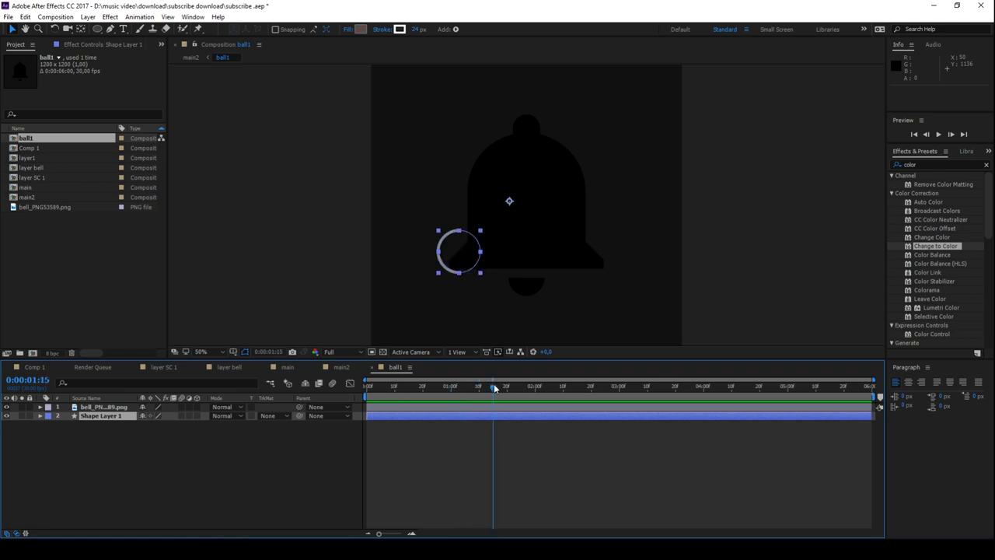
Drag the 100% opacity keyframe to 1:15 and the starting 0% keyframe to 1:04, then preview.
left_click(41, 415)
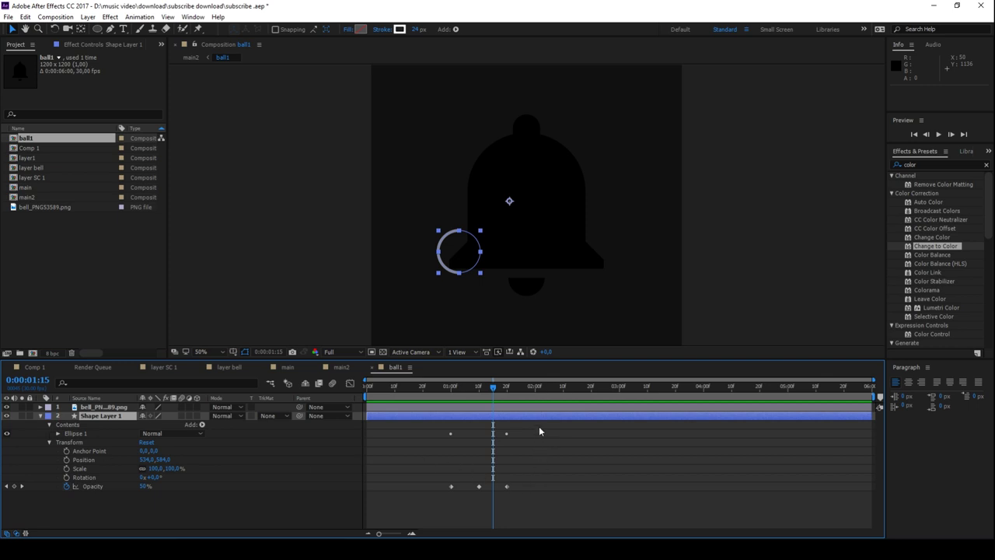
left_click(480, 488)
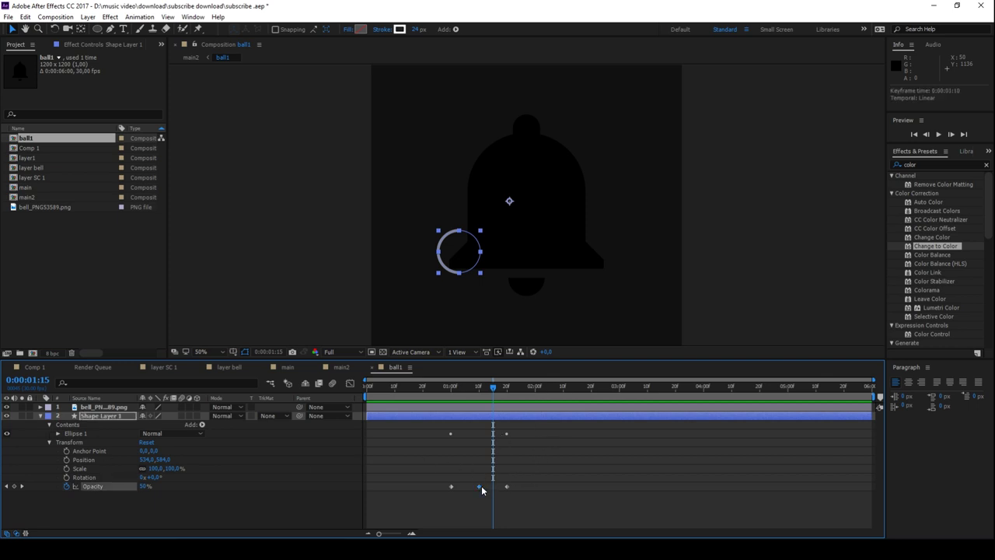
left_click_drag(480, 487, 490, 488)
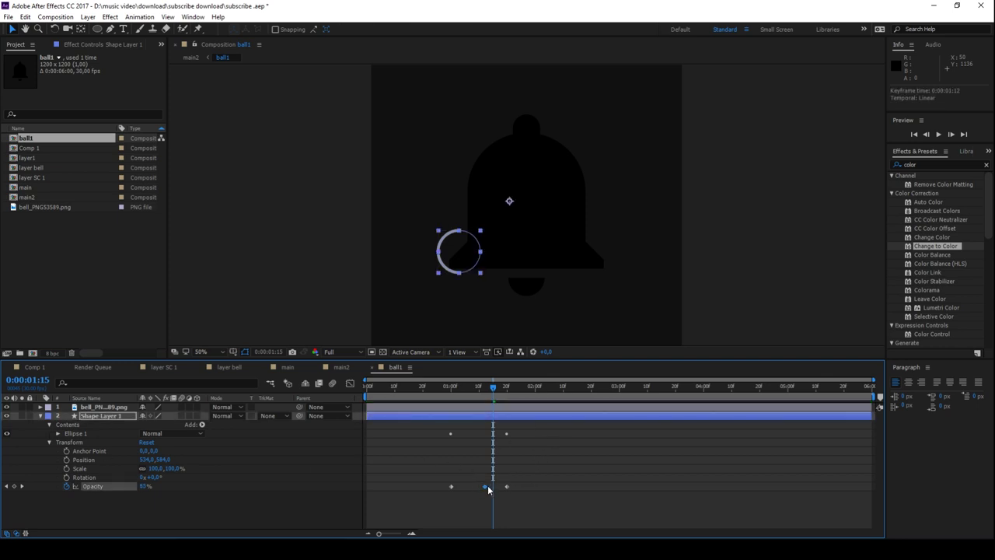
left_click_drag(491, 488, 493, 487)
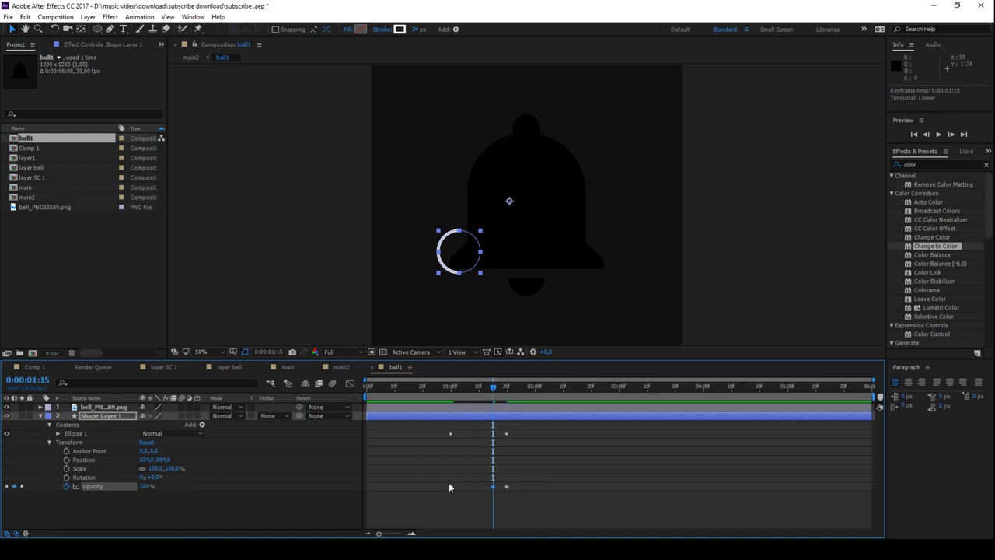
mouse_move(492, 487)
left_mouse_down()
mouse_move(464, 411)
mouse_move(478, 416)
left_mouse_up()
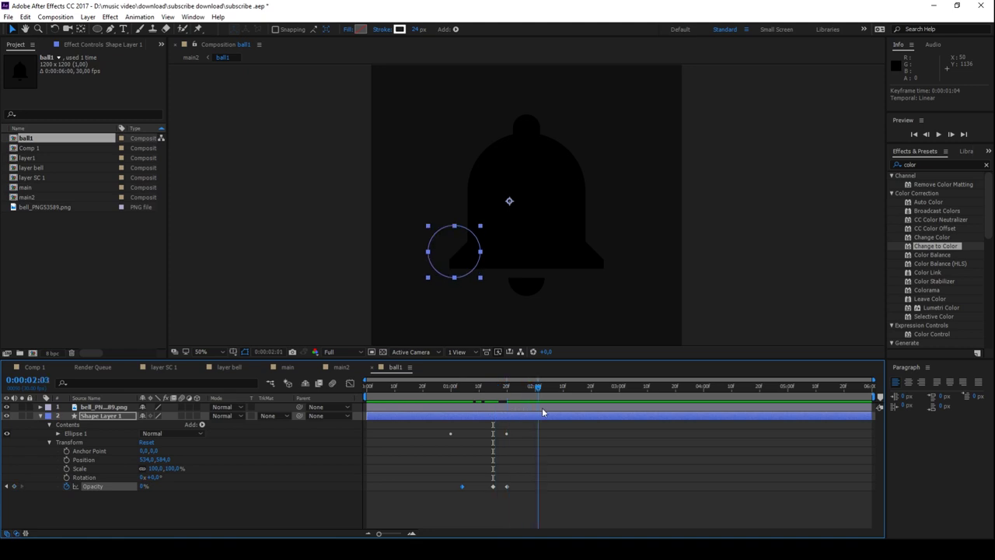
left_click_drag(478, 417, 496, 412)
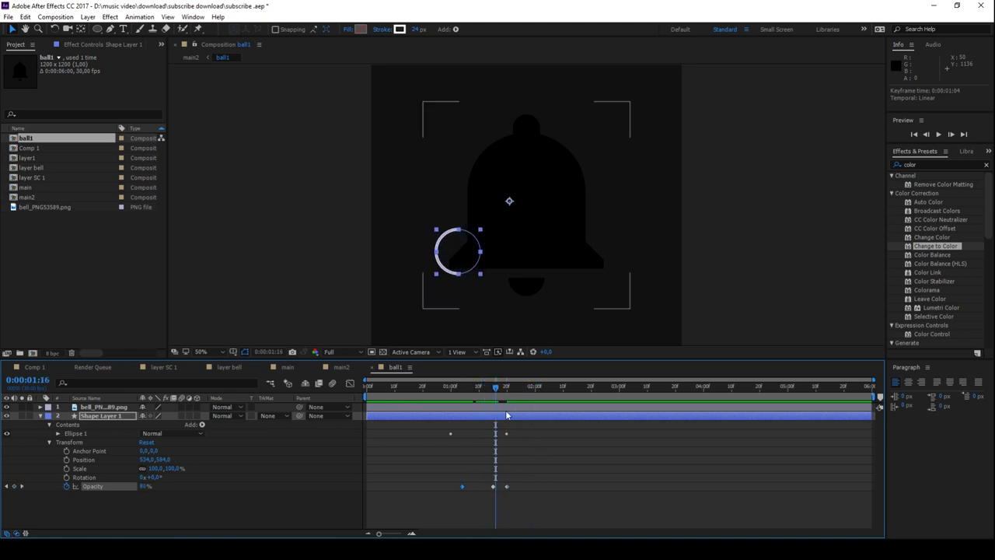
key("space")
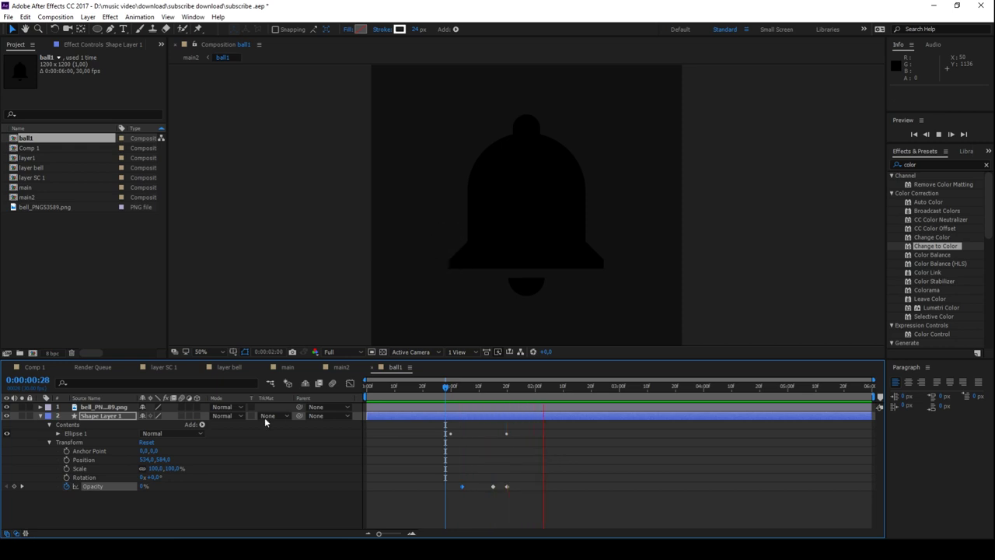
left_click(340, 367)
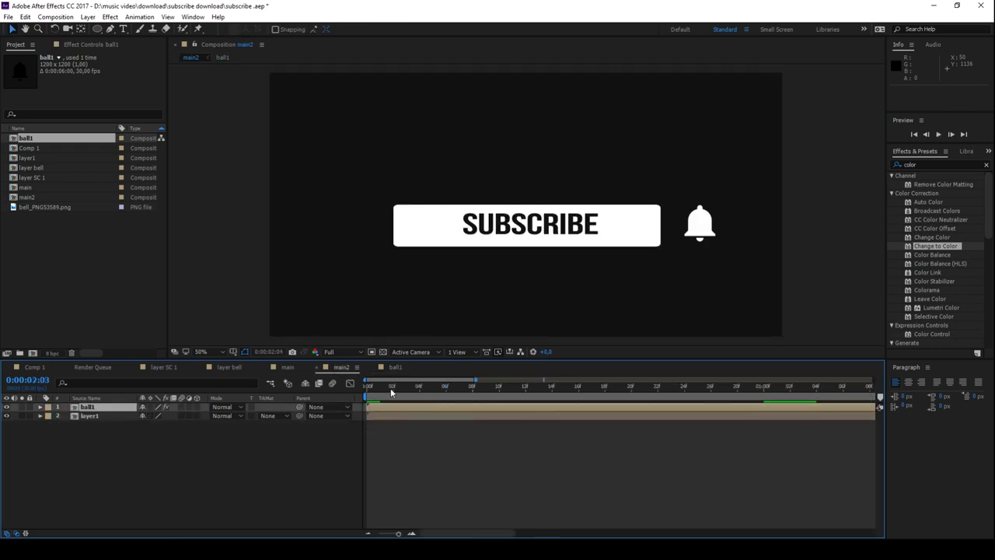
Zoom the main2 timeline out to all 6 seconds and replay the SUBSCRIBE wipe from the start.
key("space")
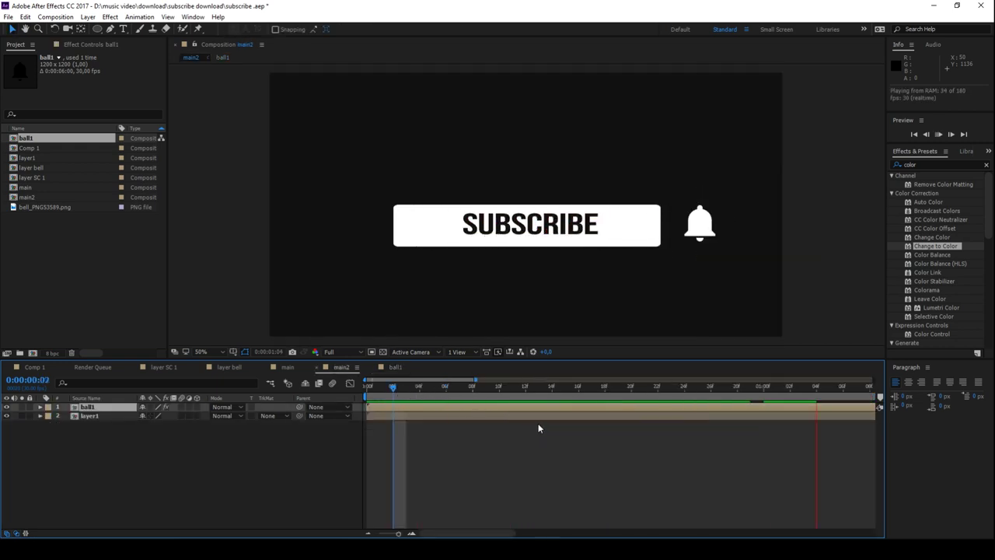
key("space")
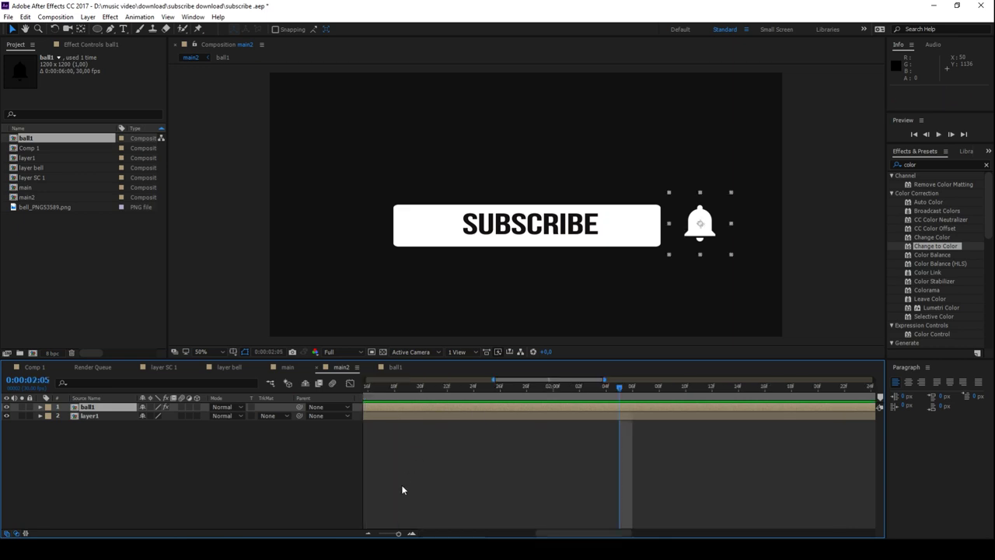
left_click_drag(399, 534, 348, 536)
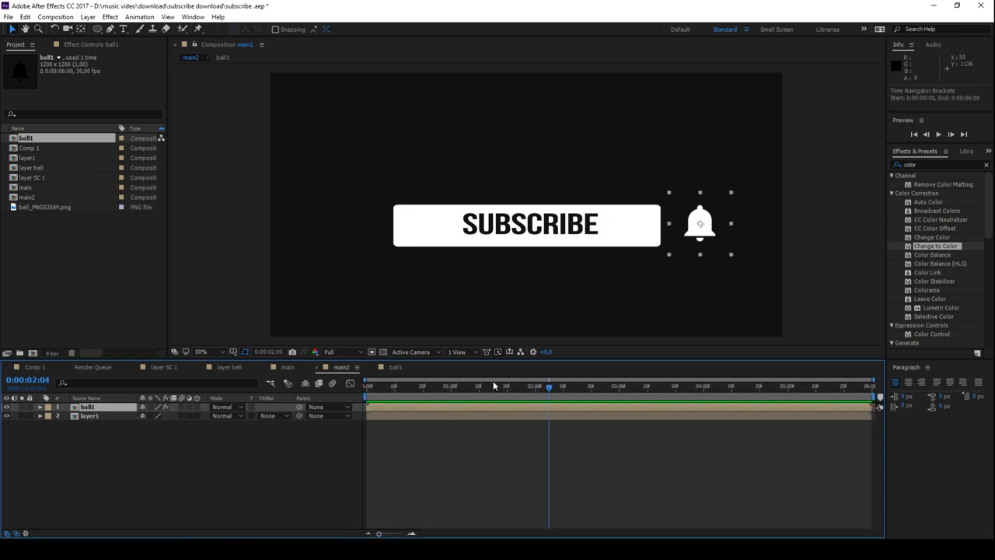
key("Home")
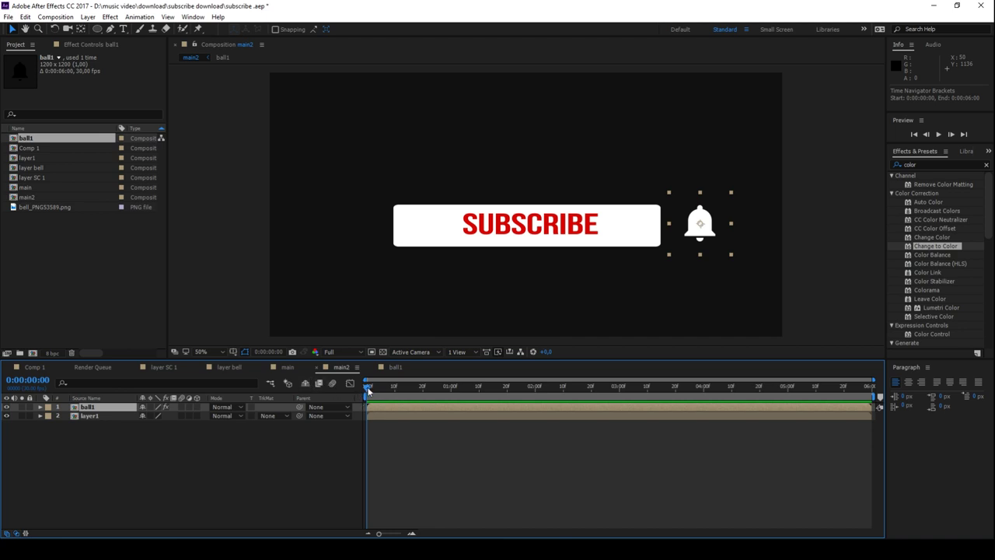
key("space")
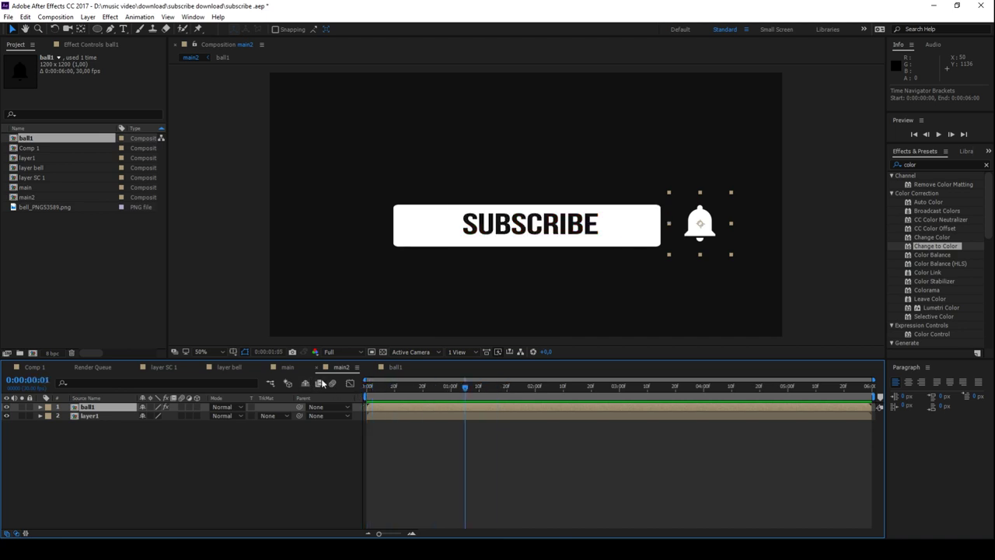
key("space")
key("space")
key("space")
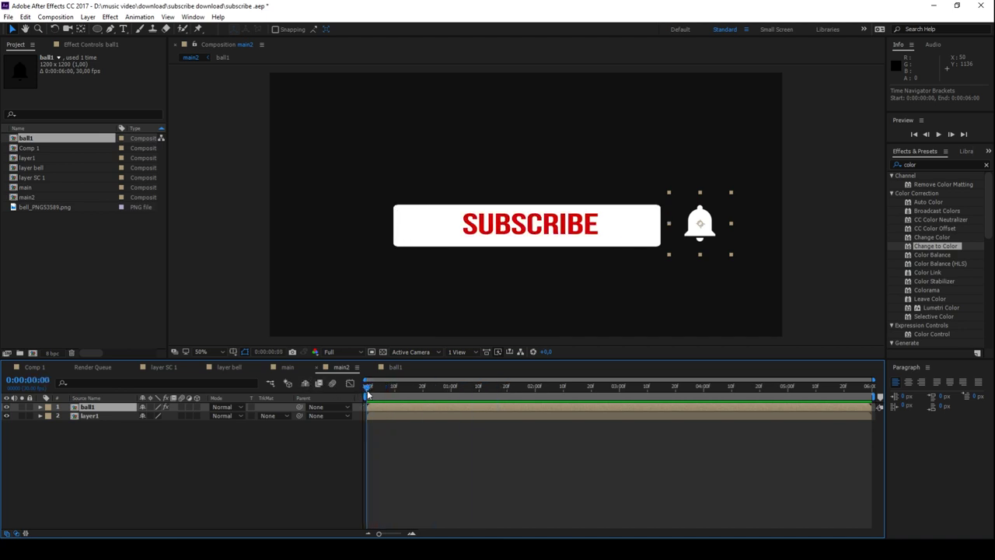
left_click(461, 458)
key("space")
left_click_drag(406, 399, 413, 397)
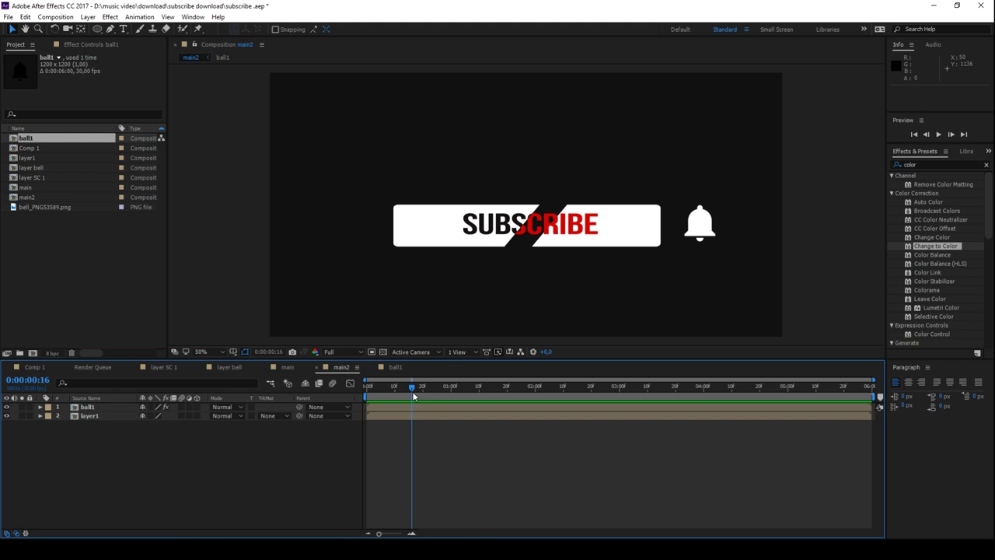